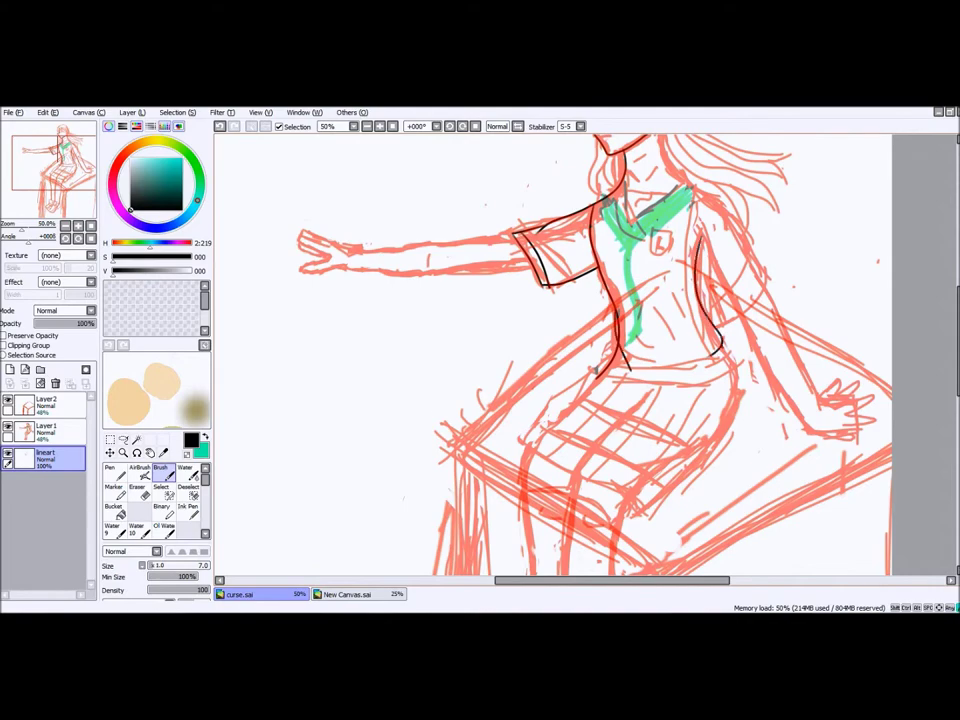
Step: Ink the waistband, sides and hem of the skirt over the sketch with the size 7 brush
scroll(552, 355, "down", 2)
key("ctrl+plus")
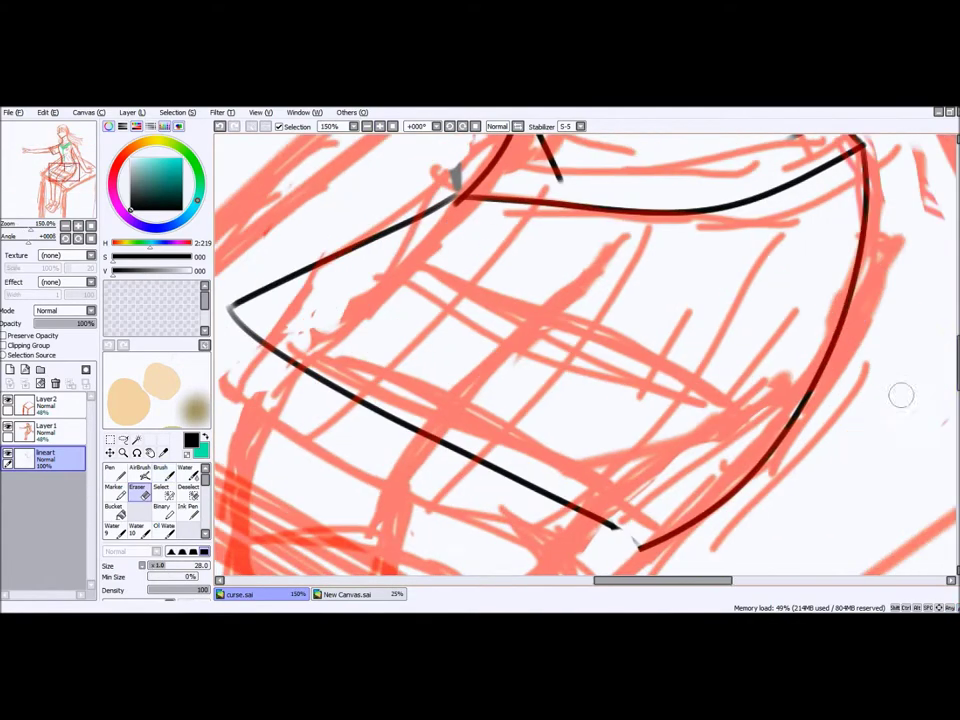
key("ctrl+minus")
Step: Examine the line art of the finished drawing in cherrika.sai up close
left_click(45, 428)
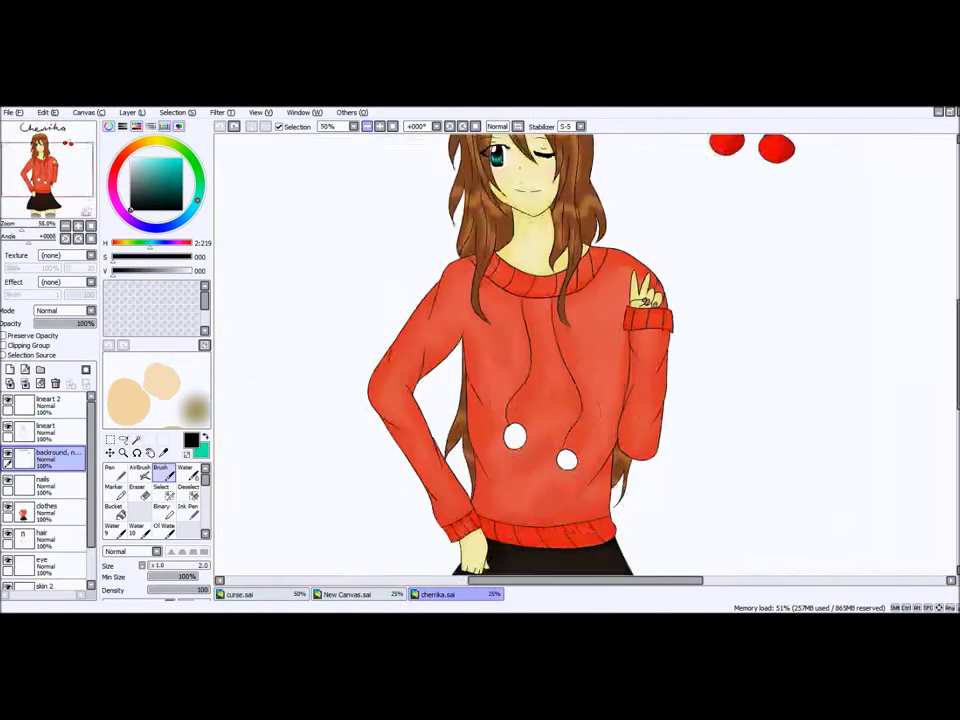
key("ctrl+plus")
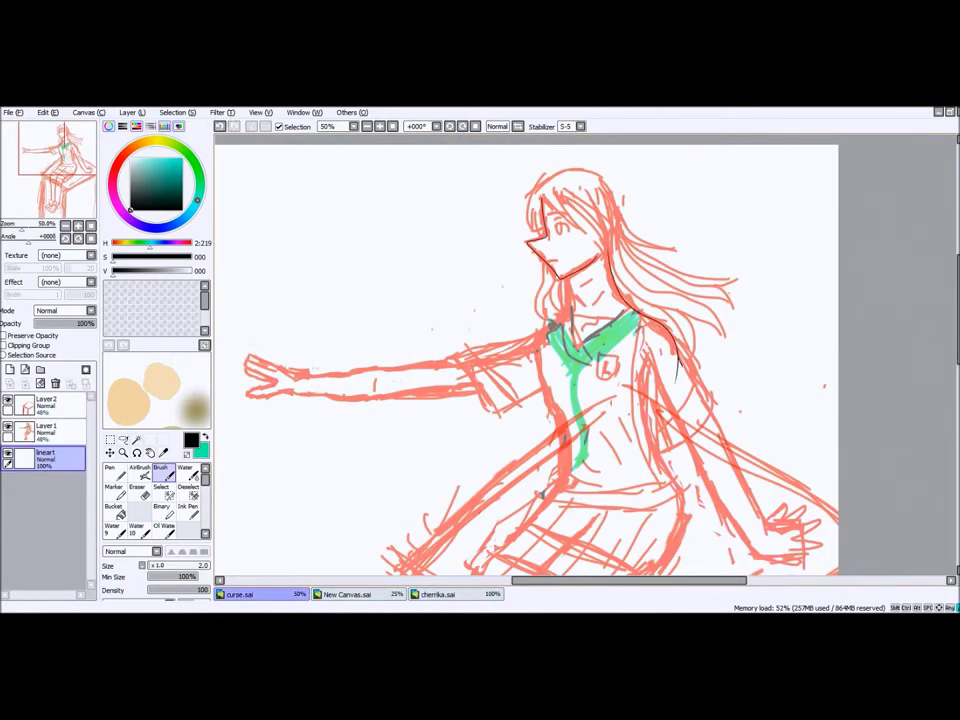
Step: Ink the shirt, sleeve and skirt outlines in curse.sai on the lineart layer with the size 2 brush
scroll(525, 355, "down", 3)
key("ctrl+plus")
left_click_drag(655, 335, 710, 288)
key("ctrl+minus")
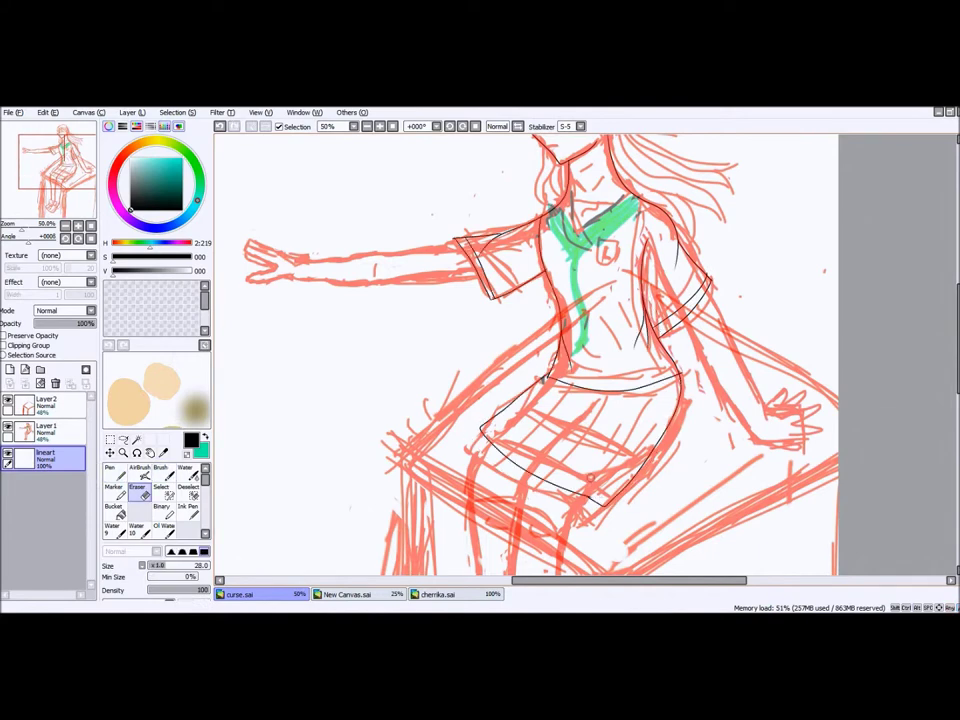
Step: Ink the outlines of both lower legs from the skirt hem down to the ankles
scroll(525, 355, "down", 2)
scroll(525, 355, "up", 2)
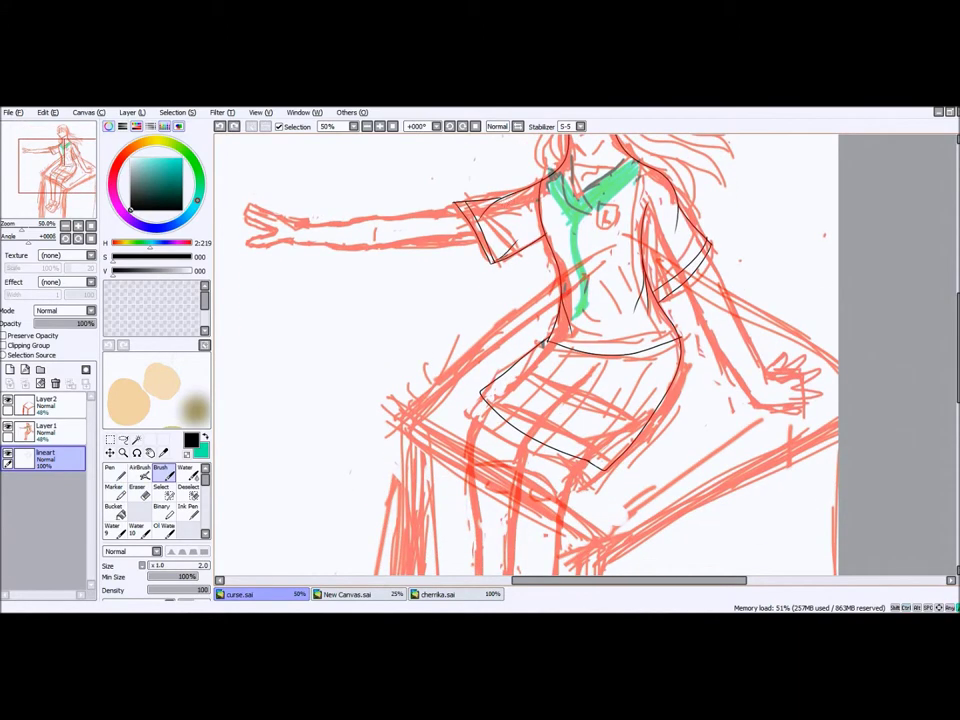
scroll(525, 355, "right", 2)
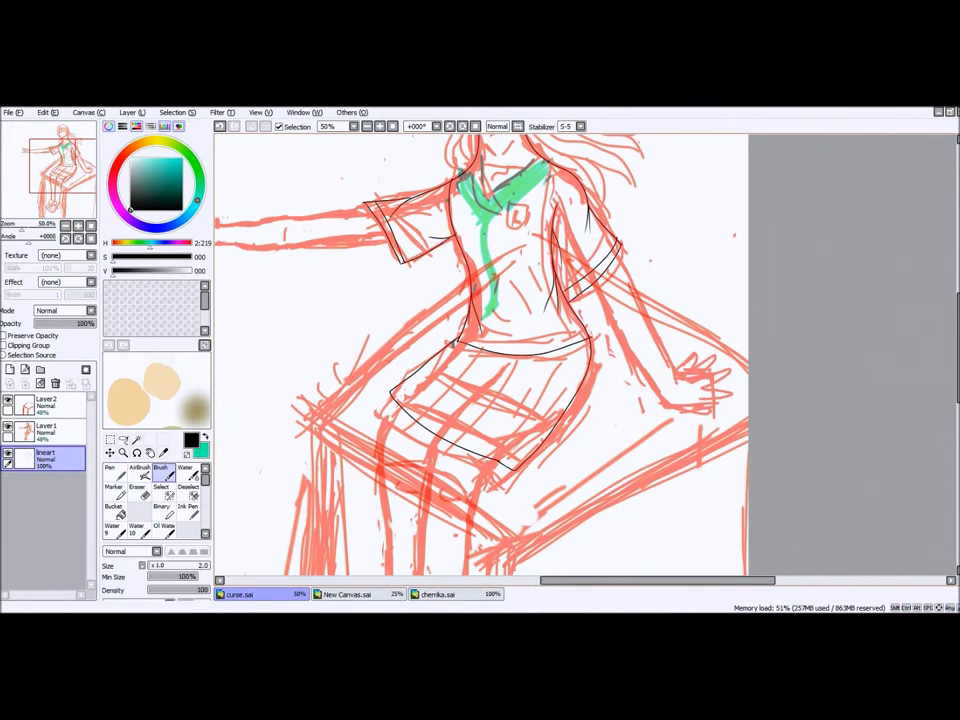
scroll(525, 355, "down", 5)
scroll(525, 355, "left", 3)
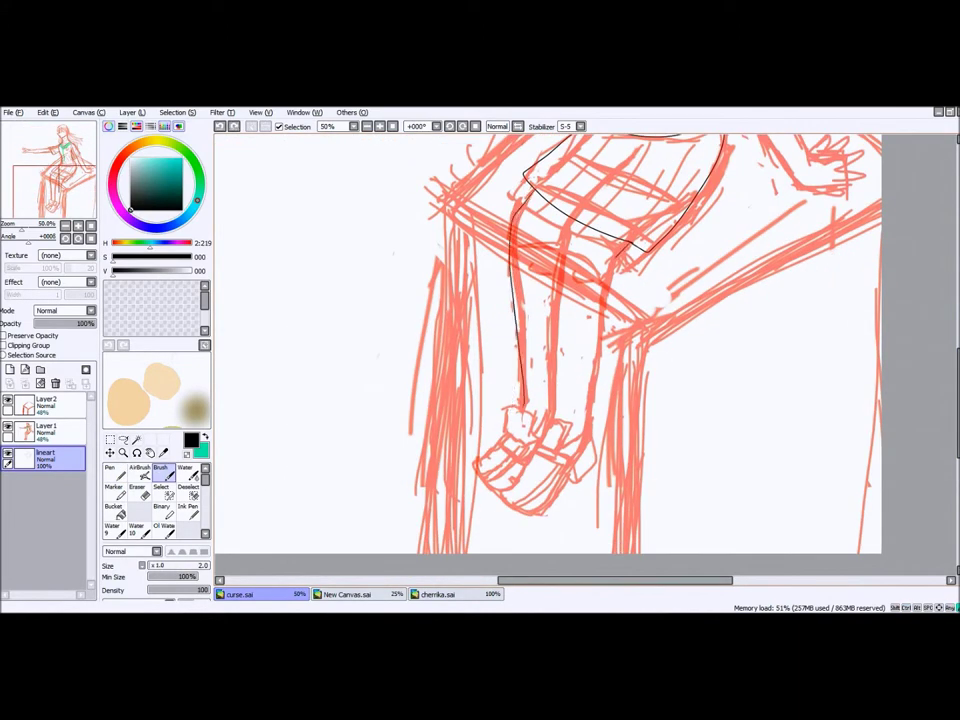
scroll(525, 355, "up", 1)
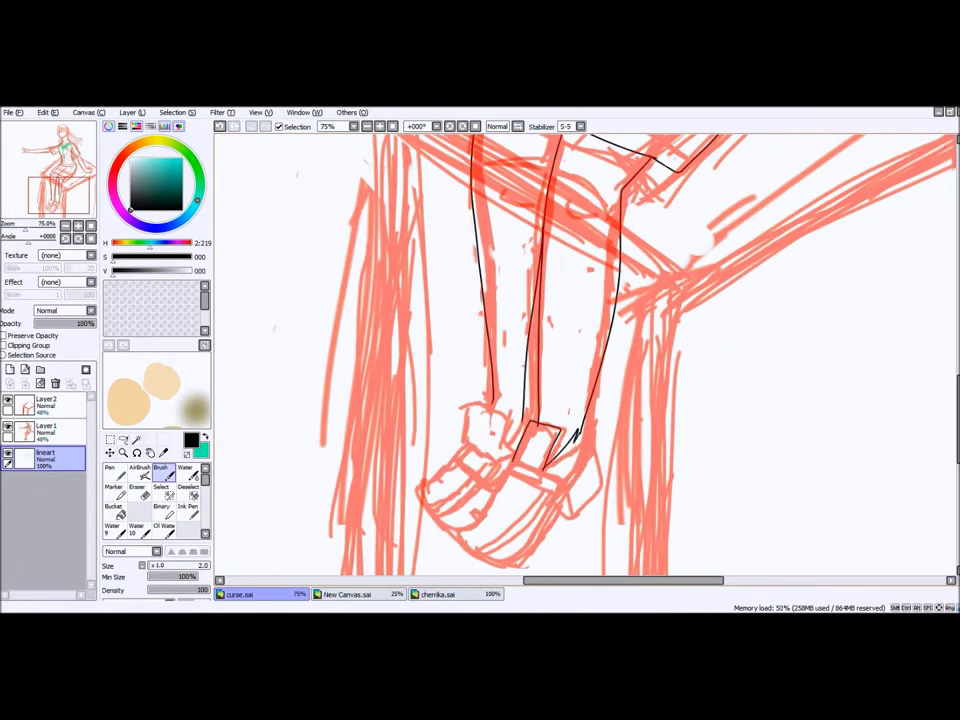
Step: Undo the trial shoe strokes and ink simpler rounded outlines for both feet
key("ctrl+z")
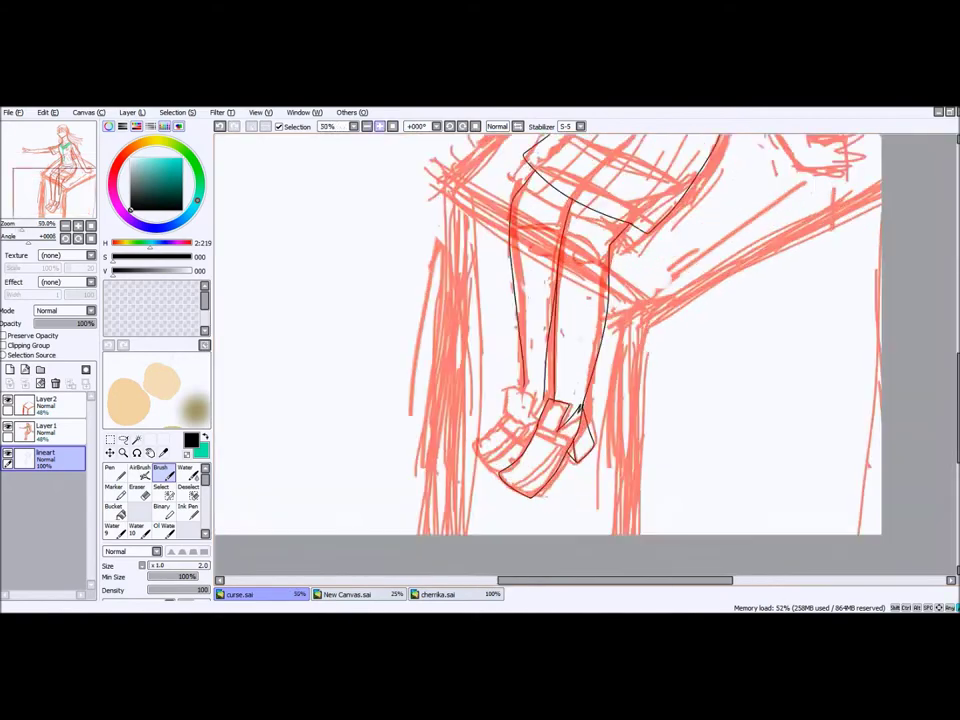
key("ctrl+z")
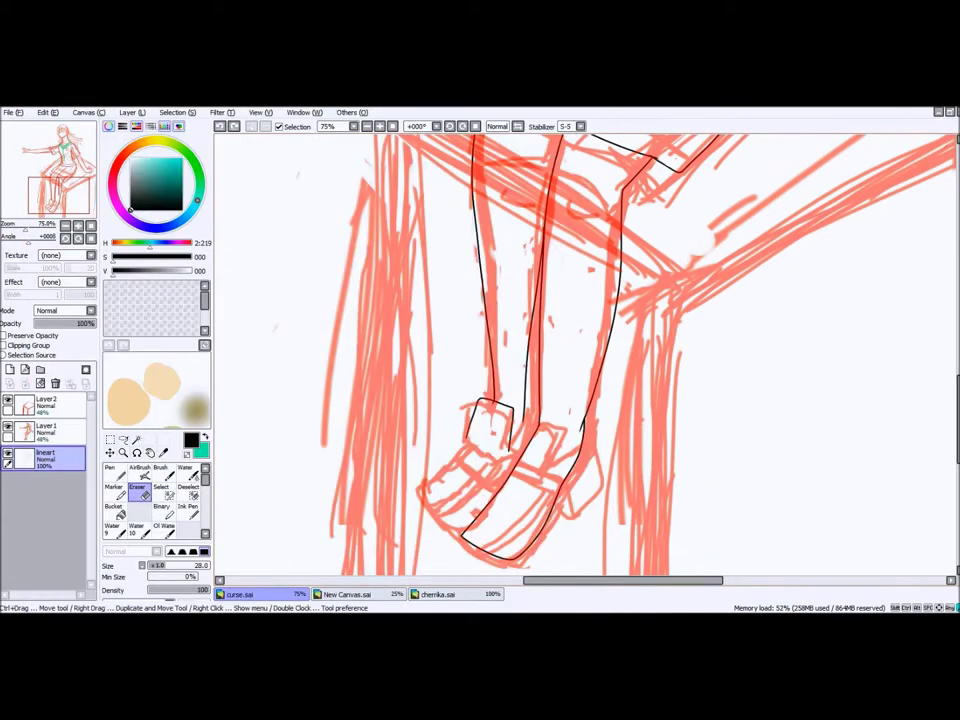
key("ctrl+z")
left_click_drag(455, 397, 500, 455)
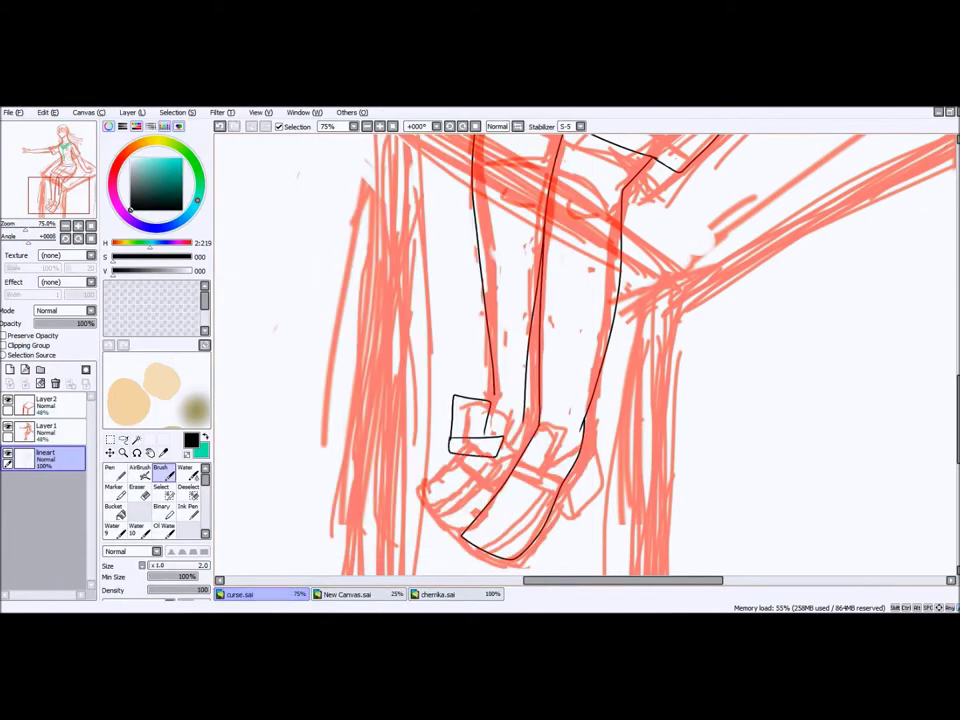
key("ctrl+z")
left_click_drag(490, 412, 445, 522)
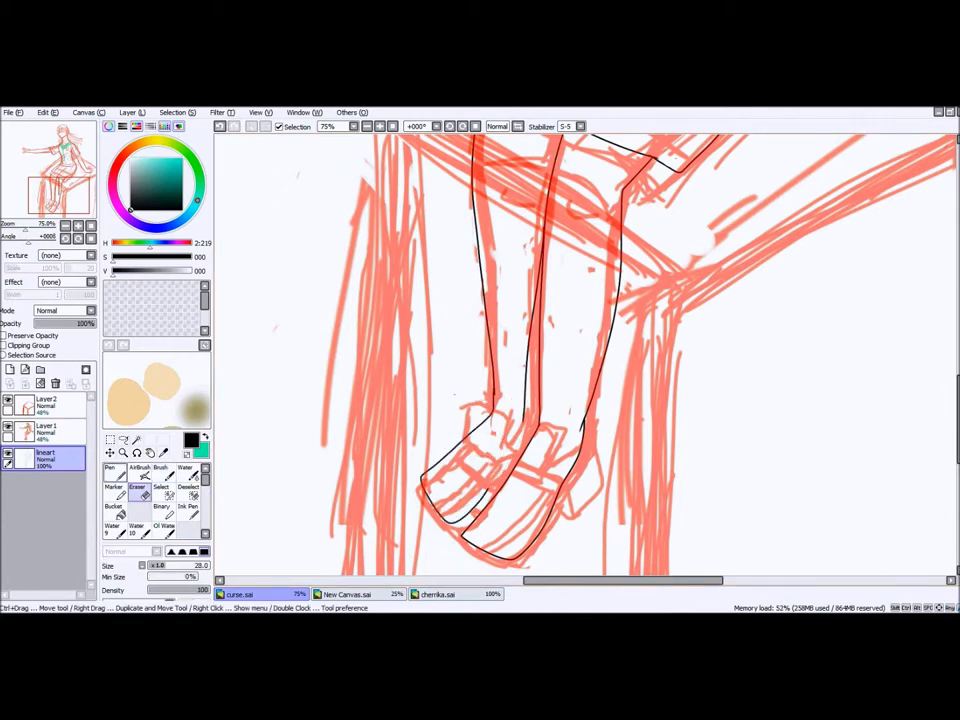
Step: Ink the uniform details: the line across the knees, the collar, the wavy tie and the round chest badge
scroll(589, 364, "down", 3)
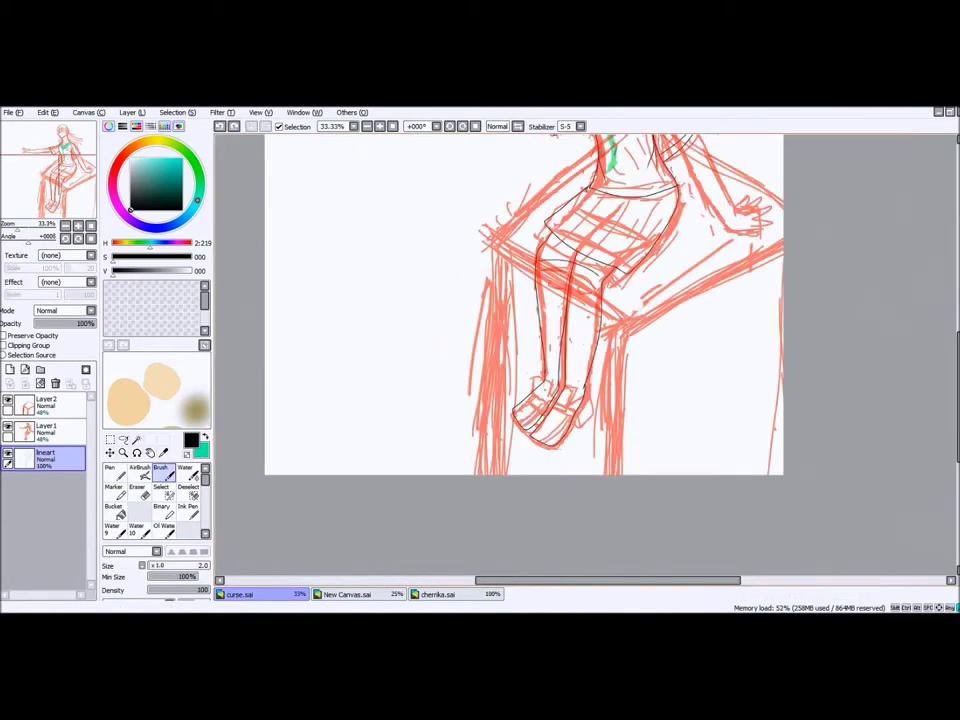
scroll(524, 305, "up", 3)
scroll(524, 305, "up", 1)
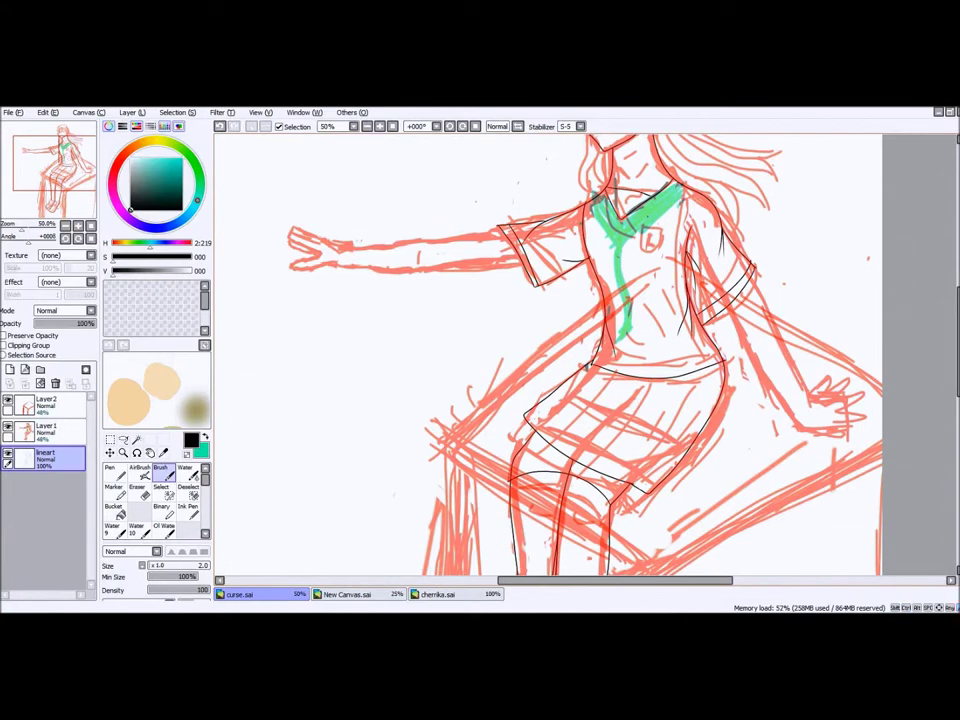
scroll(548, 354, "up", 2)
scroll(548, 354, "down", 5)
scroll(548, 354, "up", 5)
left_click_drag(612, 252, 621, 342)
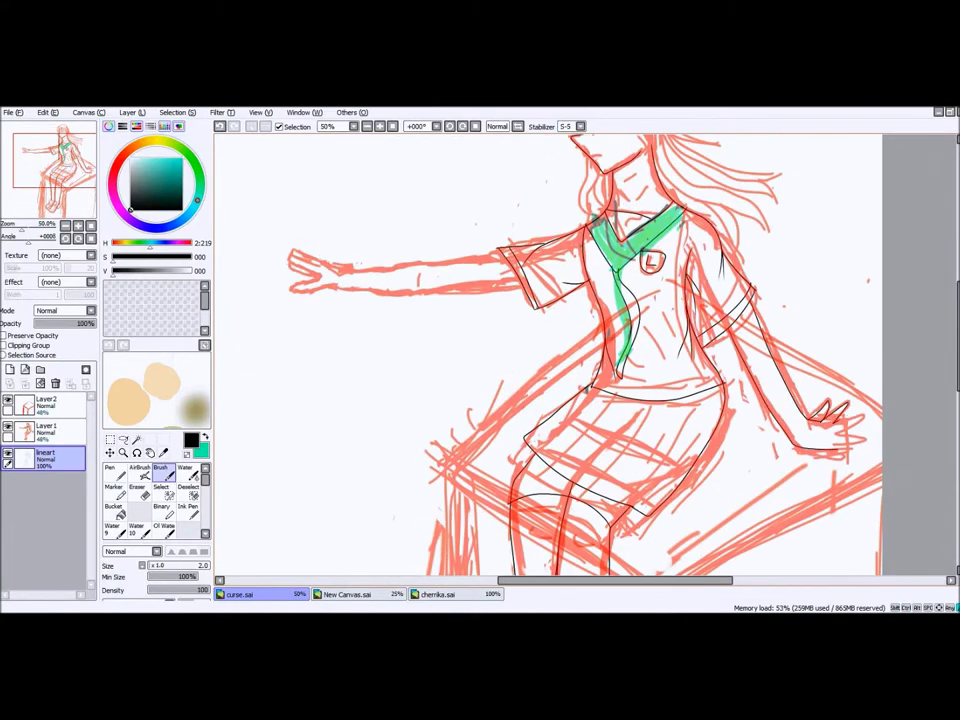
Step: Try to ink the spread fingers of the hand resting on the bench
scroll(640, 322, "up", 2)
scroll(640, 322, "up", 3)
left_click_drag(795, 395, 850, 445)
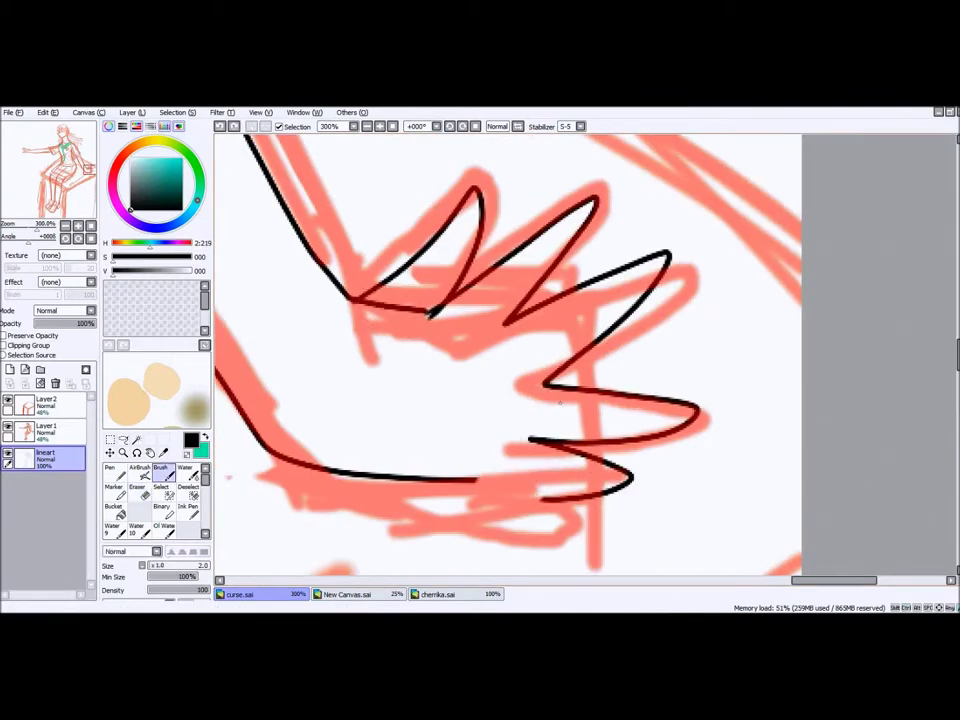
key("ctrl+z")
key("ctrl+z")
key("ctrl+z")
left_click_drag(430, 300, 521, 362)
key("ctrl+z")
key("ctrl+z")
key("ctrl+z")
mouse_move(428, 305)
left_mouse_down()
mouse_move(481, 333)
mouse_move(611, 470)
left_mouse_up()
key("ctrl+z")
Step: Redraw the fingers of the resting hand as slimmer separate shapes, erasing the faulty strokes
left_click_drag(343, 289, 589, 204)
mouse_move(531, 354)
left_mouse_down()
mouse_move(664, 289)
mouse_move(640, 440)
left_mouse_up()
scroll(508, 355, "down", 2)
key("e")
left_click_drag(480, 280, 620, 400)
left_click_drag(465, 325, 630, 400)
key("b")
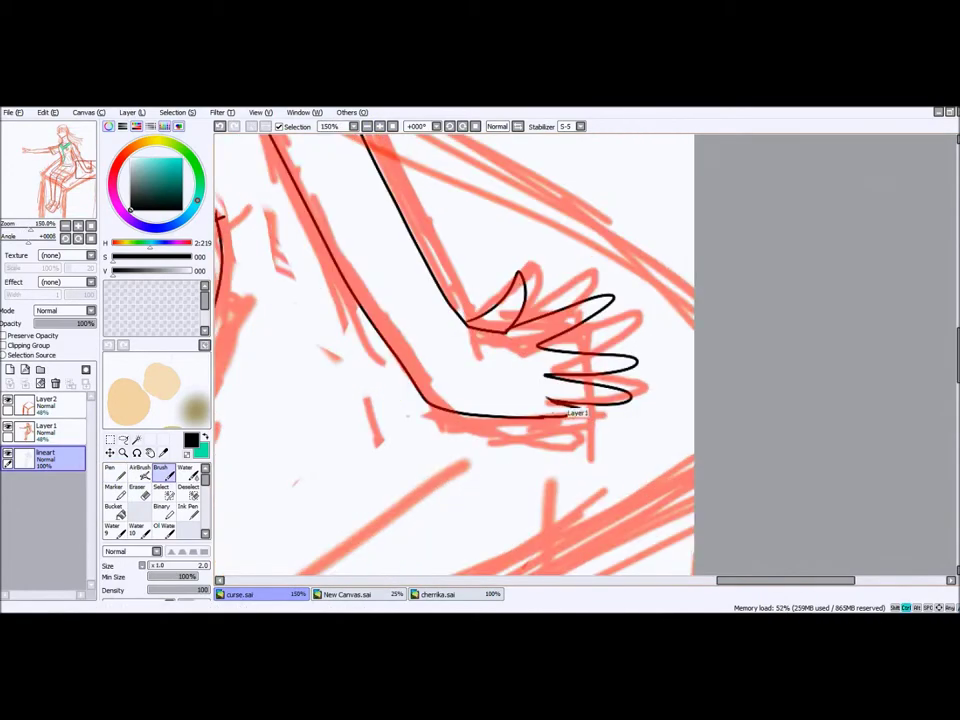
Step: Finish the resting hand by joining the last finger to the palm's outer edge
scroll(540, 418, "up", 3)
left_click_drag(540, 300, 600, 420)
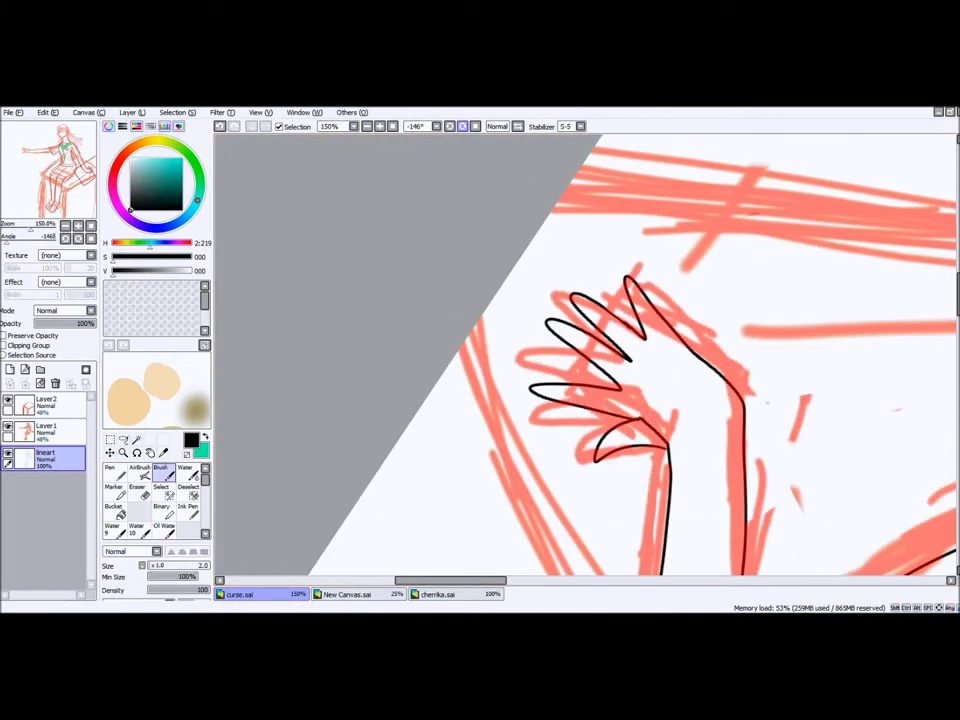
scroll(540, 418, "down", 3)
key("e")
key("Home")
scroll(585, 355, "down", 3)
scroll(585, 355, "up", 2)
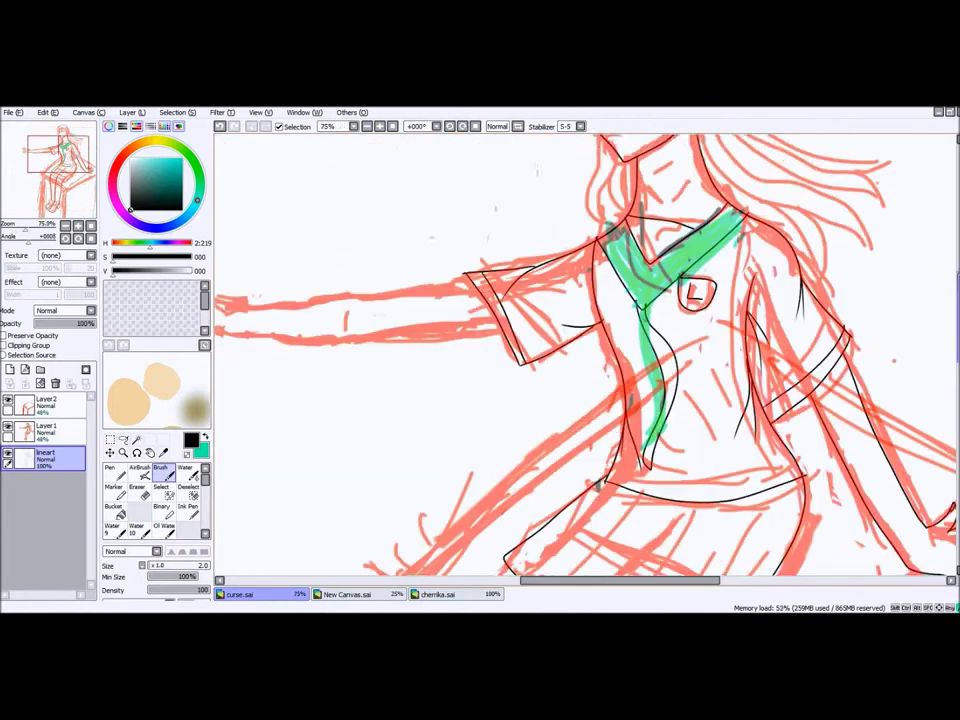
Step: Ink the upper and lower edges of the outstretched arm from the sleeve to the wrist
key("b")
left_click_drag(740, 322, 455, 322)
left_click_drag(490, 290, 455, 287)
key("e")
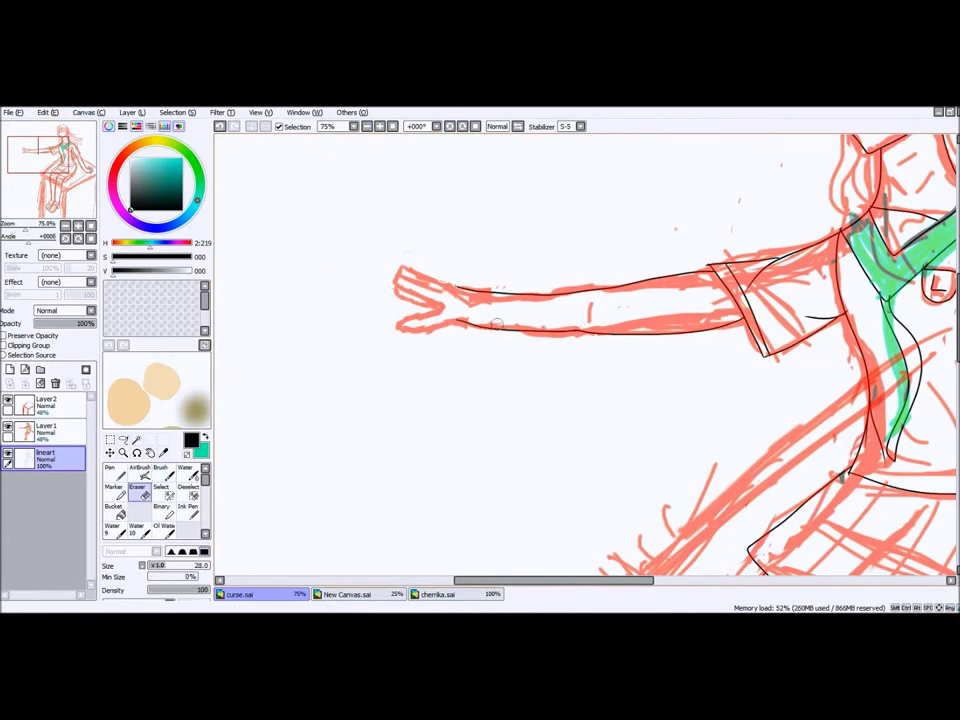
Step: Ink the thumb and fingers of the outstretched hand
scroll(585, 325, "up", 2)
scroll(585, 325, "down", 1)
key("n")
left_click_drag(525, 373, 462, 422)
key("e")
mouse_move(561, 328)
left_mouse_down()
mouse_move(510, 303)
mouse_move(596, 350)
left_mouse_up()
key("b")
left_click_drag(507, 308, 598, 353)
left_click_drag(507, 310, 488, 312)
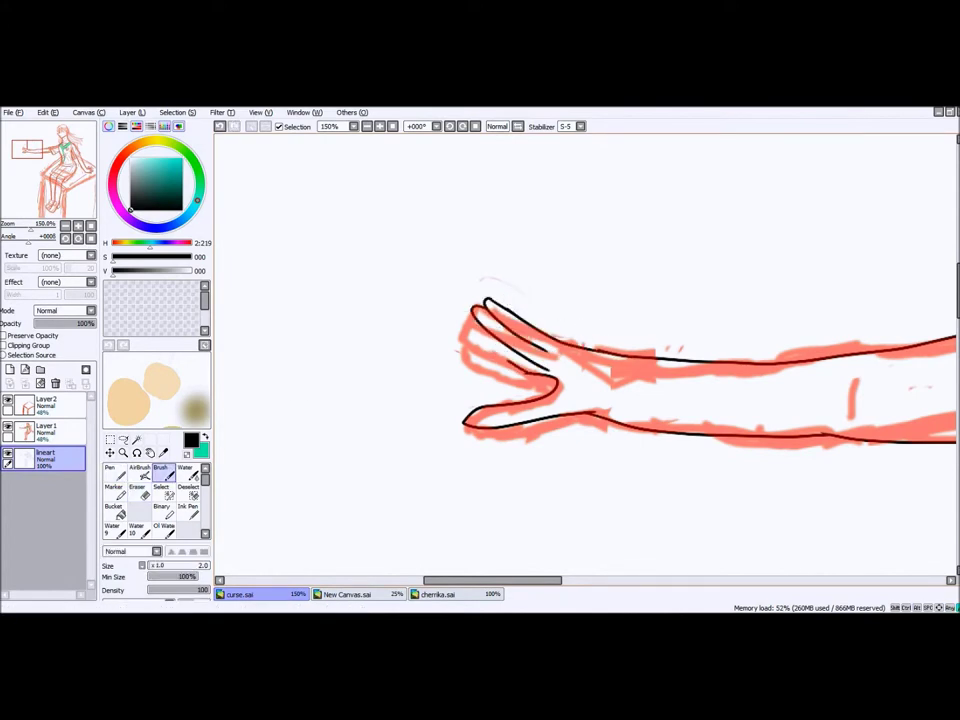
Step: Erase the fingers and upper wrist line of the outstretched hand and redraw them as two slim fingers
key("e")
left_click_drag(660, 355, 490, 302)
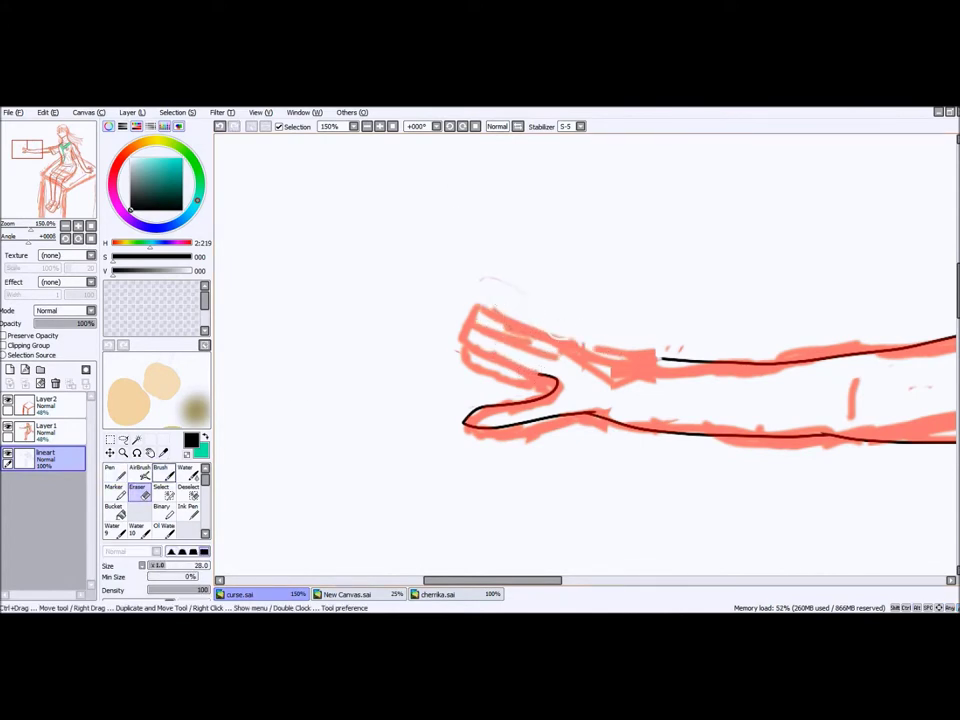
key("b")
scroll(489, 350, "up", 2)
left_click_drag(490, 248, 688, 343)
left_click_drag(510, 296, 632, 396)
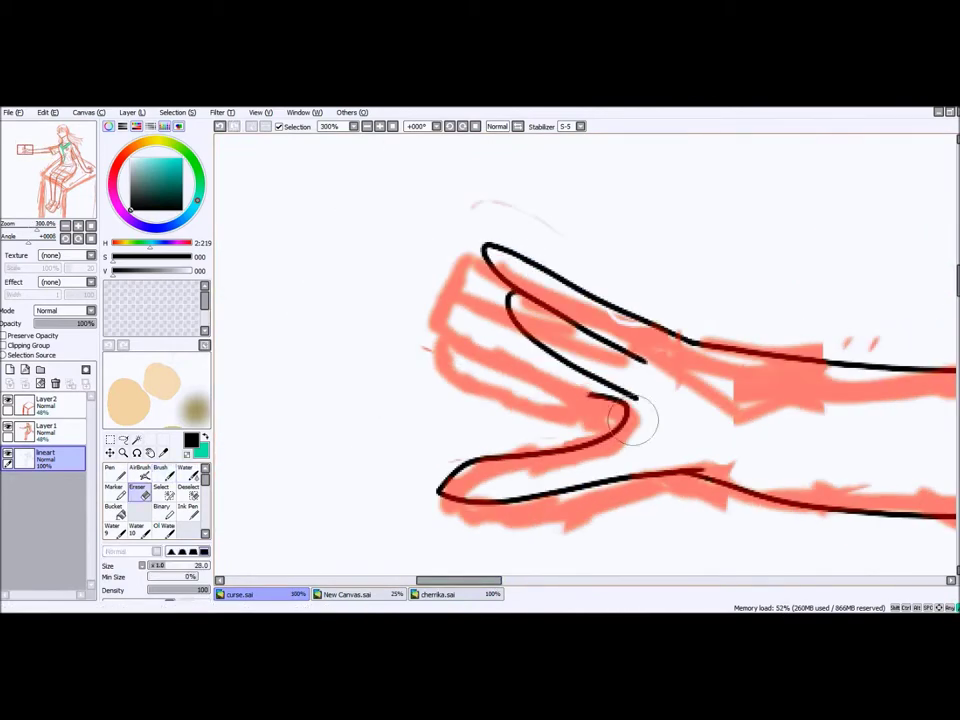
Step: Switch to the DeskTunes music player to view its playlist, and return to the drawing
scroll(585, 355, "down", 2)
key("alt+Tab")
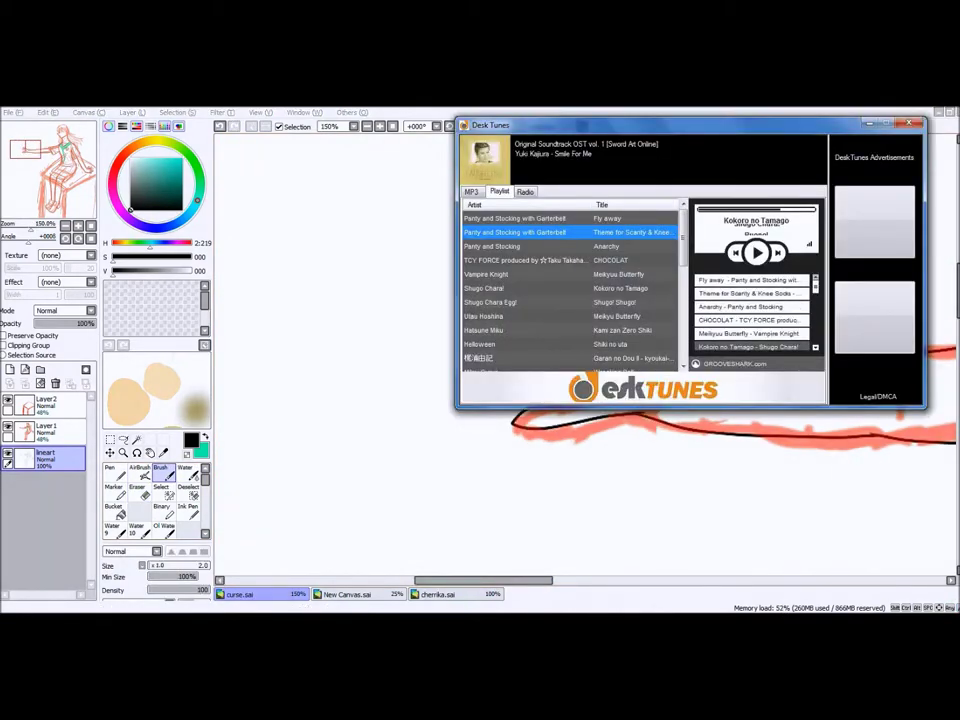
key("alt+Tab")
Step: Erase the lower wrist line of the outstretched arm and redraw the thumb with a shorter tip
left_click_drag(425, 482, 221, 482)
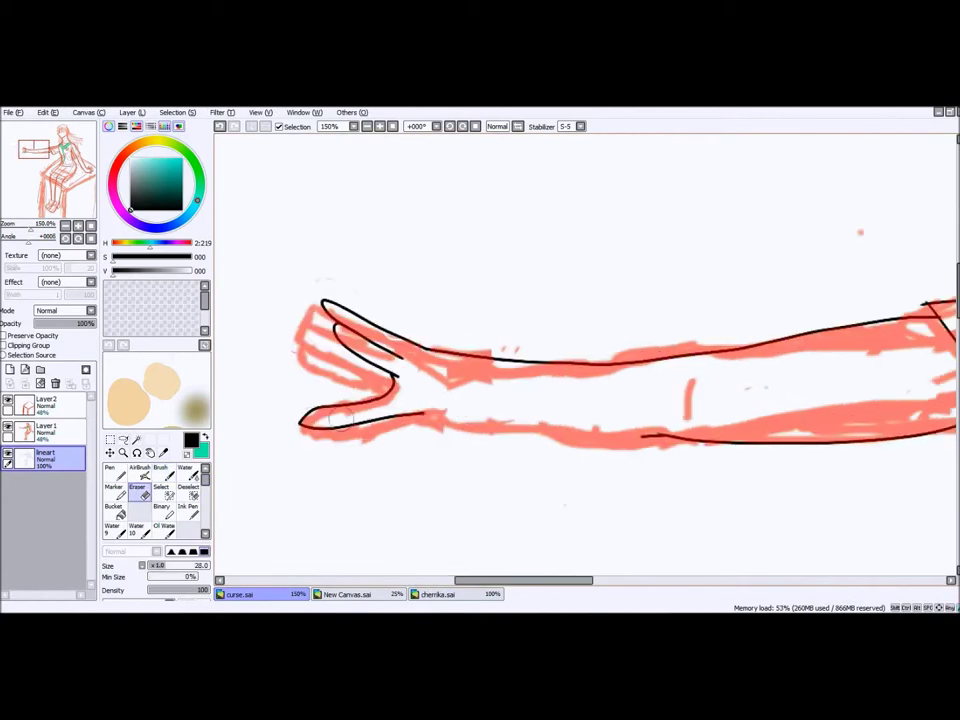
left_click(122, 439)
scroll(596, 381, "down", 2)
key("b")
scroll(596, 381, "up", 3)
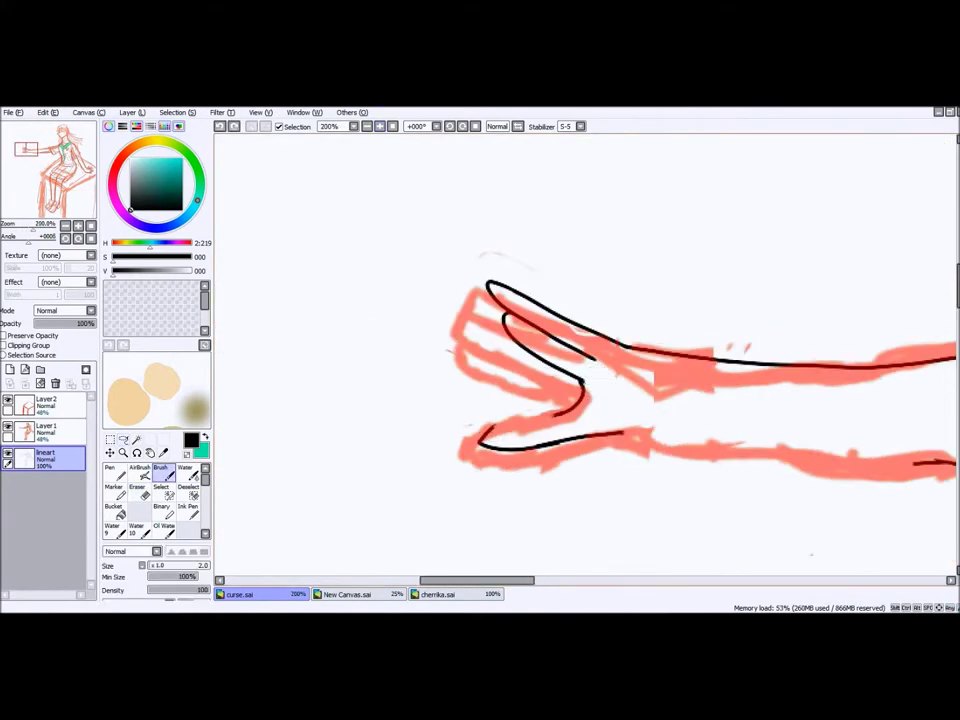
scroll(514, 396, "down", 1)
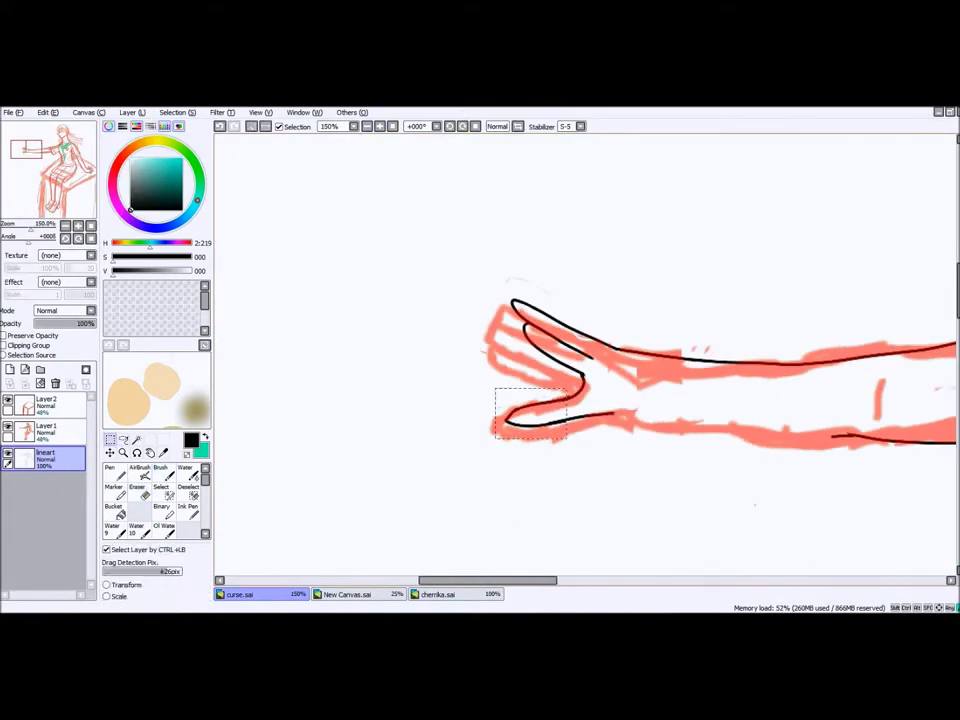
Step: Erase the two fingertips of the outstretched hand and redraw them extending farther out
key("e")
key("b")
left_click_drag(511, 300, 545, 316)
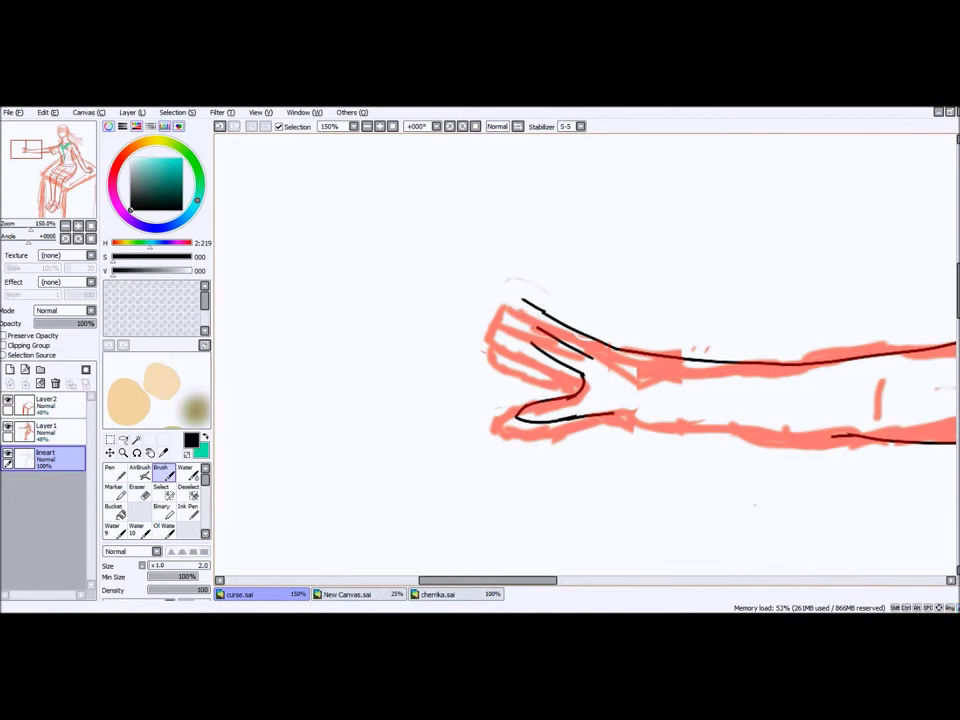
scroll(642, 372, "up", 2)
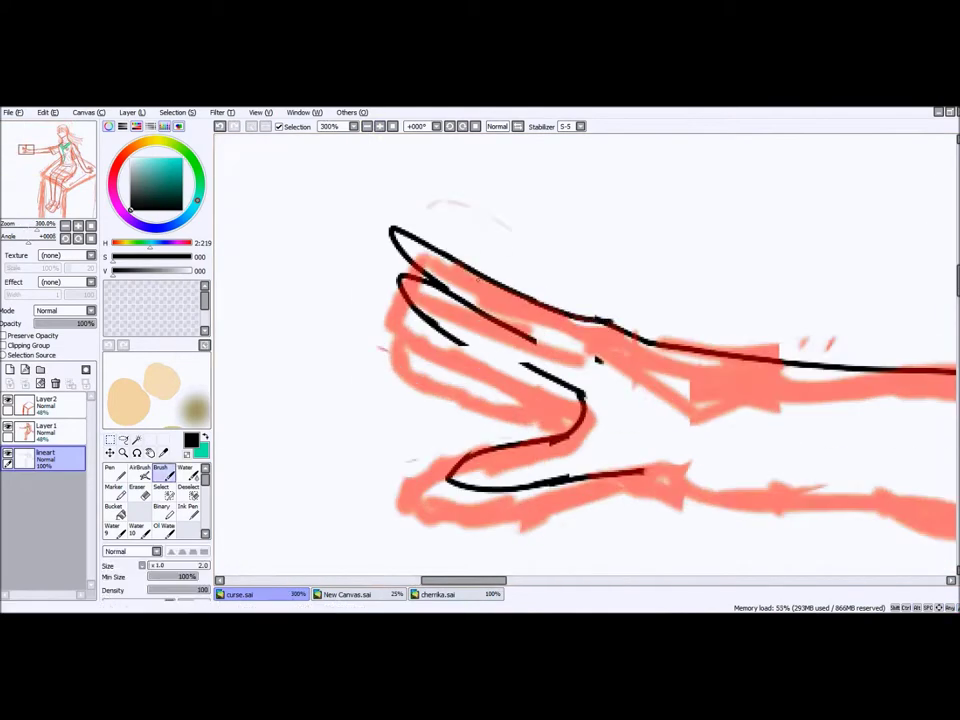
Step: Undo the faulty finger strokes and reshape both fingertips and inner finger lines closer to the sketch
key("ctrl+z")
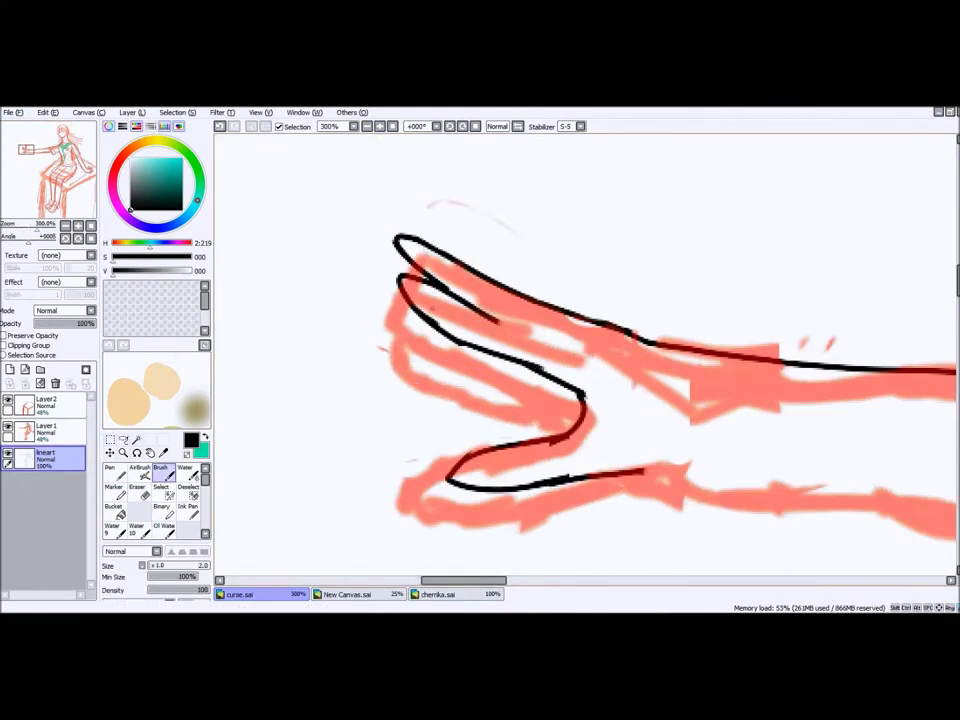
left_click_drag(497, 321, 533, 343)
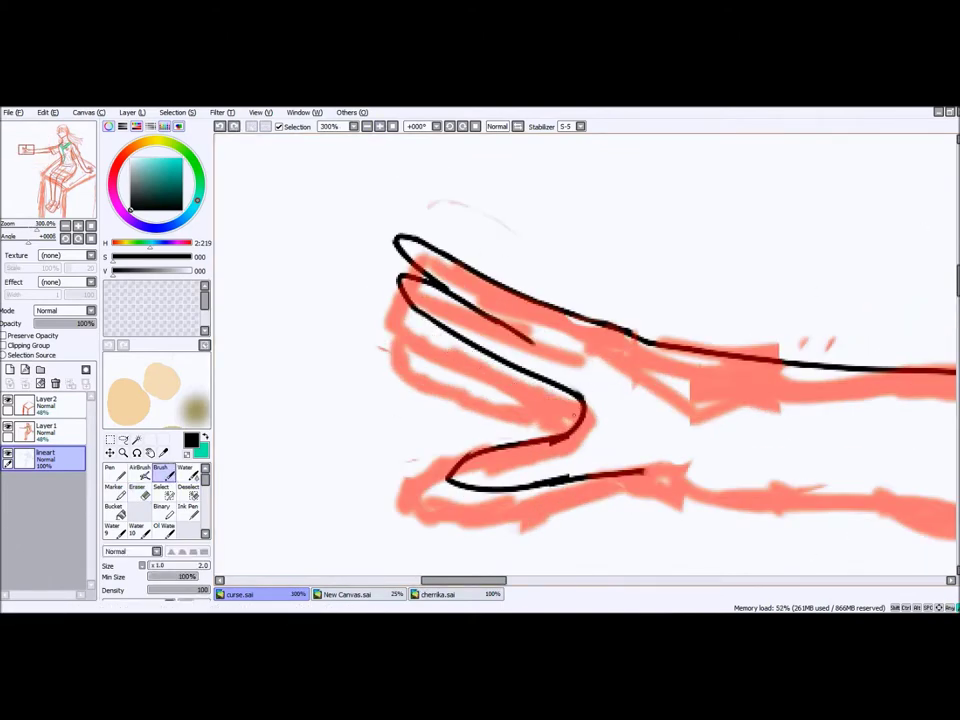
scroll(585, 356, "down", 2)
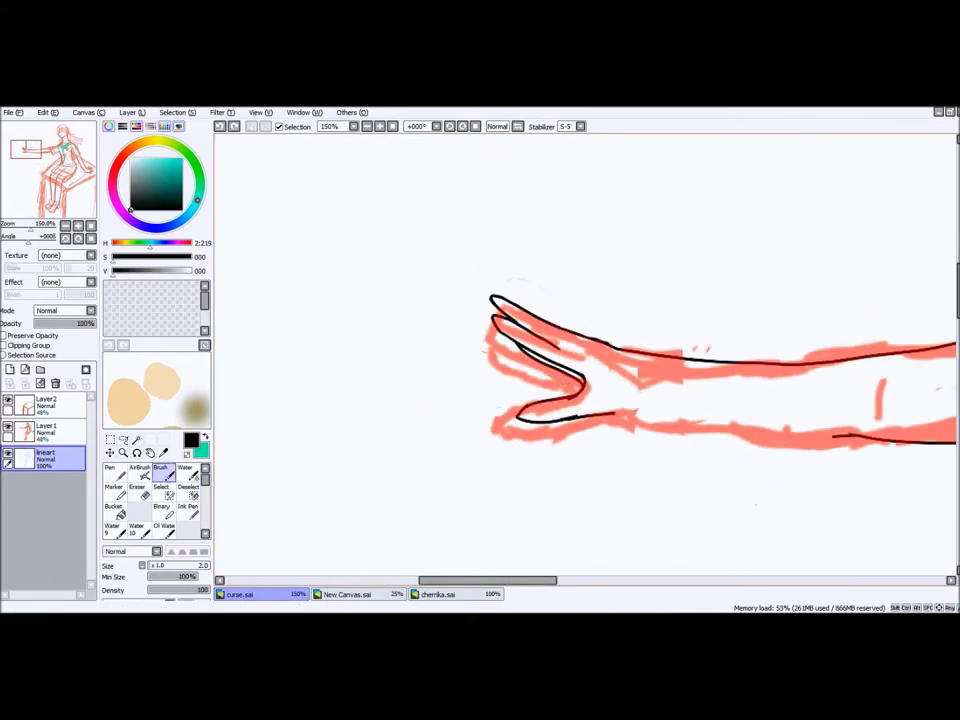
key("ctrl+z")
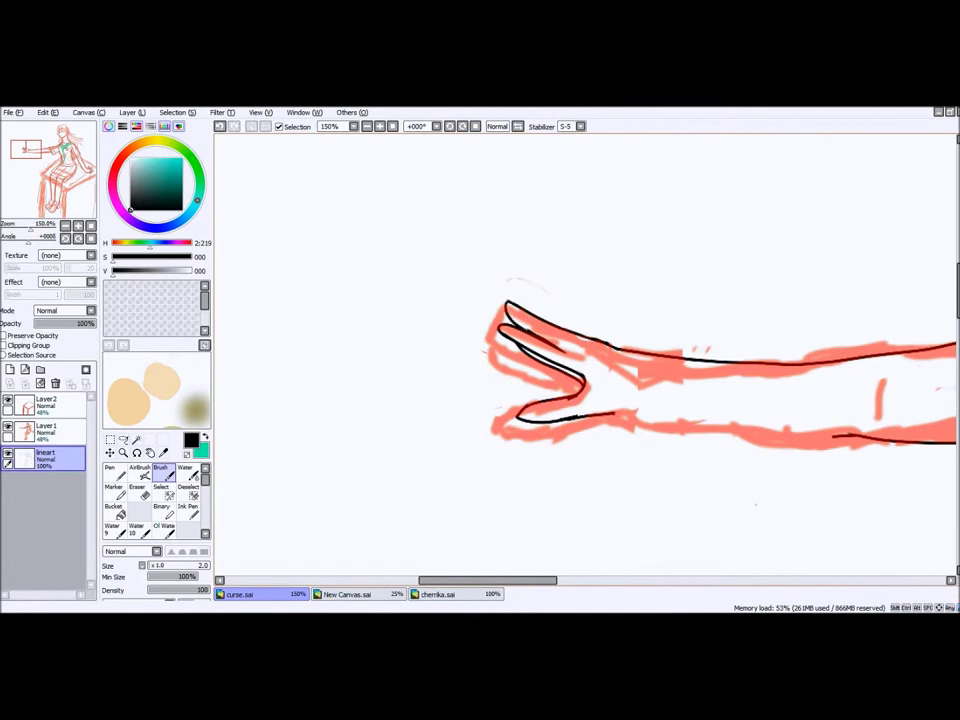
key("e")
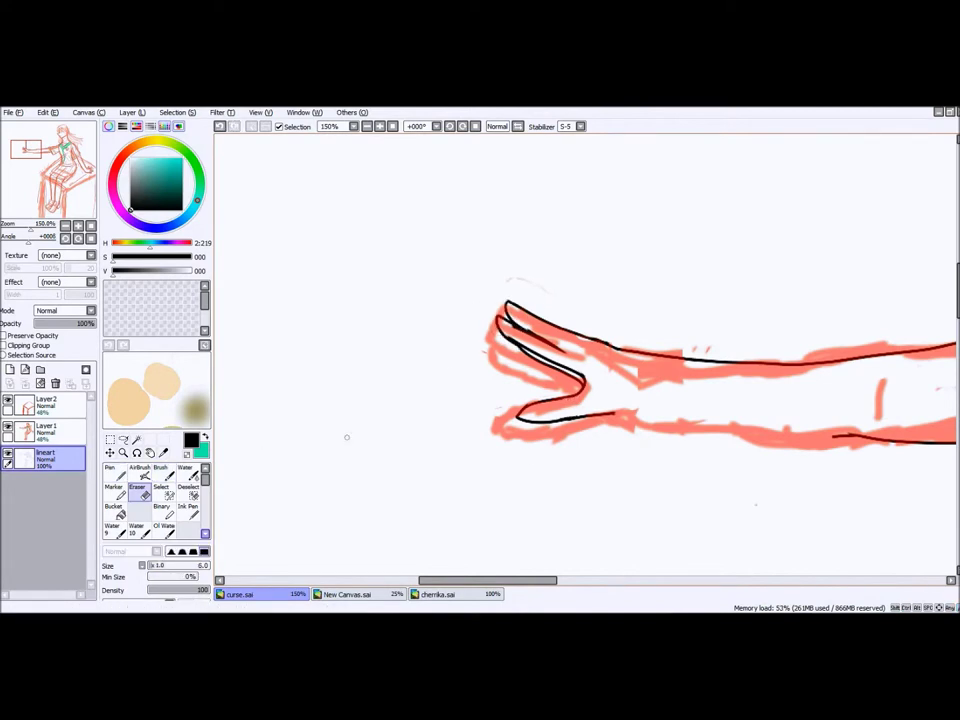
Step: Ink the lower forearm line from the thumb along the wrist to join the existing line toward the elbow
scroll(586, 380, "right", 5)
key("b")
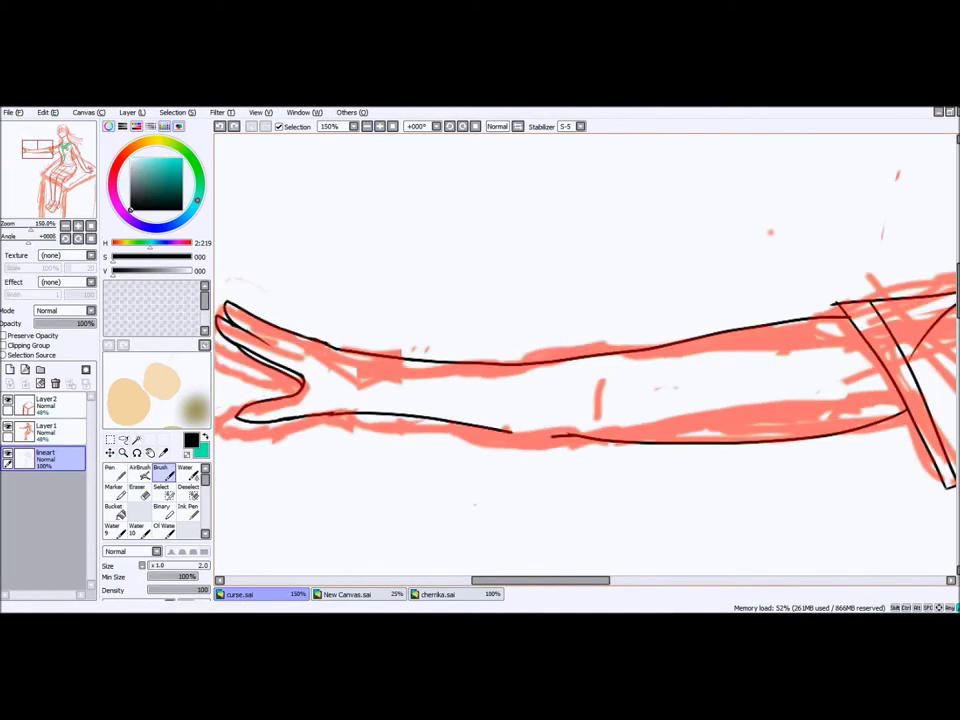
scroll(586, 355, "down", 3)
scroll(586, 355, "right", 3)
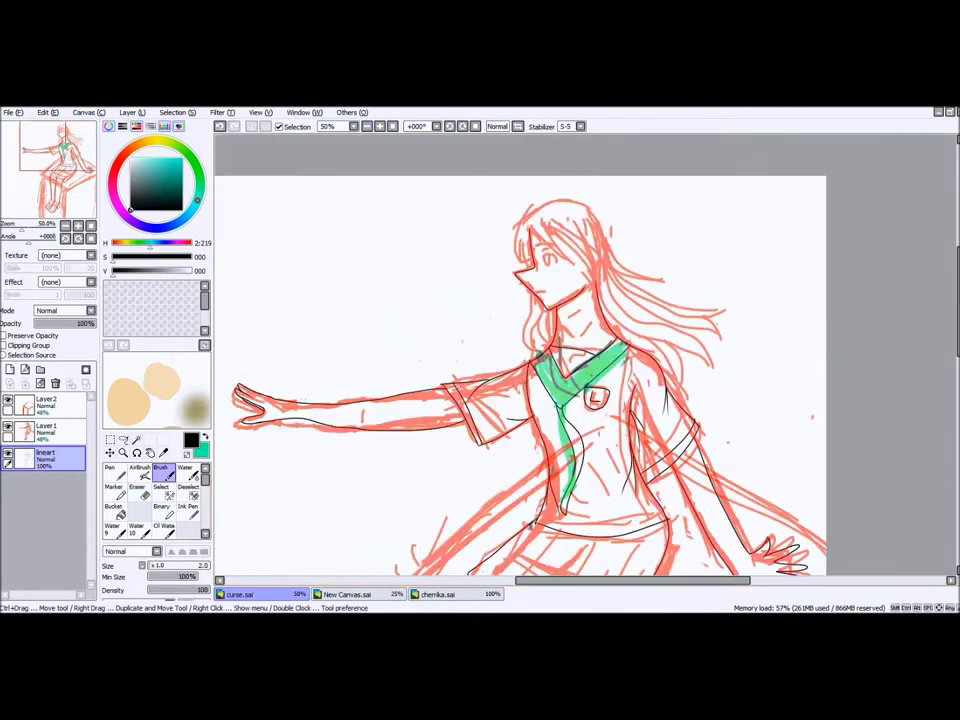
Step: Erase the inner curve of the rear shoe and redraw it as two close parallel curves from ankle to toe
scroll(586, 355, "up", 2)
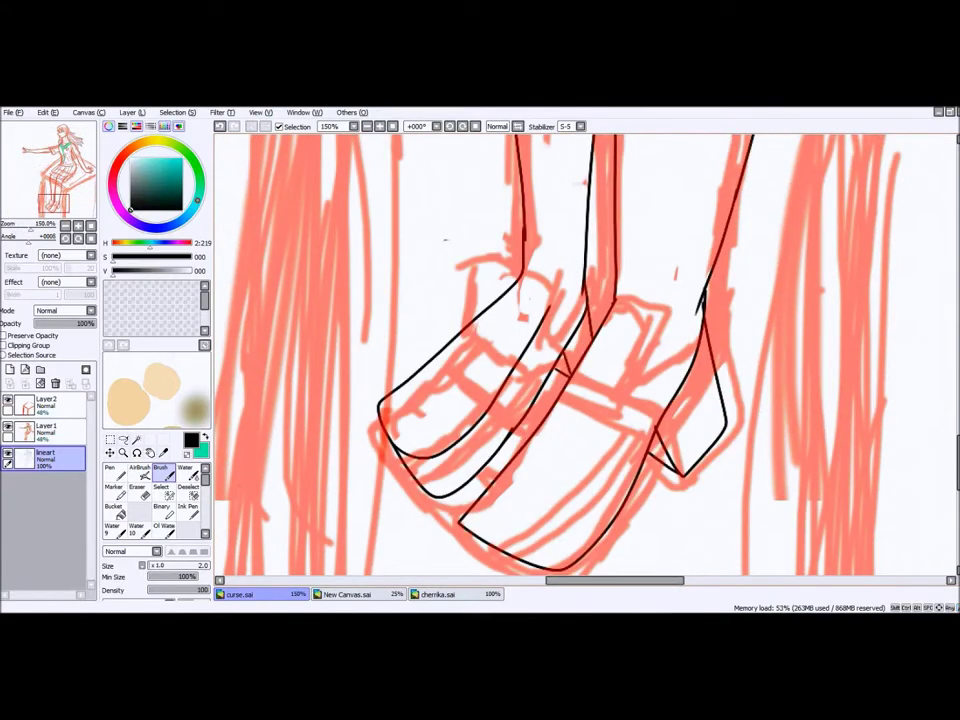
key("e")
mouse_move(392, 446)
left_mouse_down()
mouse_move(428, 440)
mouse_move(456, 458)
left_mouse_up()
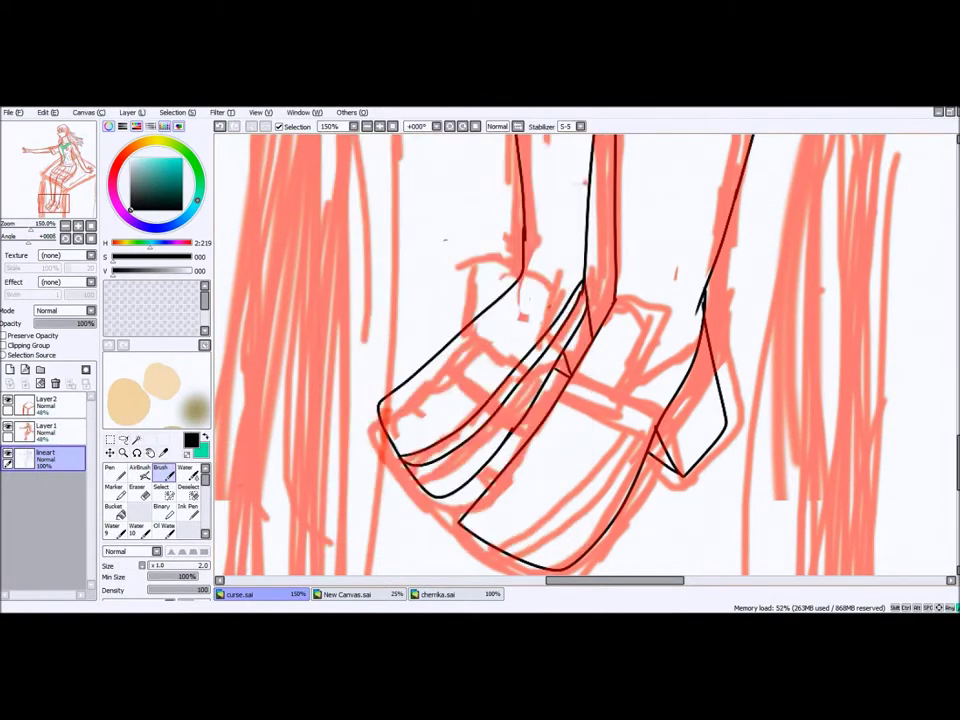
Step: Ink the pointed tongue and the curved strap band at the ankle opening of both shoes
scroll(585, 355, "up", 2)
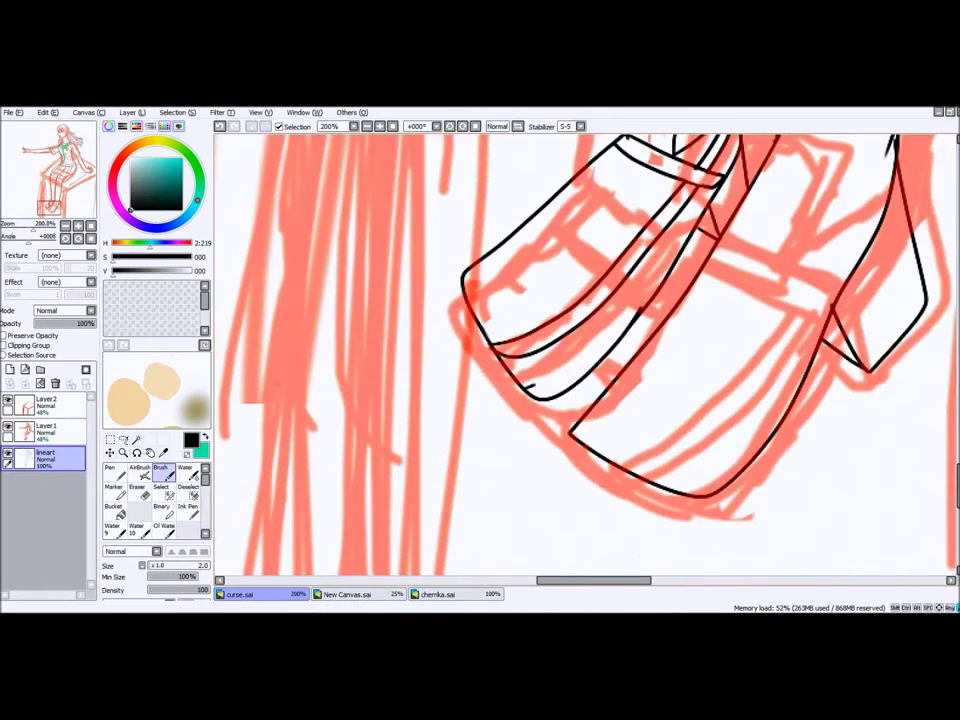
left_click_drag(585, 355, 405, 430)
left_click_drag(608, 210, 613, 272)
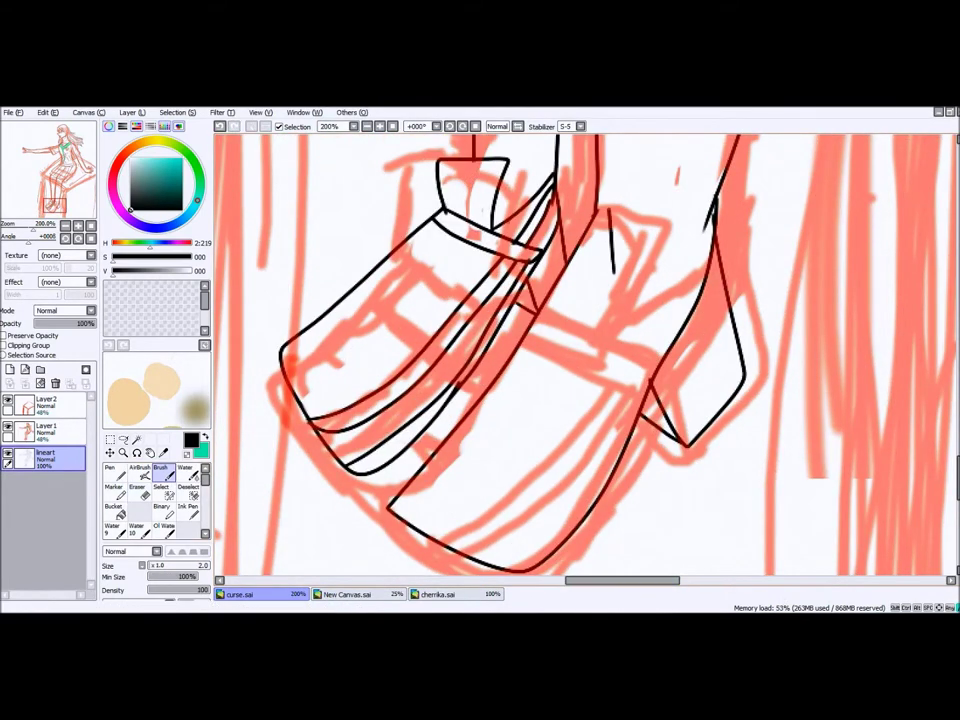
left_click_drag(558, 286, 697, 302)
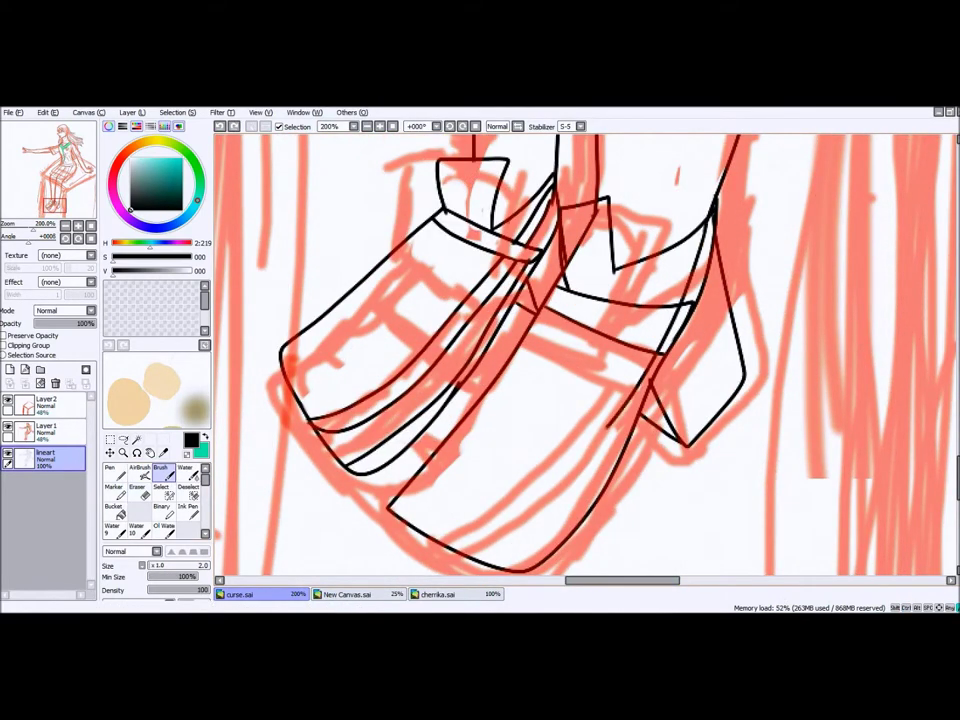
left_click_drag(614, 321, 436, 538)
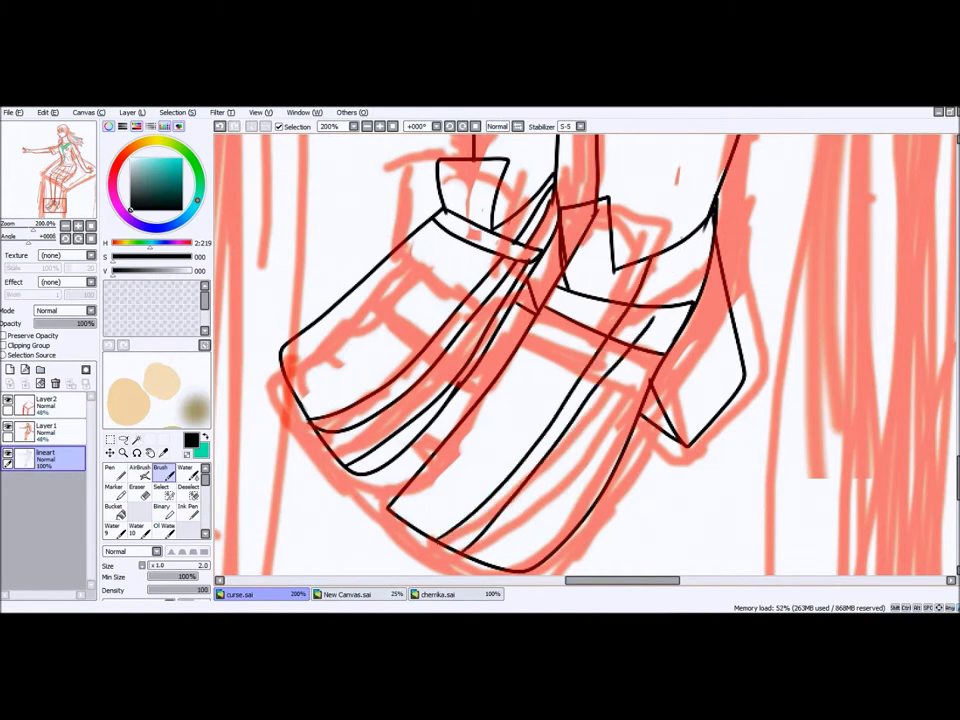
left_click_drag(692, 300, 476, 565)
key("ctrl+z")
key("ctrl+z")
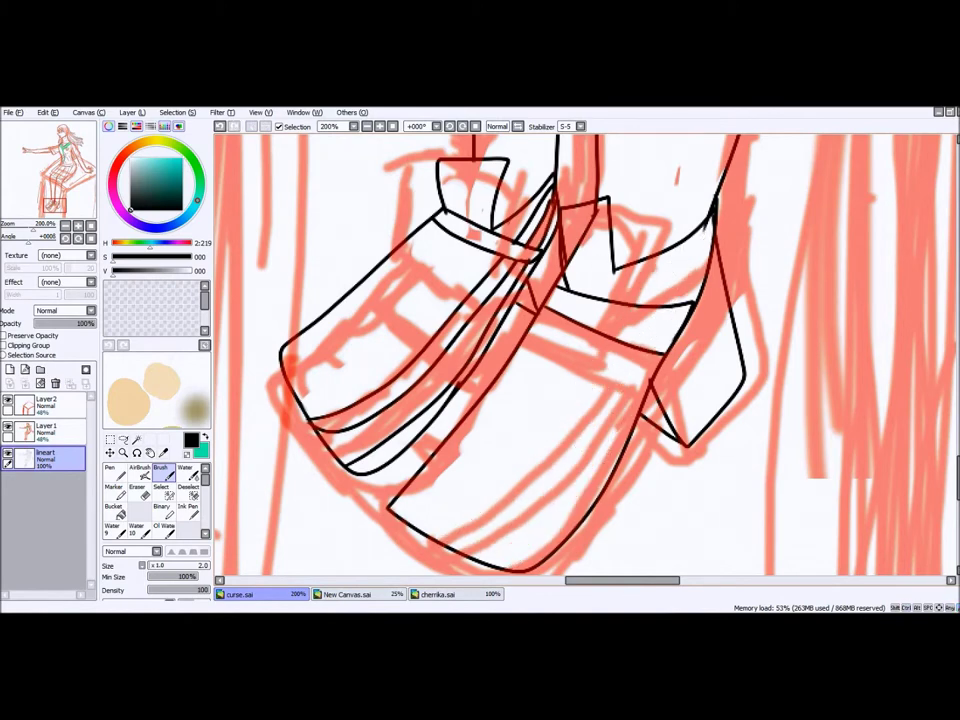
Step: Ink two curved stripes down the front shoe from ankle to toe and remove the surplus inner line of the rear shoe
left_click_drag(646, 352, 483, 564)
left_click_drag(498, 518, 482, 532)
left_click_drag(545, 285, 345, 455)
key("e")
mouse_move(425, 408)
left_mouse_down()
mouse_move(454, 373)
mouse_move(515, 268)
mouse_move(367, 444)
left_mouse_up()
key("ctrl+z")
key("ctrl+z")
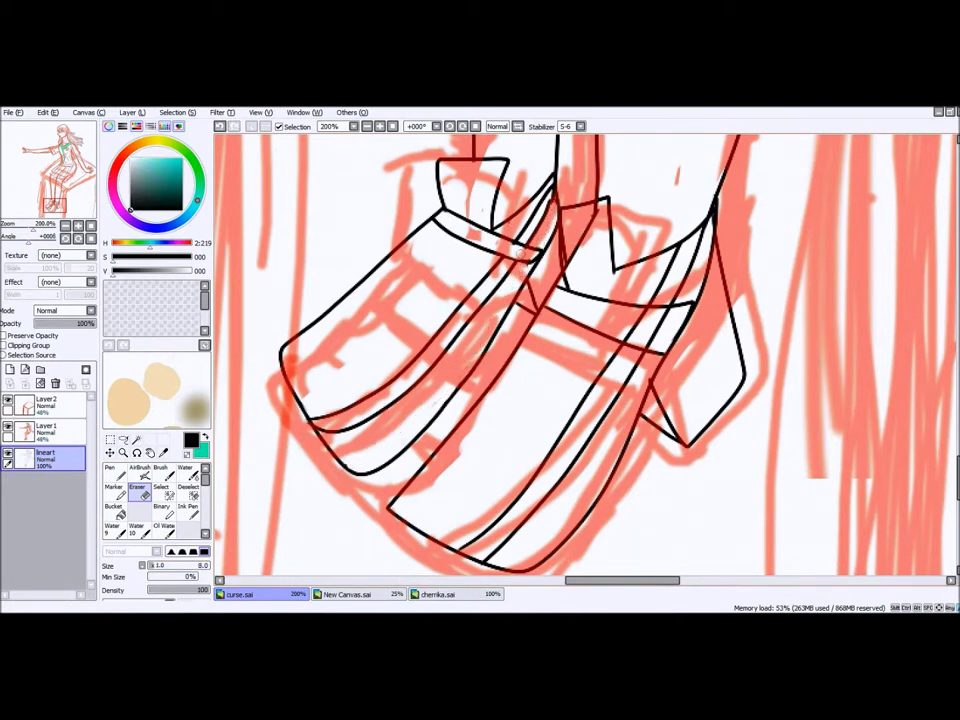
Step: Create a linework layer named lineart 2 below Layer2 and choose the Line tool at size 1.5
scroll(634, 324, "down", 6)
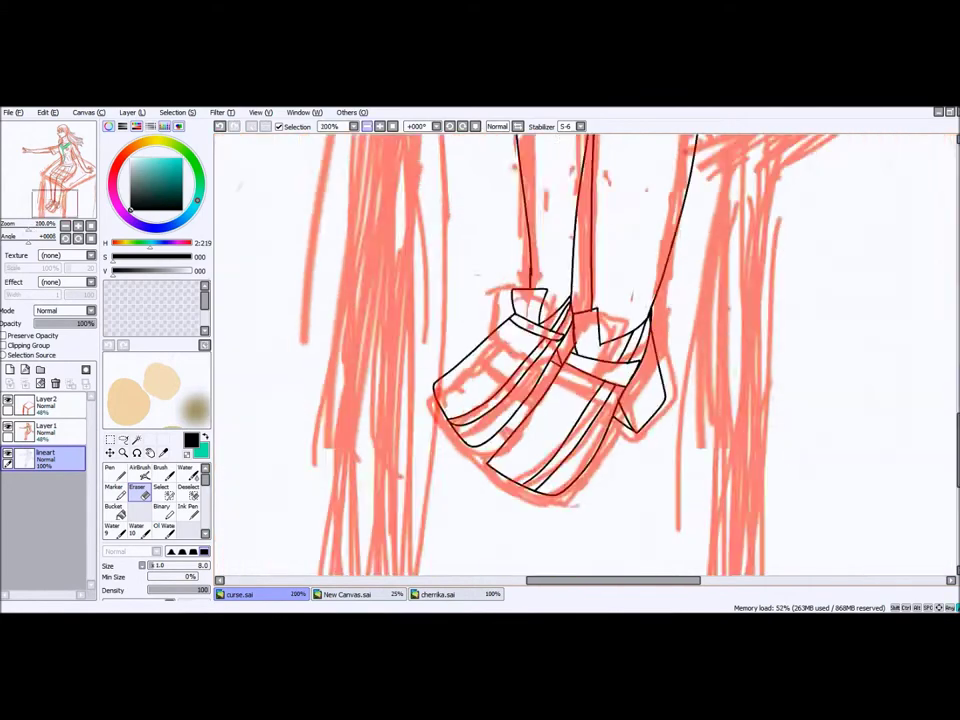
key("n")
left_click(725, 214, "ctrl+shift")
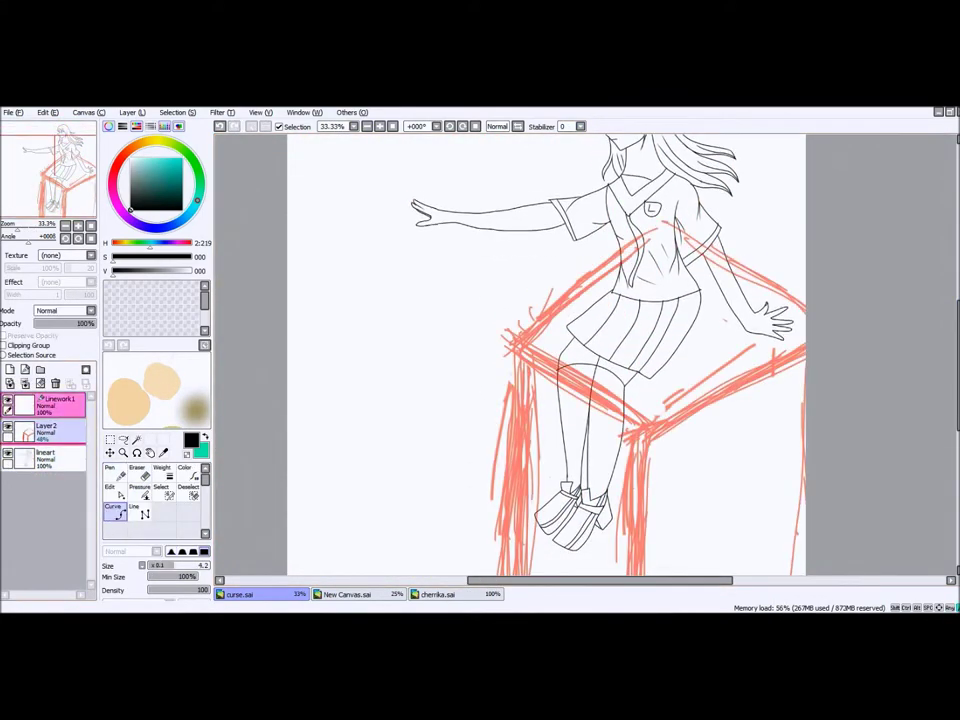
left_click(145, 514)
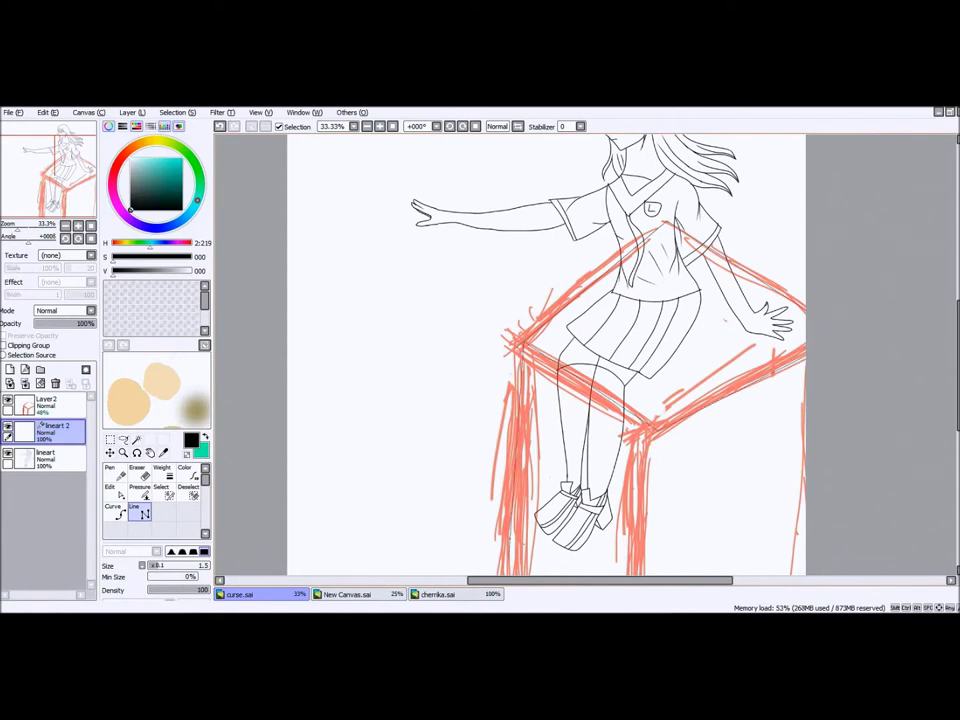
Step: Trace the edges of the box seat over the red sketch with straight black lines
scroll(546, 354, "down", 3)
scroll(546, 345, "up", 2)
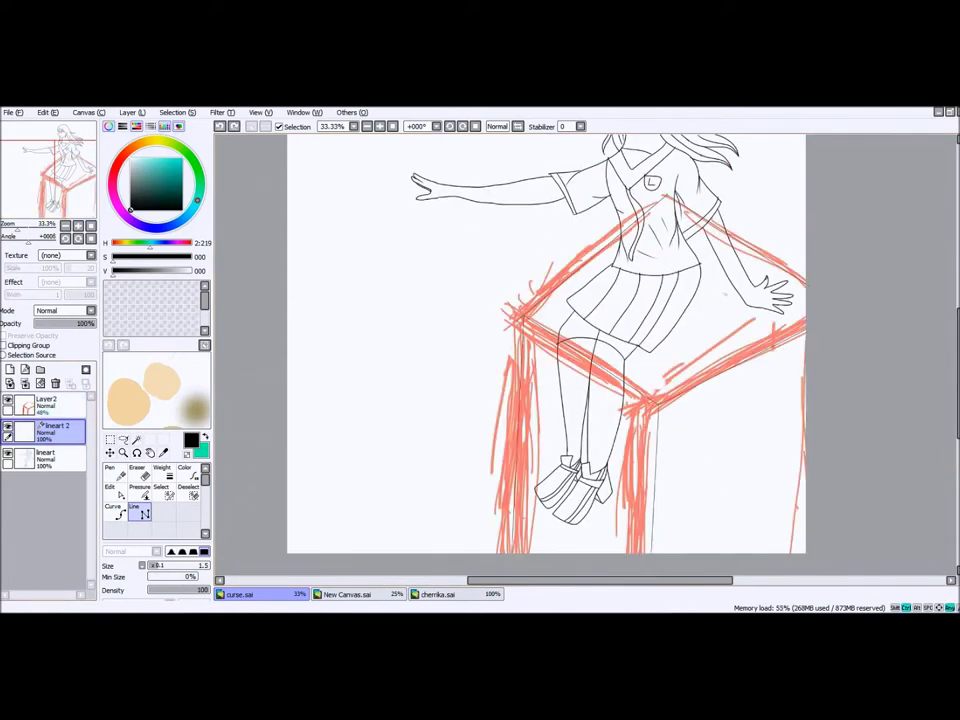
scroll(546, 345, "up", 3)
scroll(546, 345, "down", 2)
scroll(546, 345, "up", 2)
Step: Erase the box lines on lineart 2 where they cross the girl's torso, arm and legs
key("e")
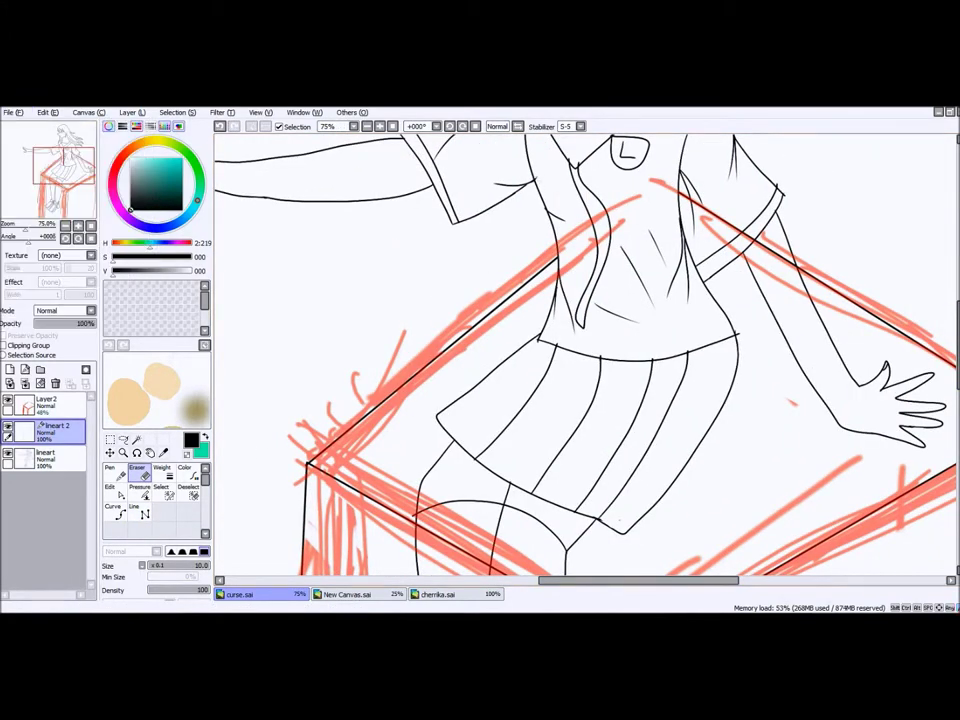
scroll(585, 355, "down", 3)
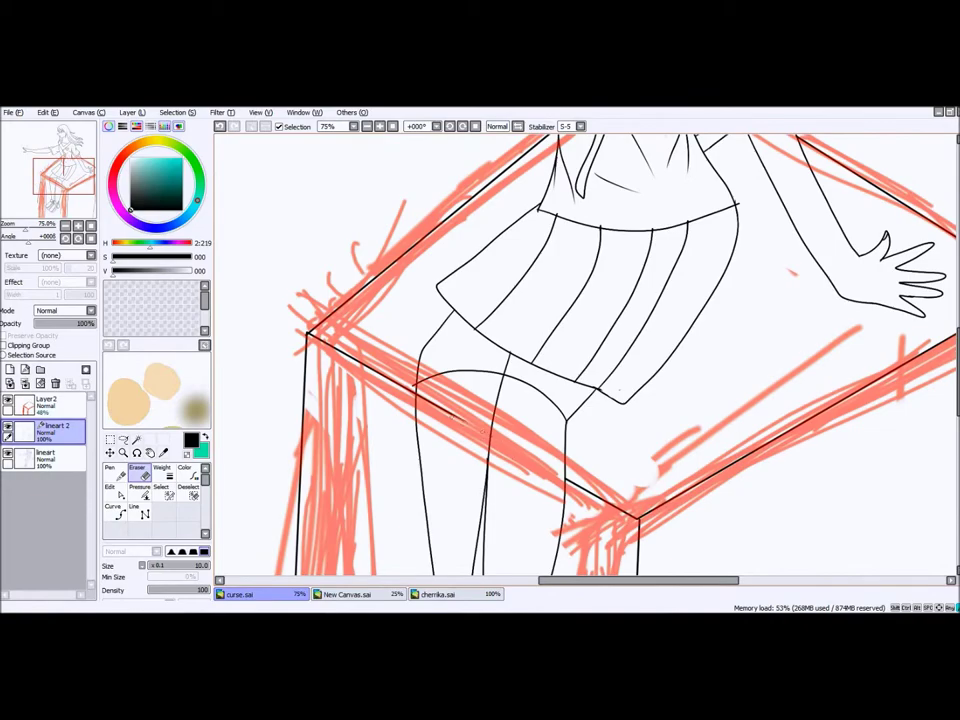
key("h")
scroll(585, 355, "down", 5)
key("h")
scroll(585, 355, "up", 8)
Step: Clean up stray line ends around the shirt, sleeves and skirt with the Eraser on the lineart layer
left_click(45, 457)
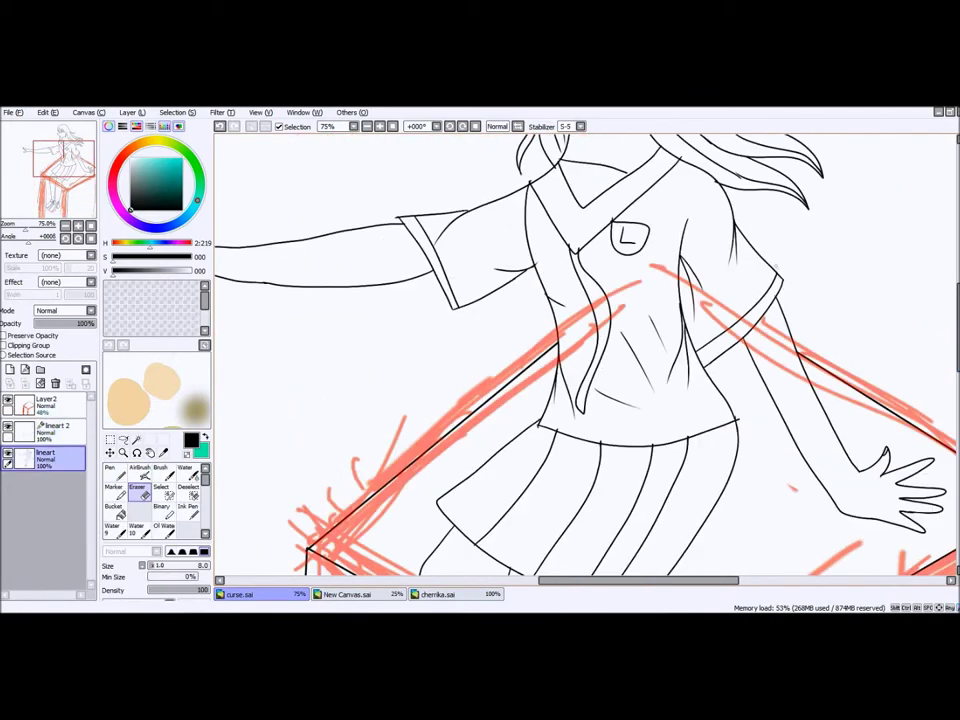
scroll(585, 355, "down", 7)
scroll(585, 355, "up", 13)
scroll(585, 355, "down", 5)
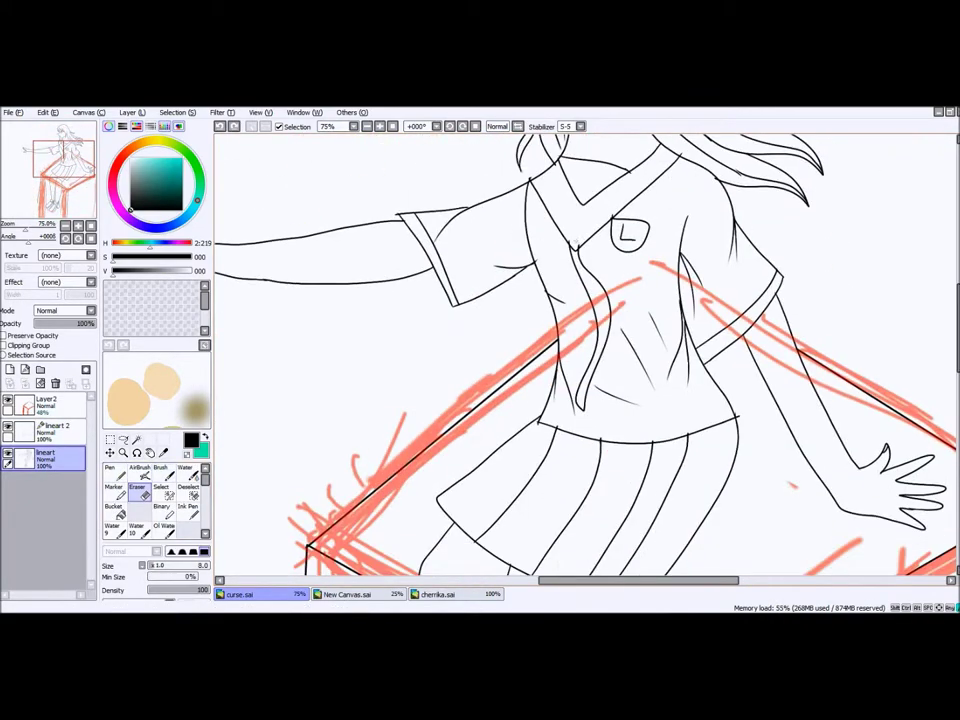
scroll(628, 337, "up", 2)
scroll(585, 355, "down", 2)
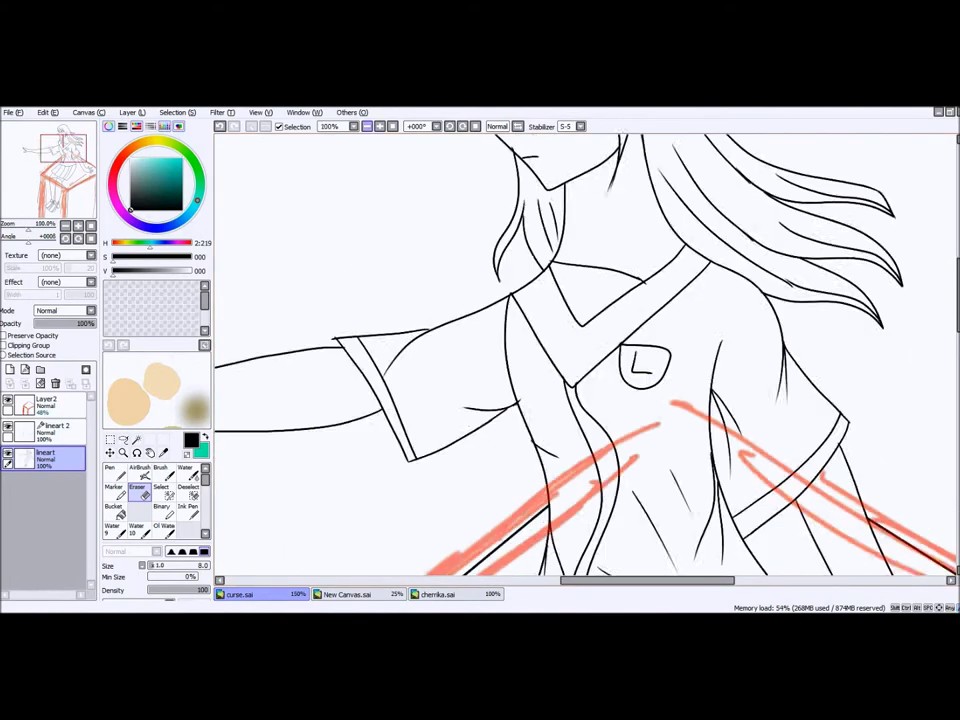
Step: Erase the hair line hanging over the cheek on the lineart layer and redraw the strand sweeping back toward the ear
scroll(585, 355, "down", 6)
scroll(585, 355, "up", 7)
left_click(50, 430)
scroll(585, 355, "up", 2)
left_click(45, 458)
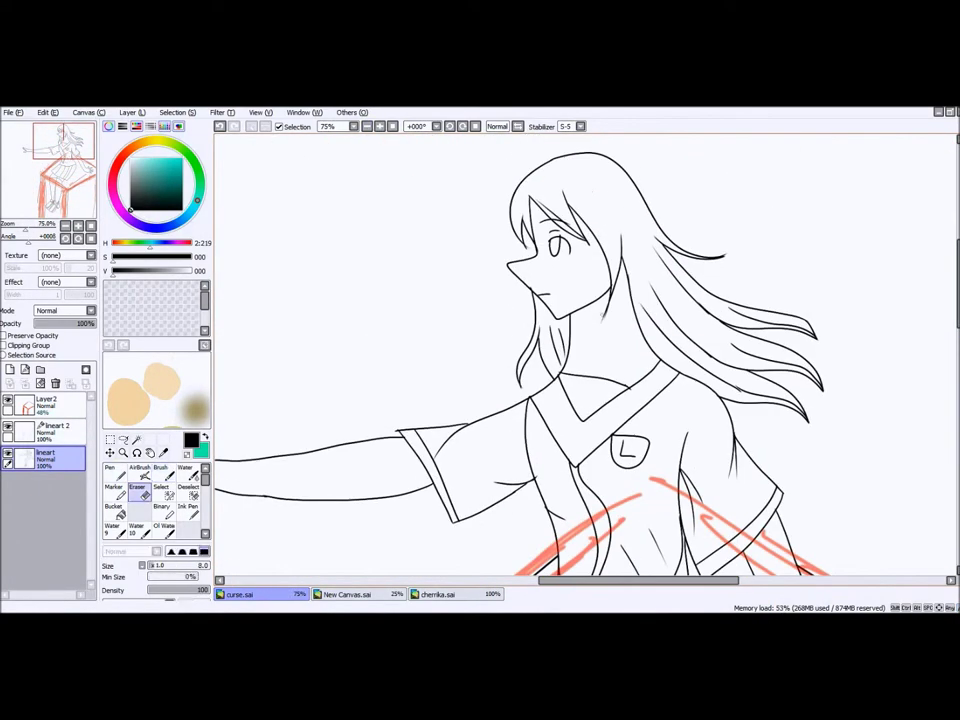
key("b")
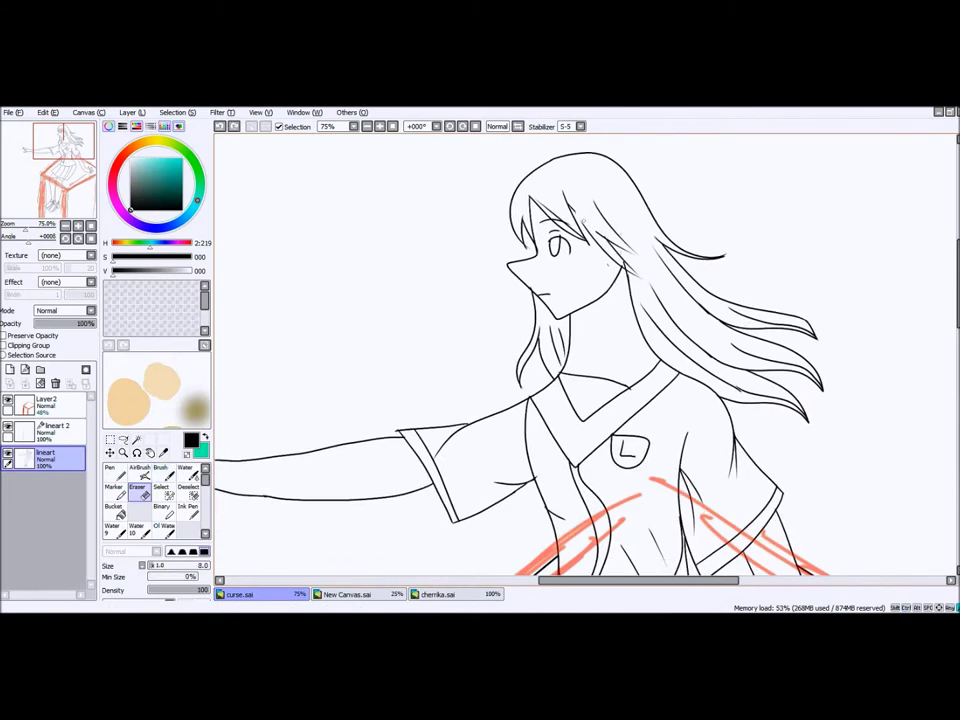
Step: Remove the red box sketch layer Layer2 so only lineart 2 and lineart remain
scroll(585, 355, "down", 4)
left_click(45, 425)
left_click(45, 430)
scroll(500, 355, "up", 2)
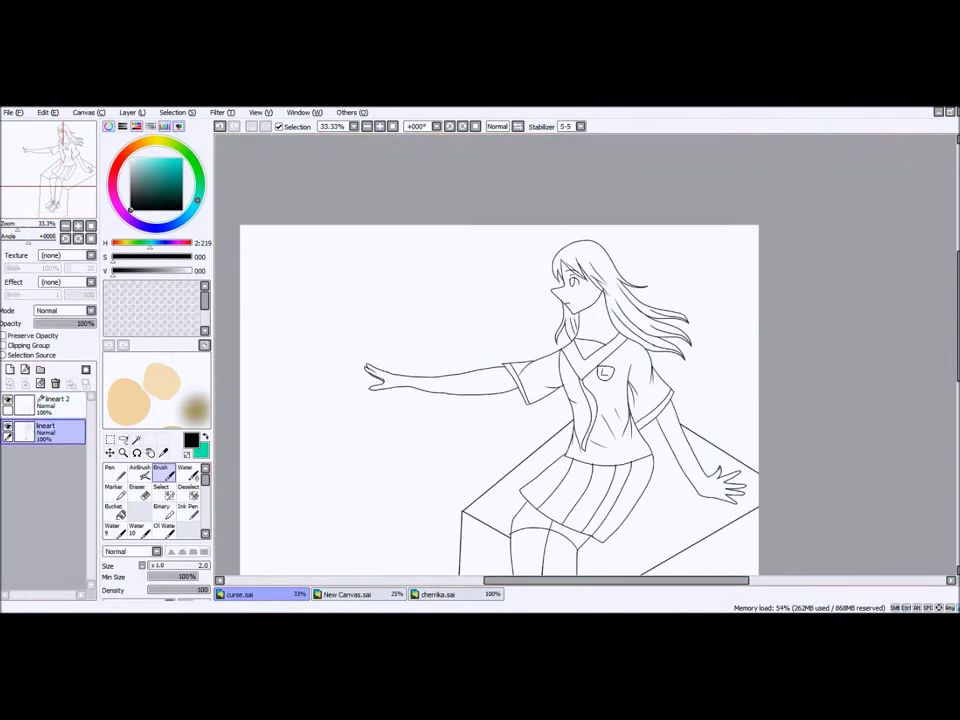
Step: Add a new layer named hair below the lineart layer
scroll(500, 355, "down", 3)
scroll(590, 350, "up", 3)
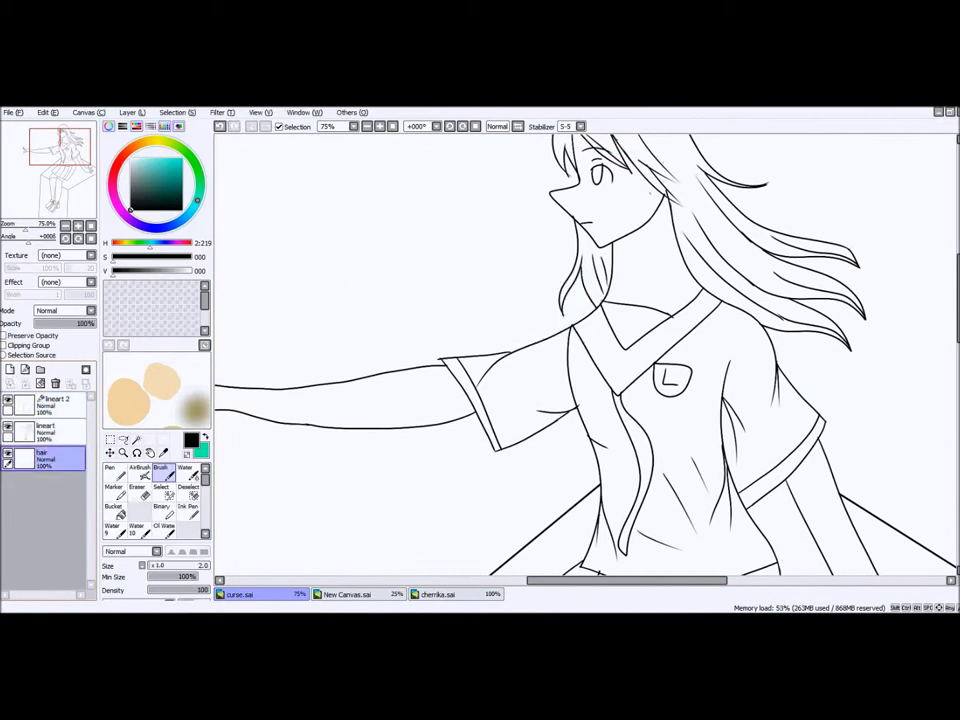
key("Return")
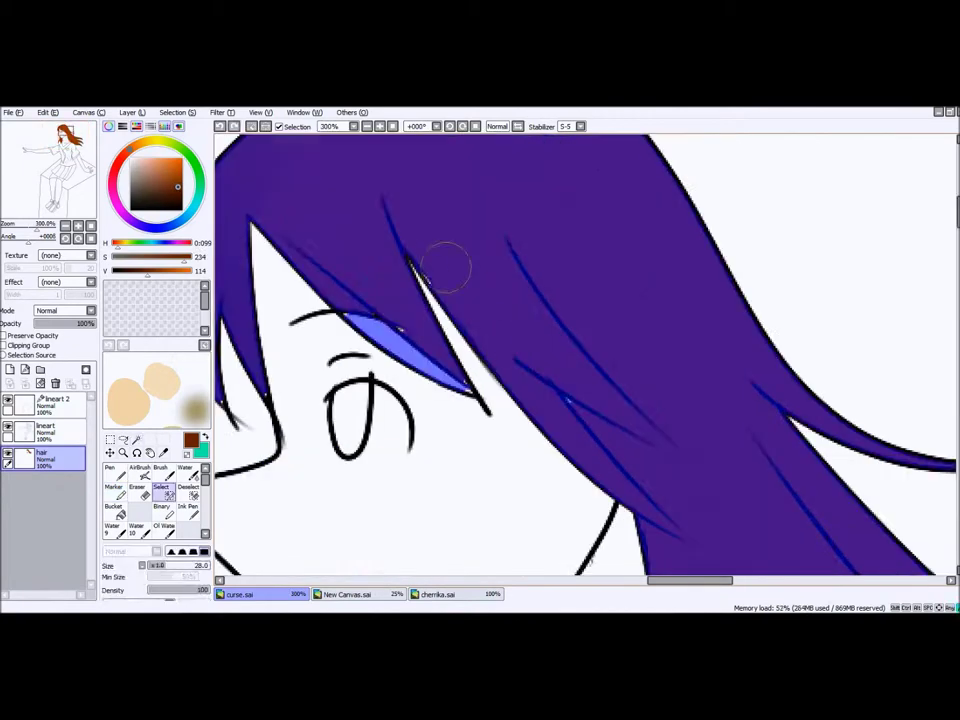
Step: Touch up the hair selection around the fringe and strand tips, and fill the missed gaps with brown
scroll(585, 355, "down", 3)
scroll(585, 355, "up", 3)
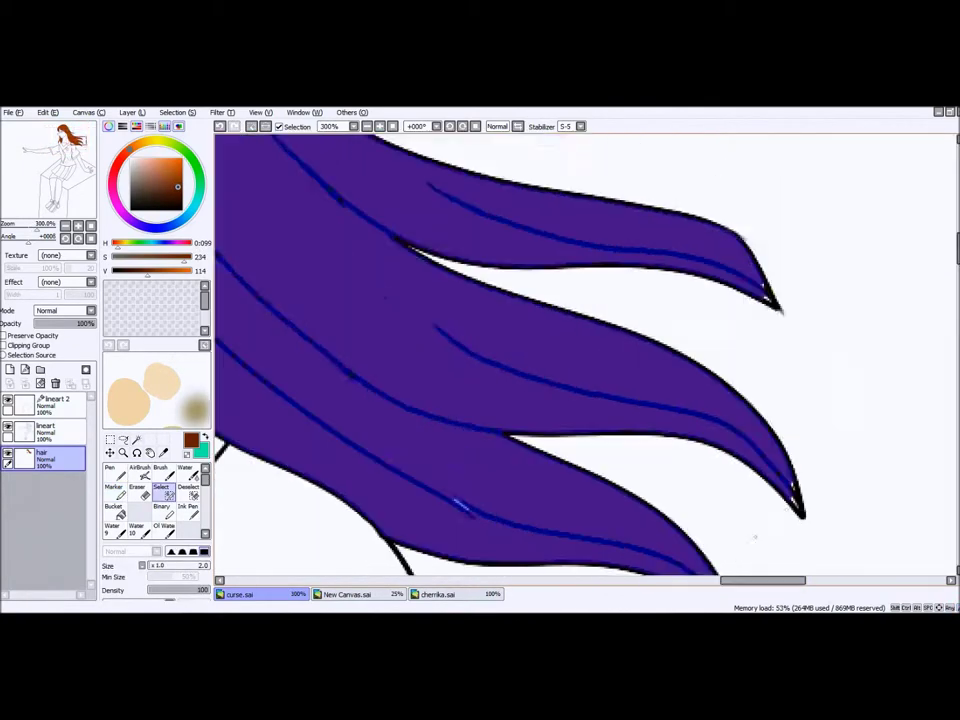
left_click(114, 509)
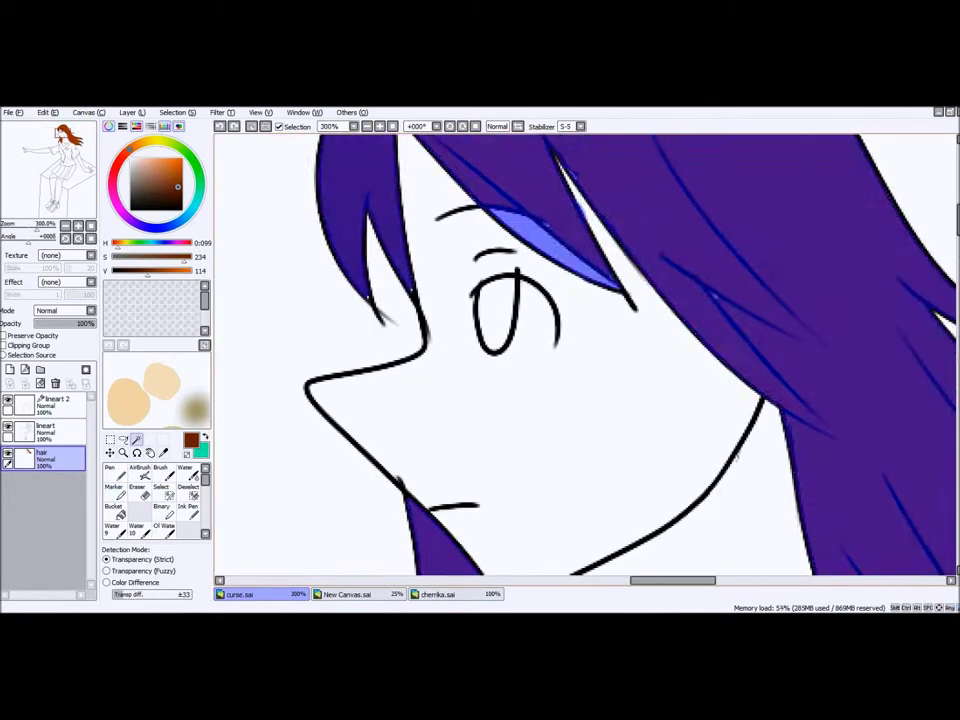
left_click(707, 214)
Step: Shade the hair edges and strand tips in dark brown with the Marker at size 16, and soften the shading with Blur
scroll(585, 355, "down", 2)
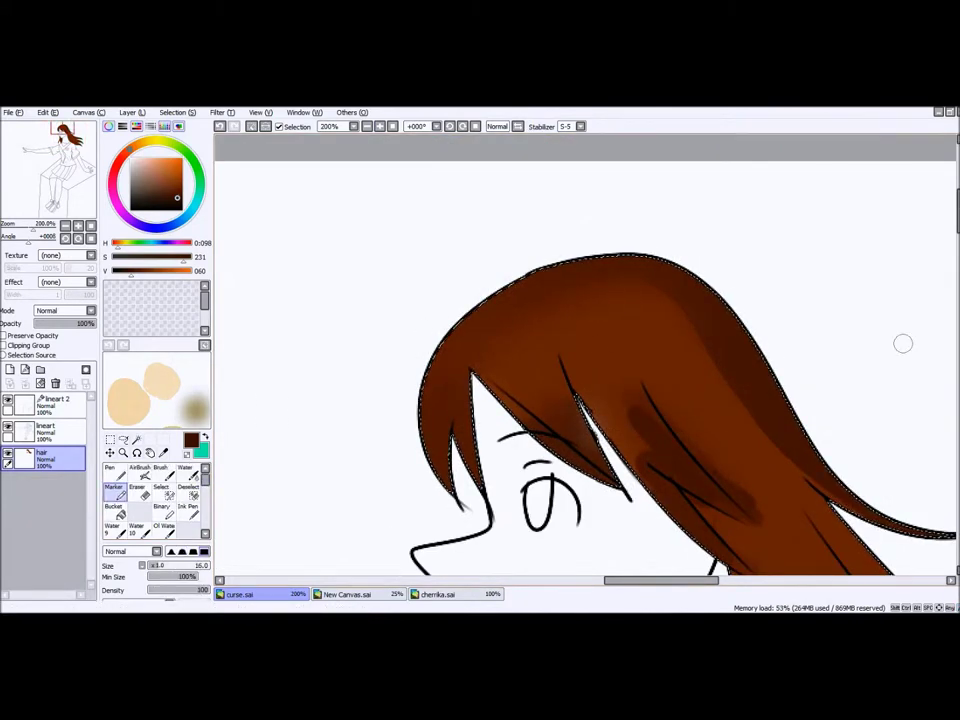
scroll(850, 340, "down", 2)
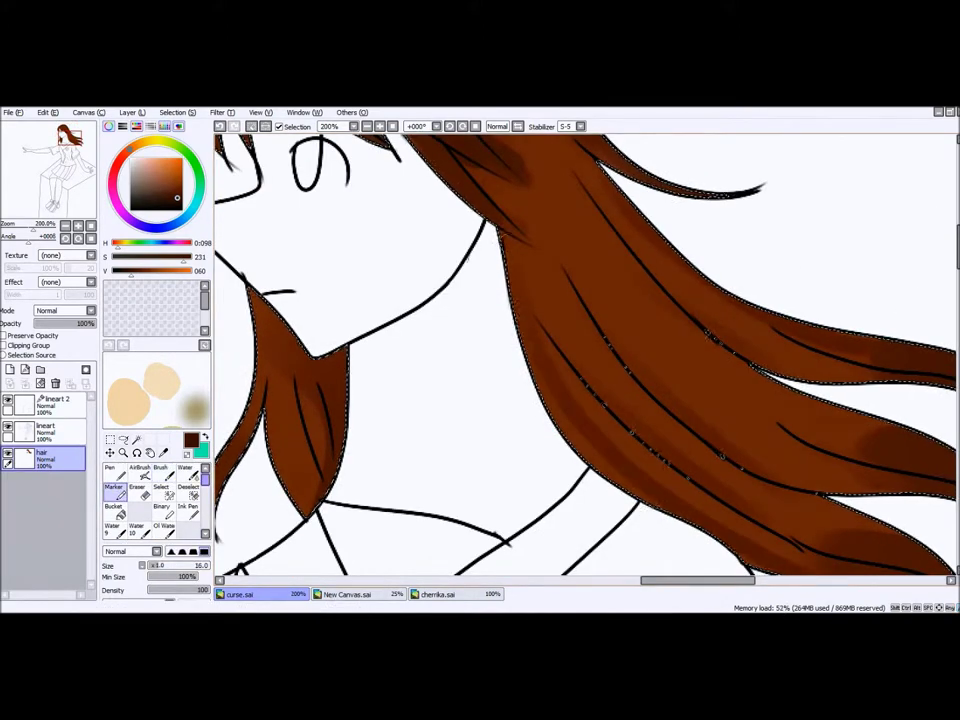
left_click(186, 510)
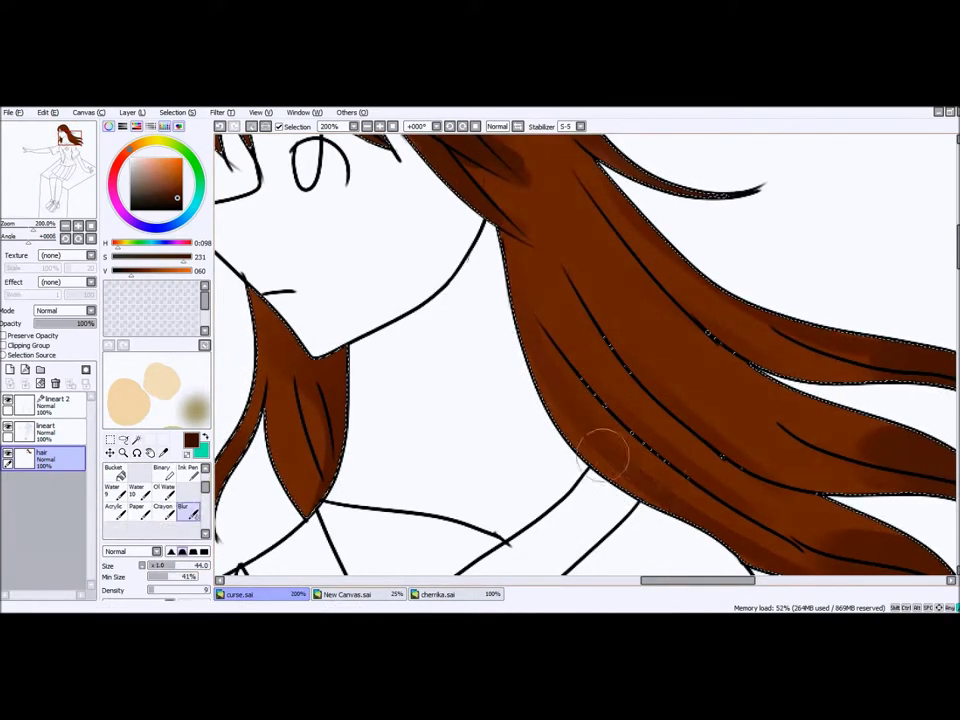
scroll(790, 470, "down", 5)
scroll(785, 450, "right", 5)
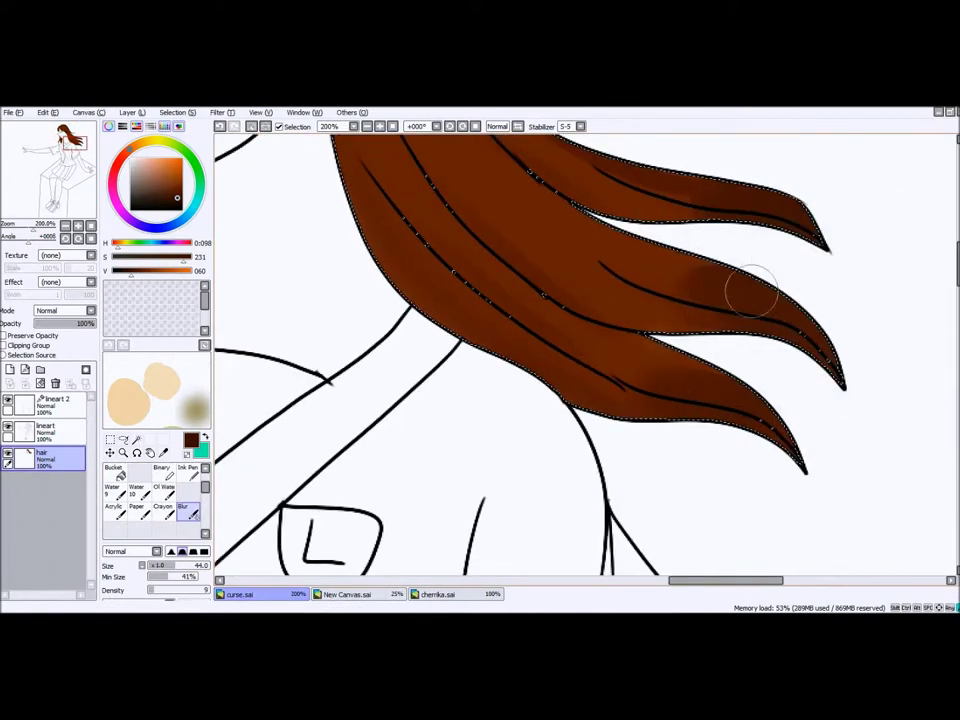
scroll(600, 343, "up", 4)
scroll(606, 493, "left", 5)
scroll(606, 493, "down", 3)
scroll(695, 428, "up", 5)
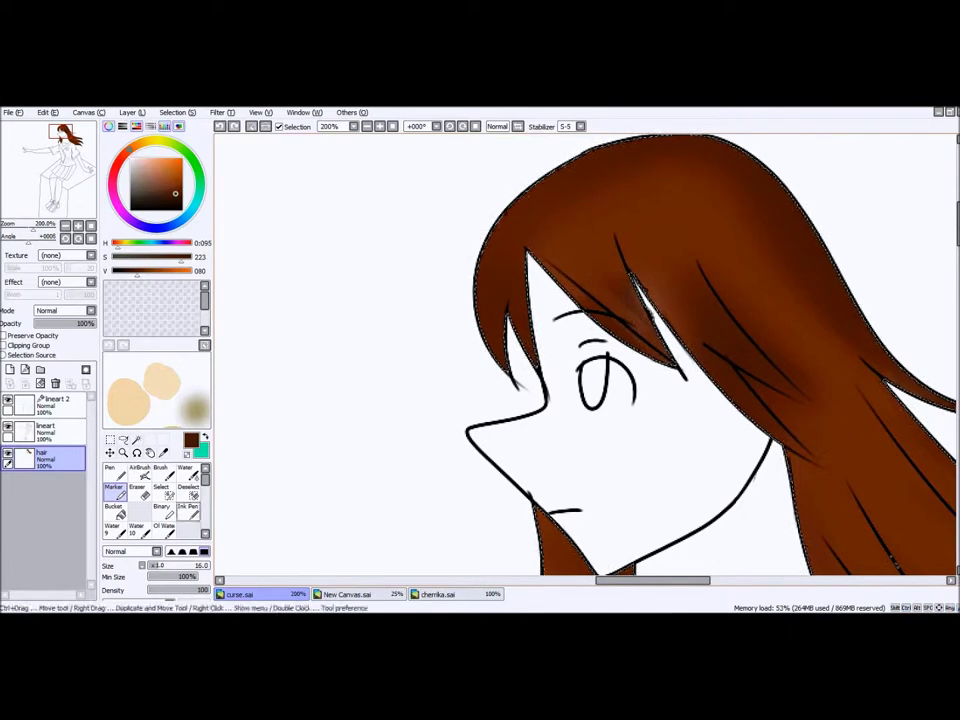
Step: Airbrush brown shading at size 18 over the fringe, side locks and flowing strands of the hair
scroll(155, 500, "up", 1)
scroll(655, 368, "down", 3)
scroll(550, 380, "down", 2)
scroll(445, 393, "up", 3)
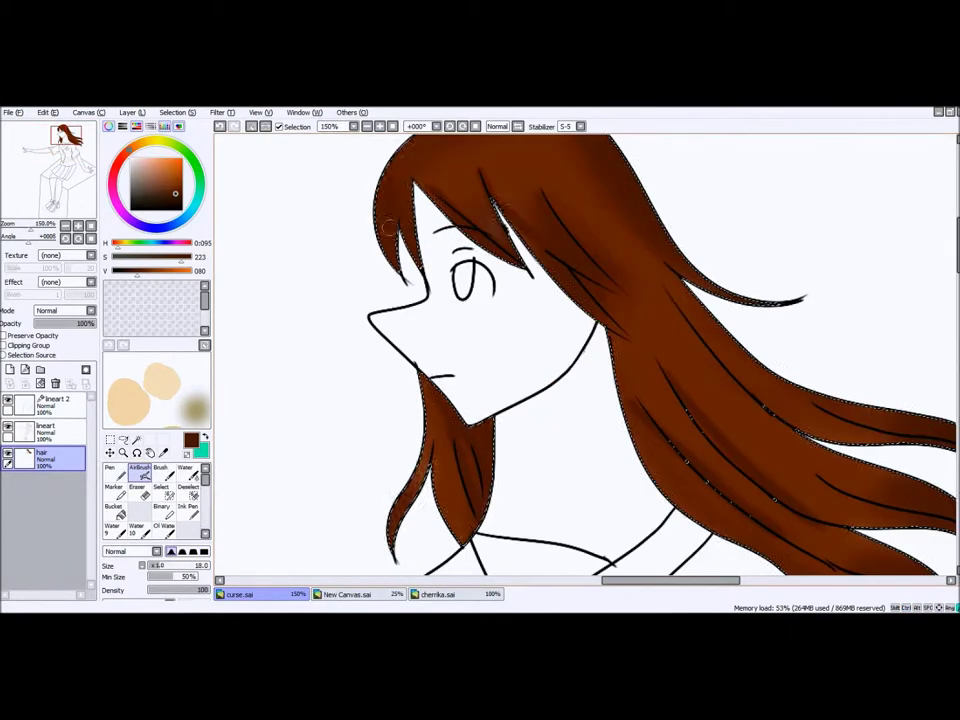
scroll(444, 395, "up", 3)
scroll(630, 360, "down", 4)
scroll(155, 500, "down", 3)
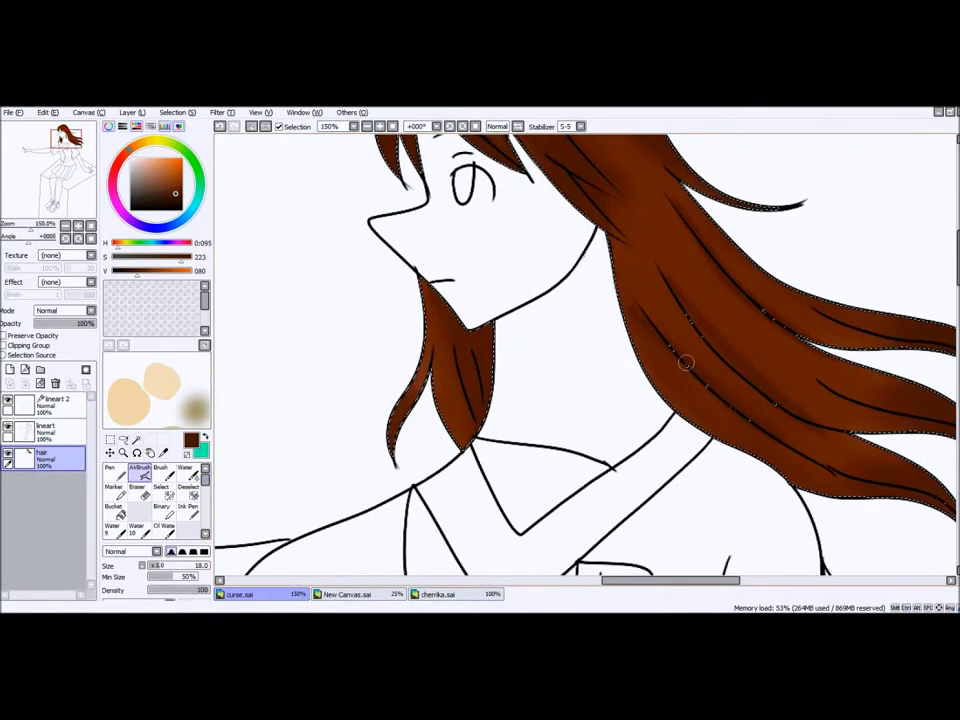
scroll(676, 226, "down", 2)
scroll(450, 260, "up", 3)
Step: Clear the selection around the shaded hair
left_click(137, 440)
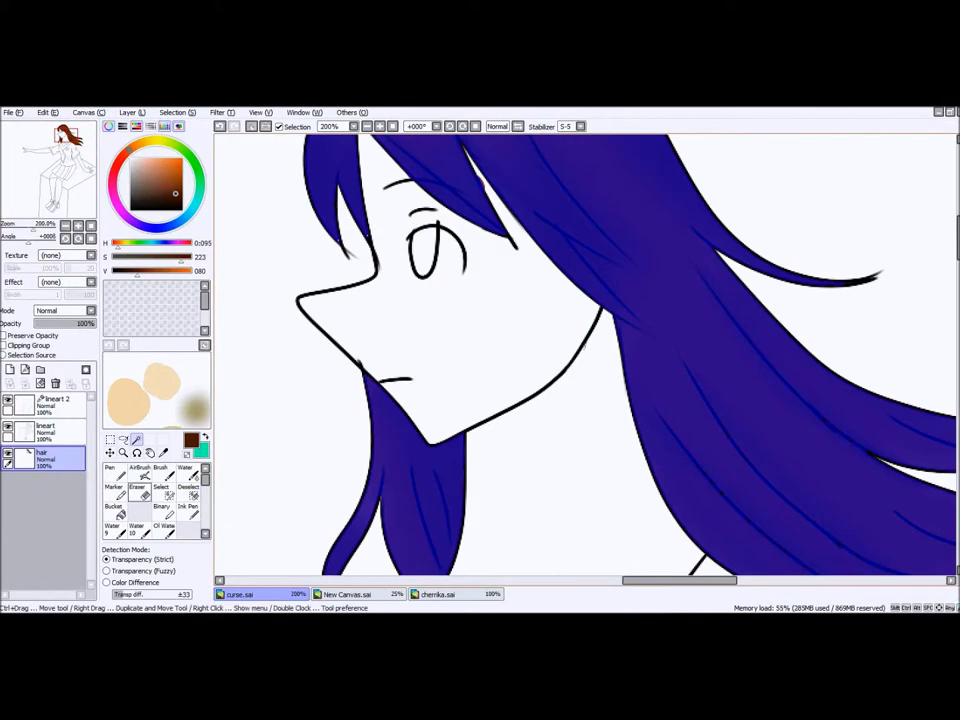
left_click(113, 487)
scroll(560, 350, "down", 2)
left_click(188, 490)
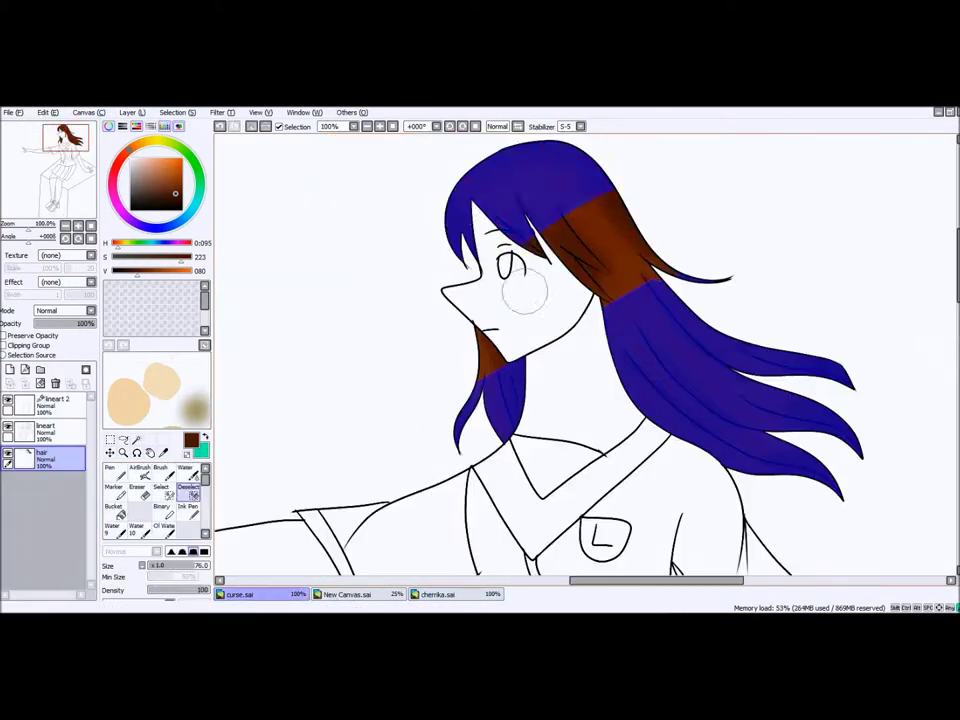
key("ctrl+d")
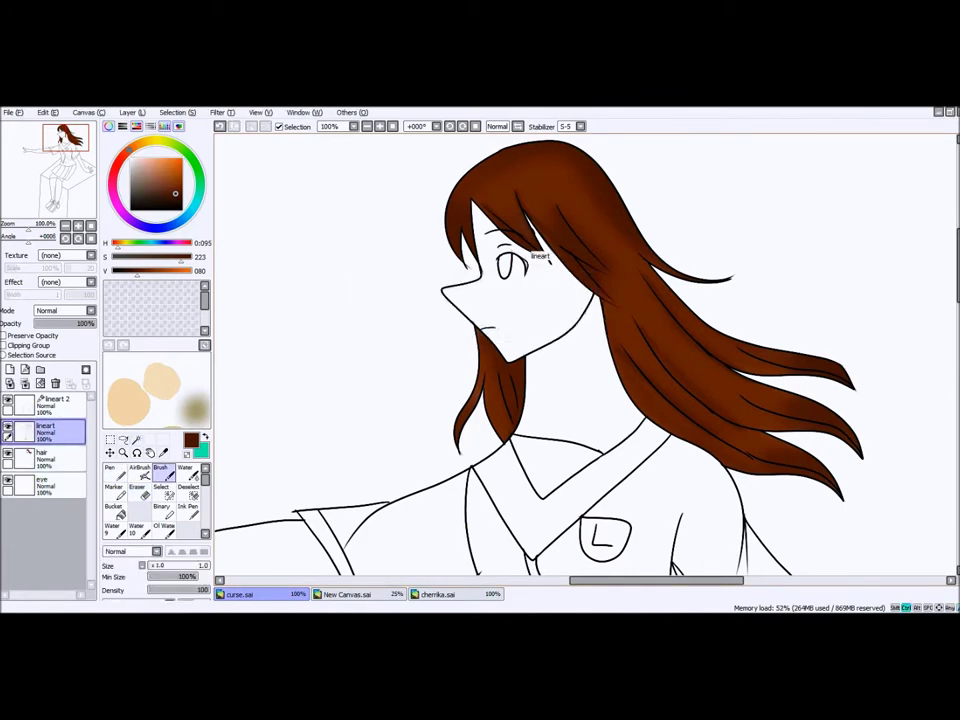
Step: Color the iris green on the eye layer below the hair, and airbrush its upper part black at size 18
key("bracketright")
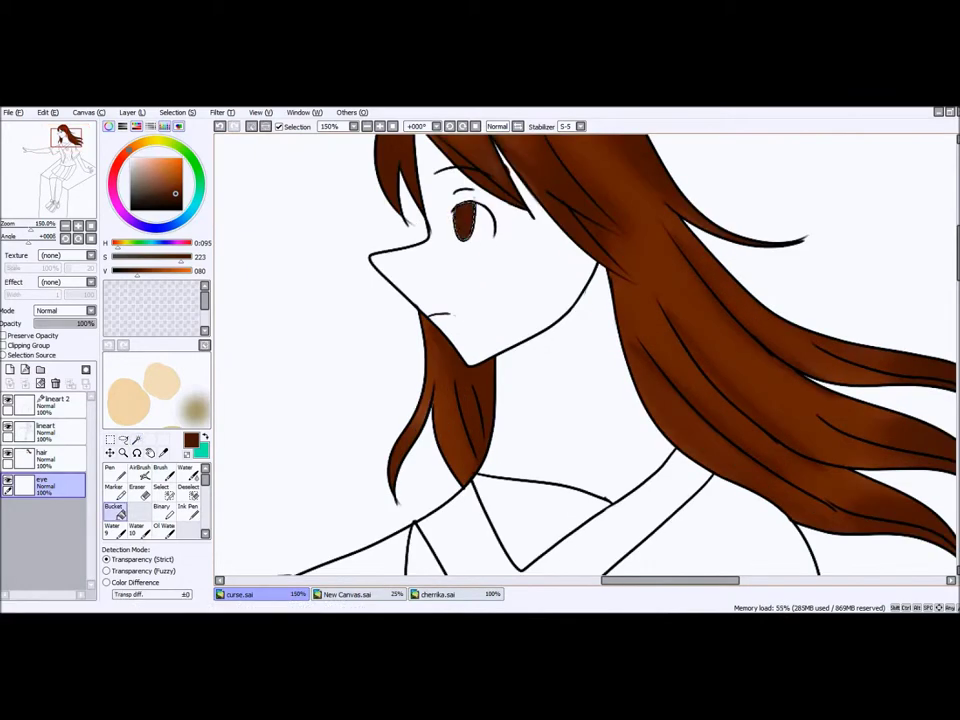
key("n")
left_click_drag(460, 212, 466, 232)
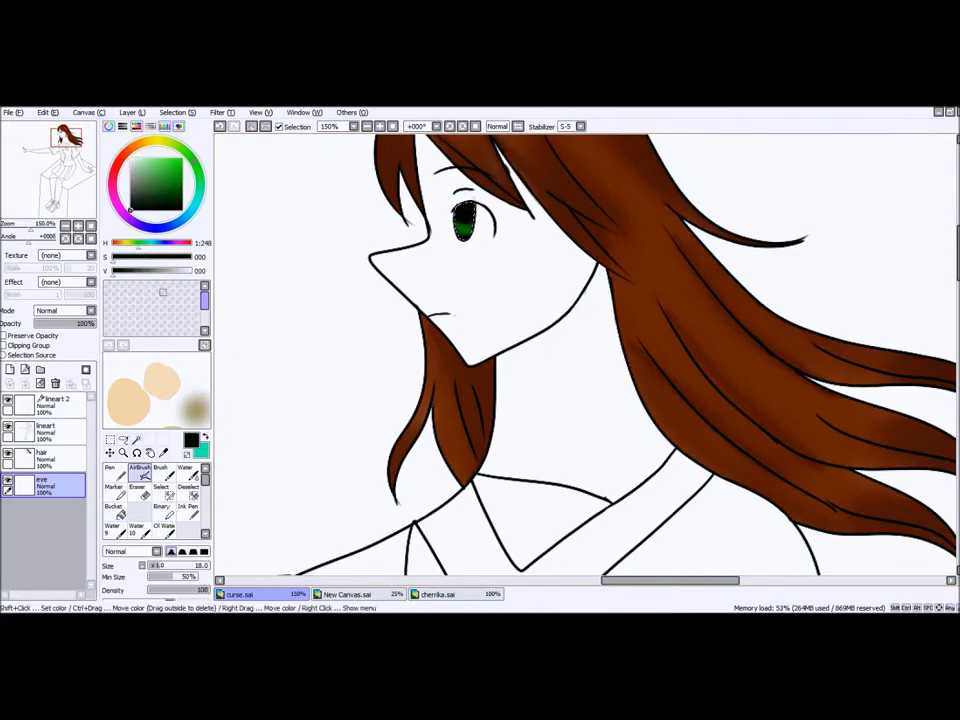
key("w")
key("ctrl+plus")
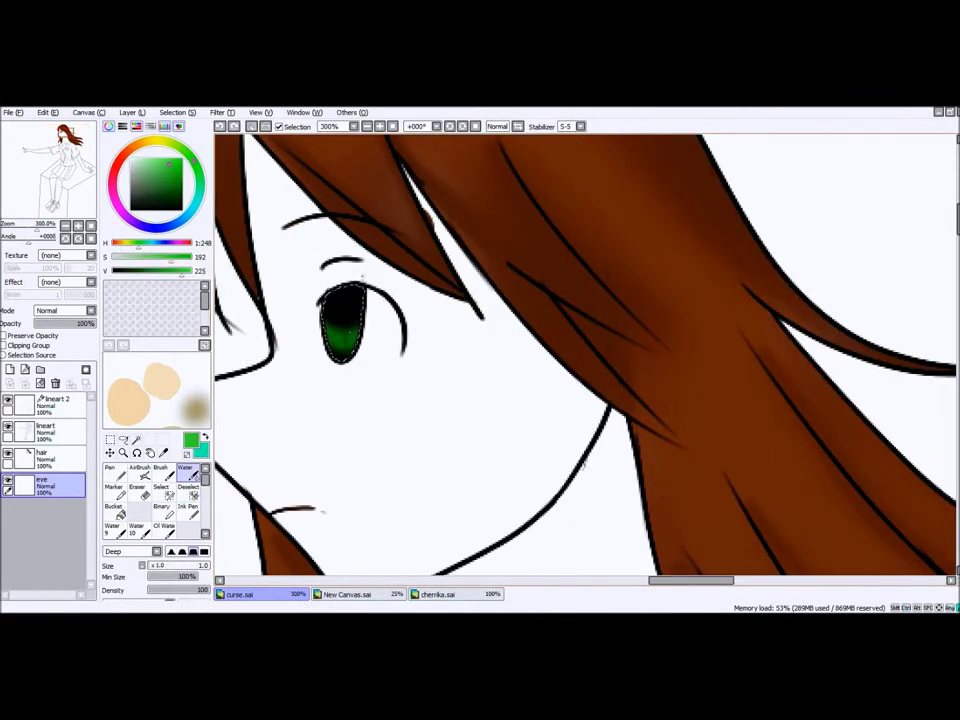
Step: Add light green streaks and a white highlight to the iris, and soften the eye with Blur at size 44
key("m")
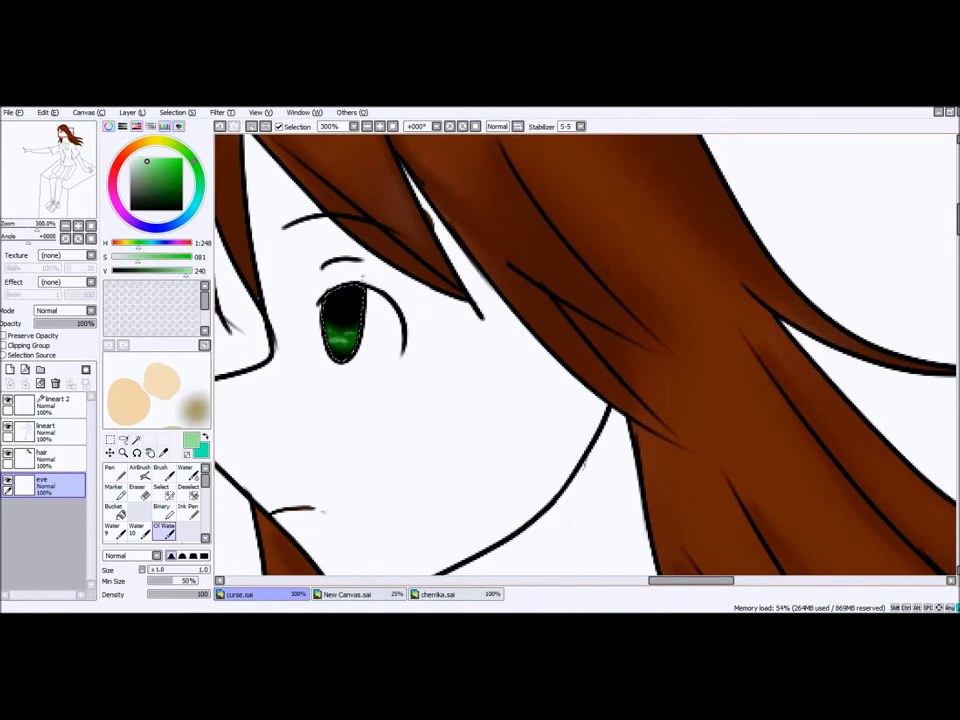
key("e")
left_click_drag(333, 292, 346, 300)
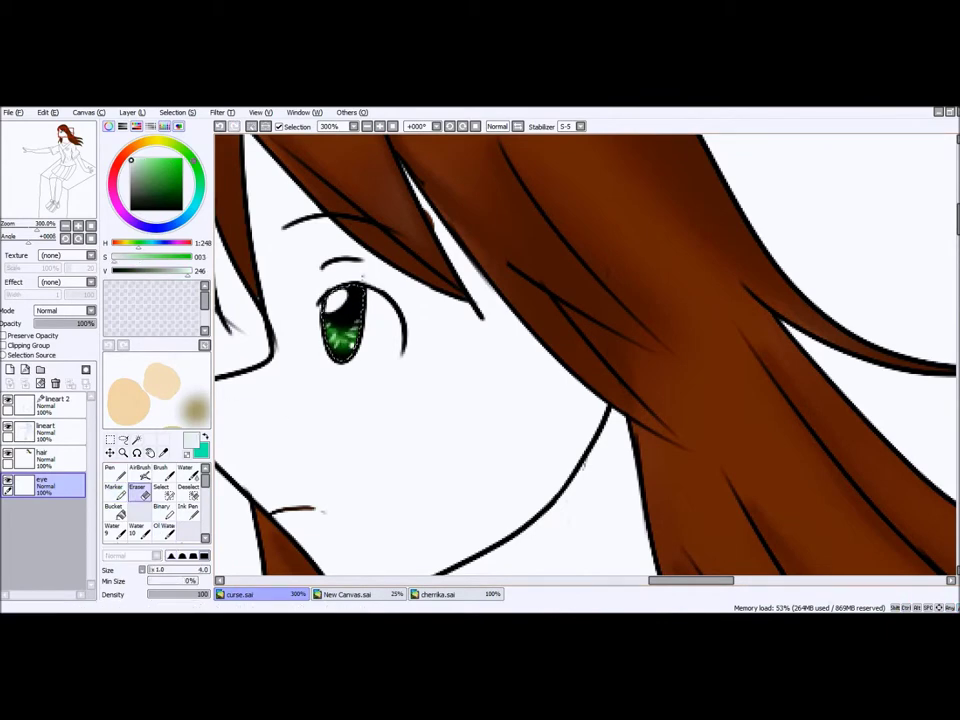
key("ctrl+z")
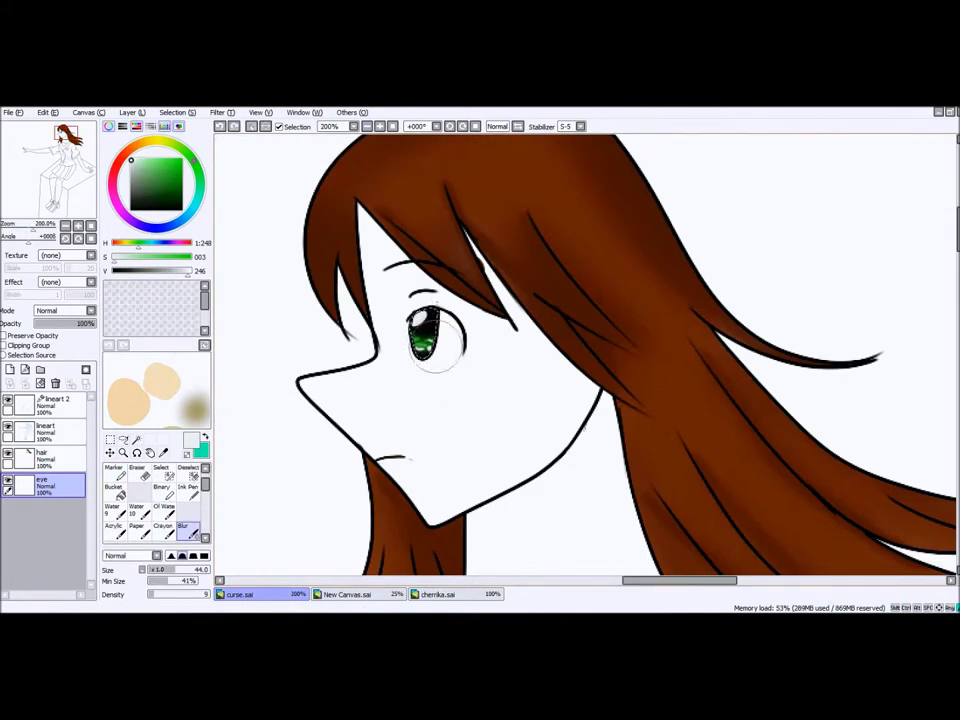
scroll(274, 402, "down", 2)
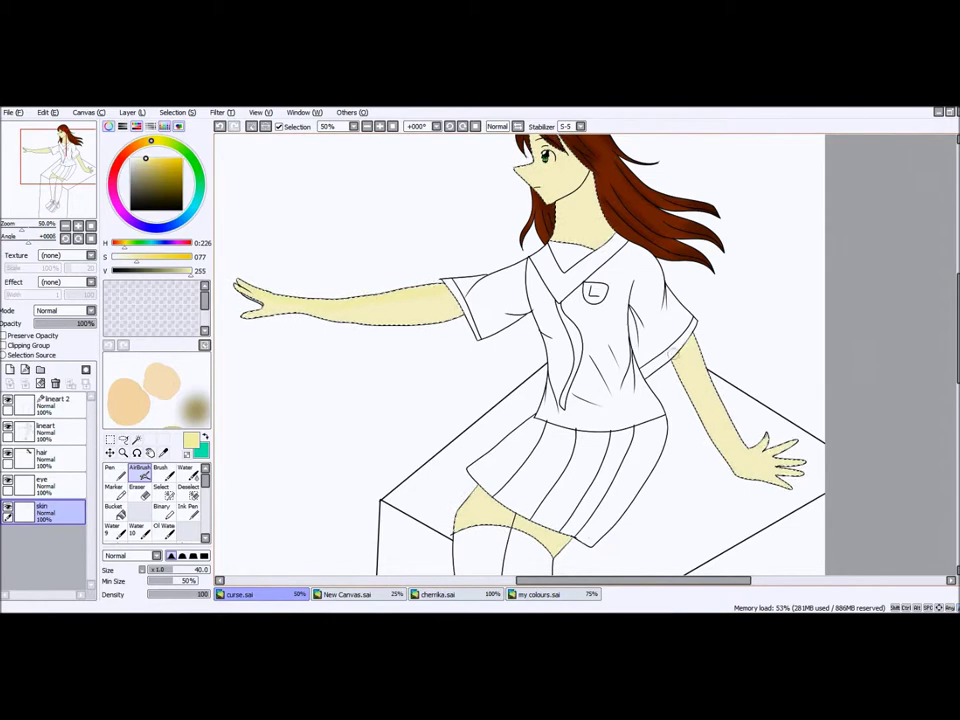
Step: Shade the edges of the face, neck, arms and thighs in darker yellow on the skin layer
scroll(321, 146, "up", 2)
scroll(387, 460, "up", 1)
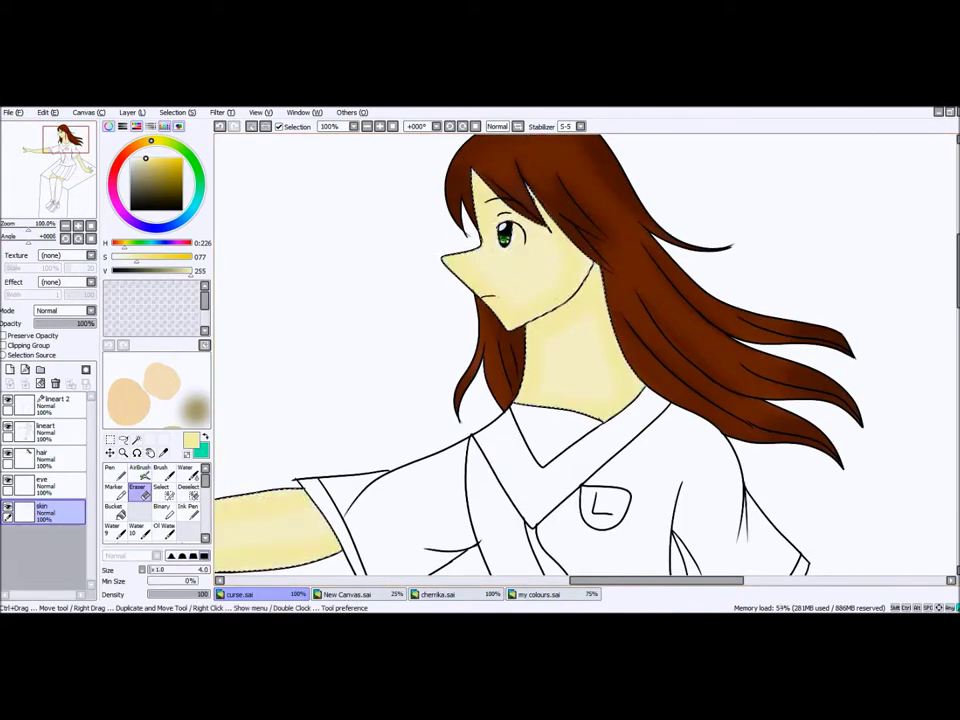
scroll(387, 460, "up", 1)
mouse_move(65, 140)
left_mouse_down()
mouse_move(76, 170)
mouse_move(62, 185)
mouse_move(58, 150)
mouse_move(50, 152)
mouse_move(62, 140)
left_mouse_up()
scroll(76, 170, "down", 1)
left_click_drag(813, 338, 621, 392)
Step: Soften the skin shading on the thighs and the resting arm with Blur at size 44
left_click(187, 528)
scroll(627, 218, "up", 2)
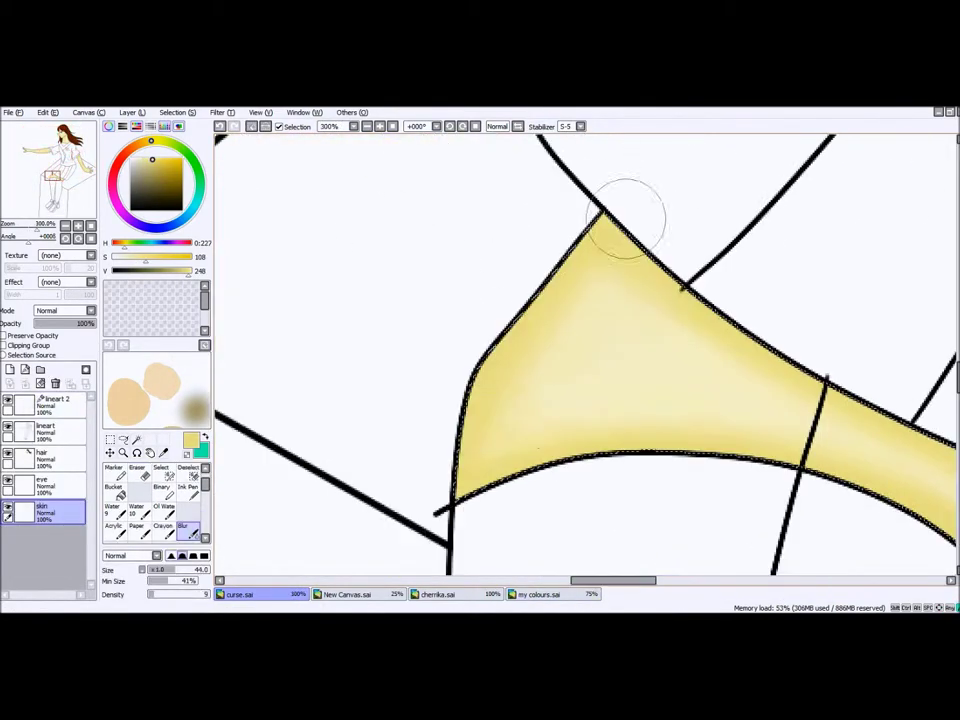
left_click_drag(583, 312, 634, 257)
scroll(634, 257, "down", 4)
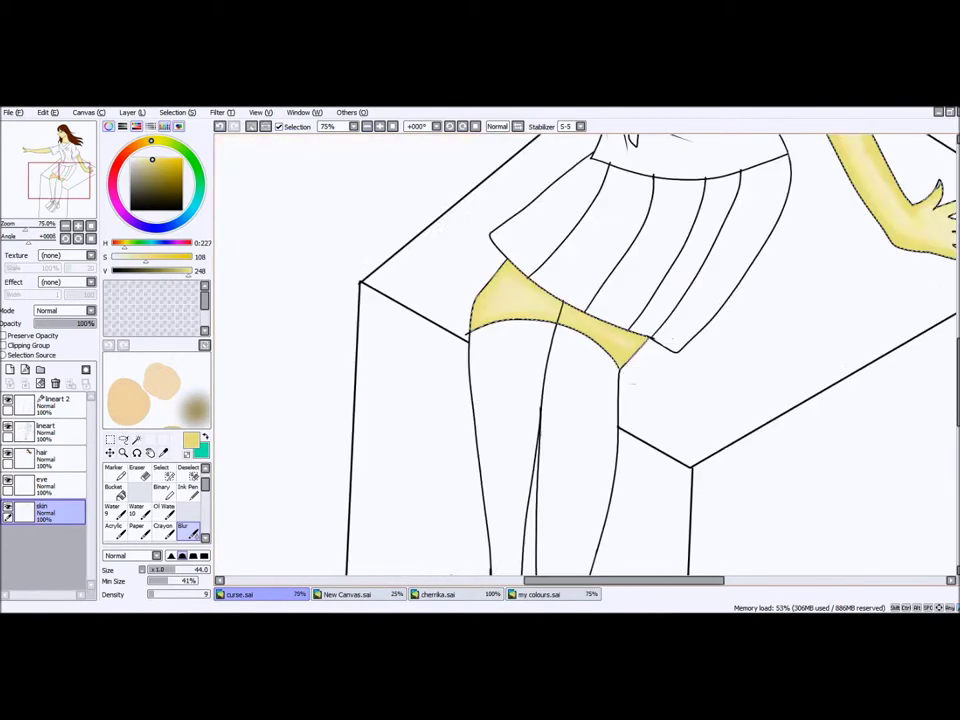
scroll(769, 202, "up", 2)
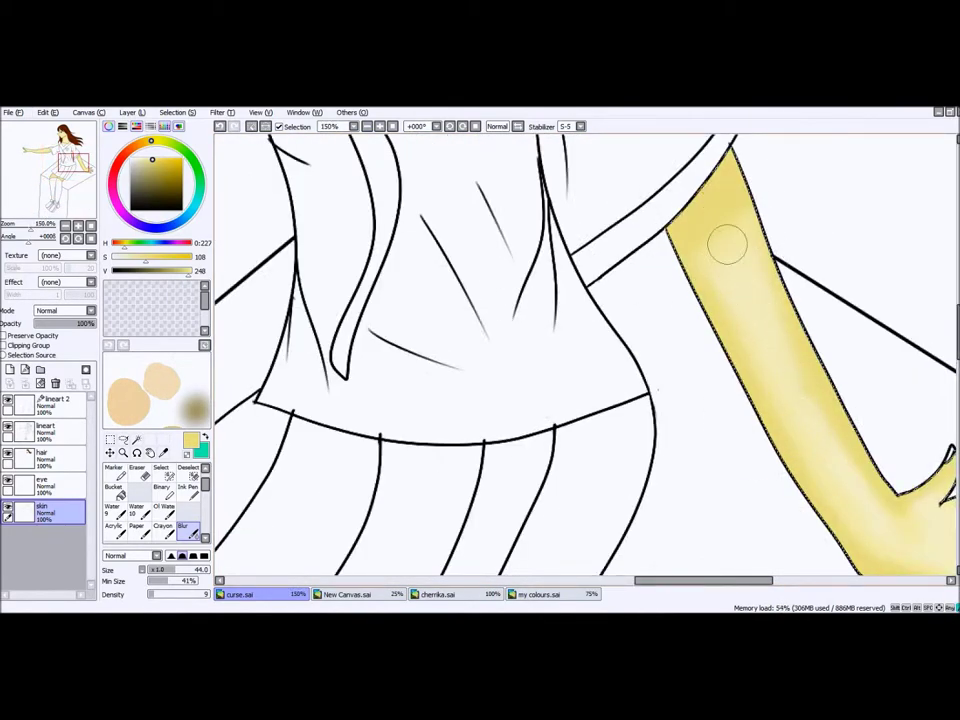
left_click_drag(727, 244, 655, 237)
left_click_drag(900, 375, 900, 548)
Step: Remove the outstretched arm from the skin selection with Deselect at size 76, and sample a skin tone from my colours.sai
left_click(188, 469)
scroll(600, 350, "down", 3)
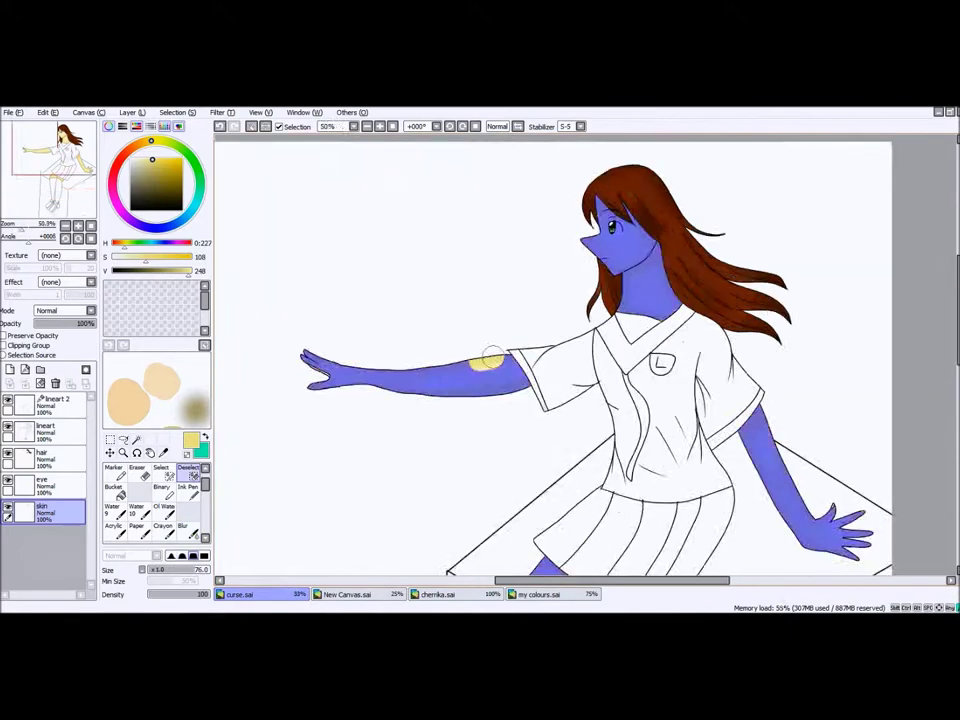
scroll(285, 362, "up", 4)
left_click(540, 594)
left_click_drag(617, 574, 664, 574)
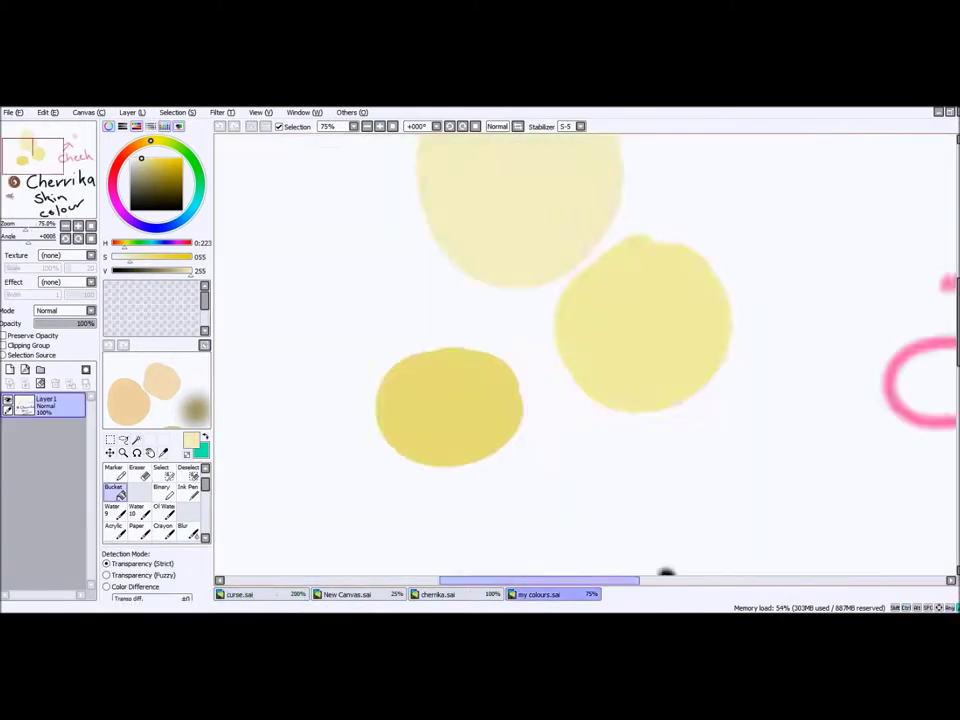
left_click(240, 594)
left_click(113, 468)
Step: Finish the skin layer's darker shading and clear the remaining selection over the face, neck and arm
scroll(585, 360, "down", 2)
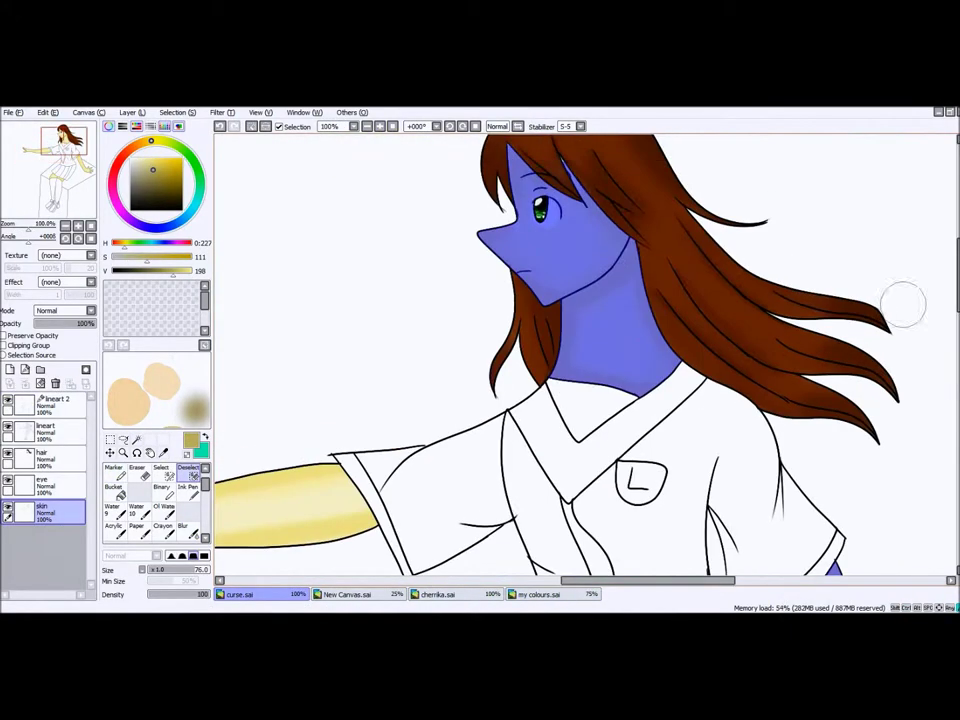
key("e")
left_click(43, 512)
scroll(585, 354, "up", 2)
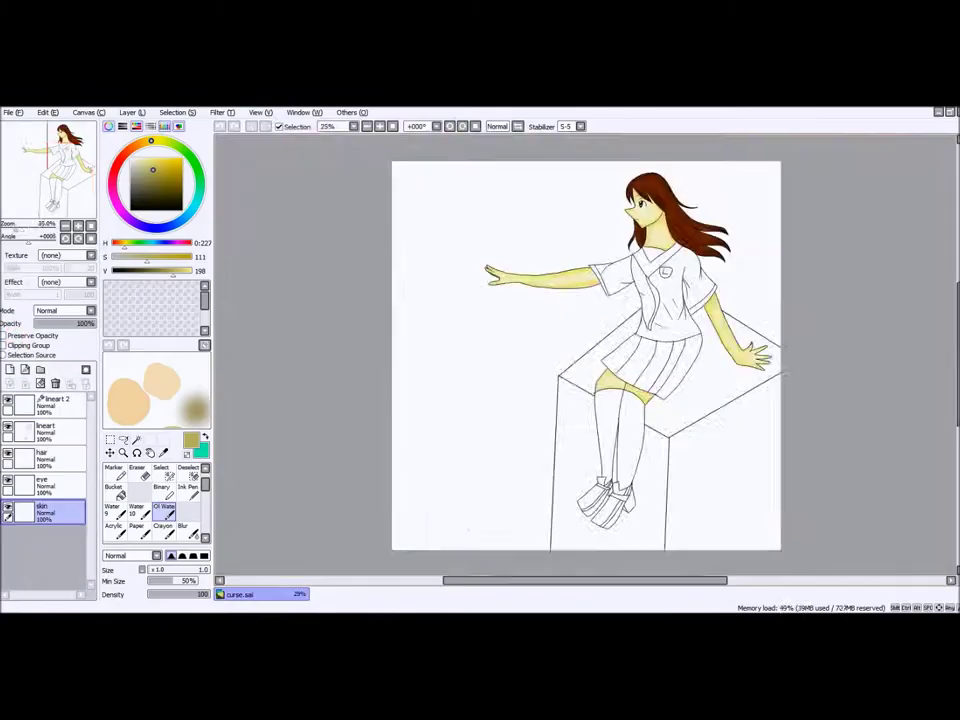
Step: Soften the shirt's dark folds with Blur at size 44, and fill and shade the L badge in the shirt's olive grey
scroll(585, 355, "up", 3)
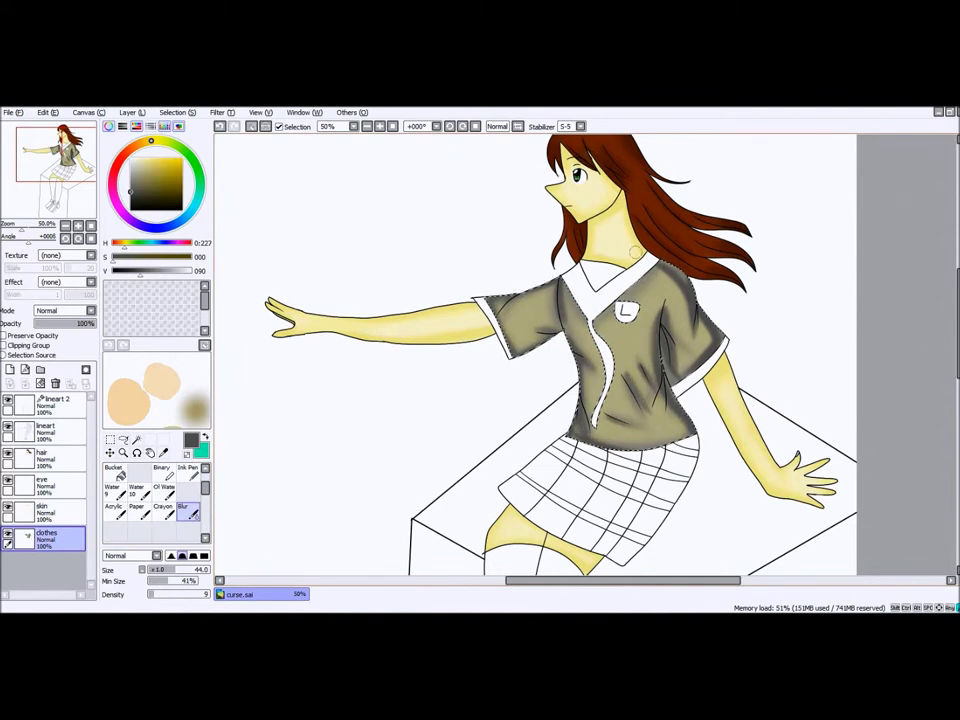
scroll(155, 490, "down", 1)
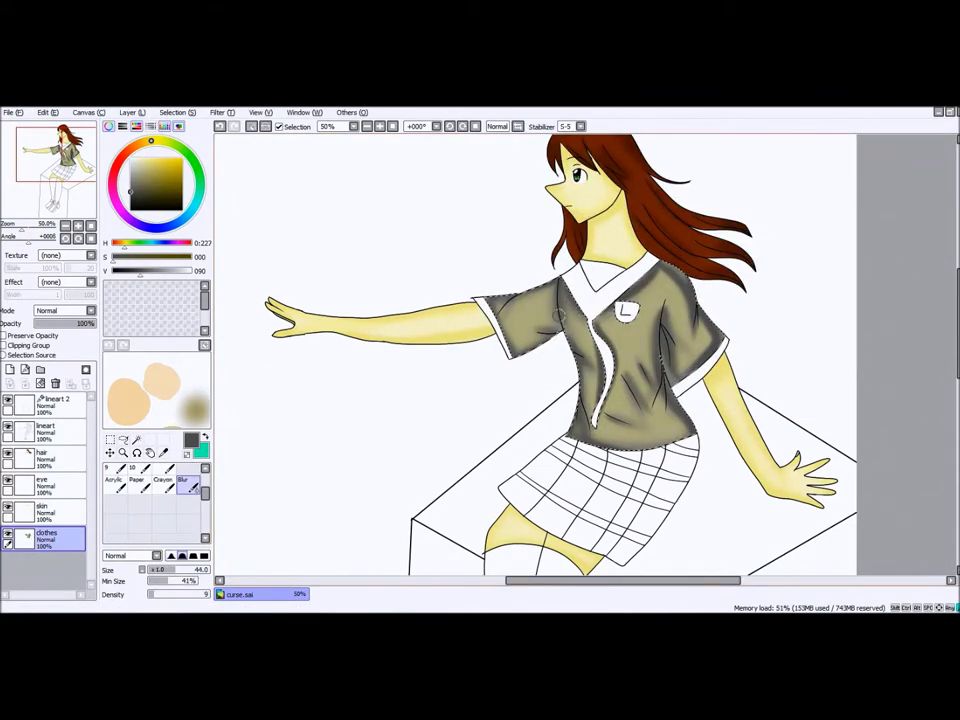
left_click(683, 300, "alt")
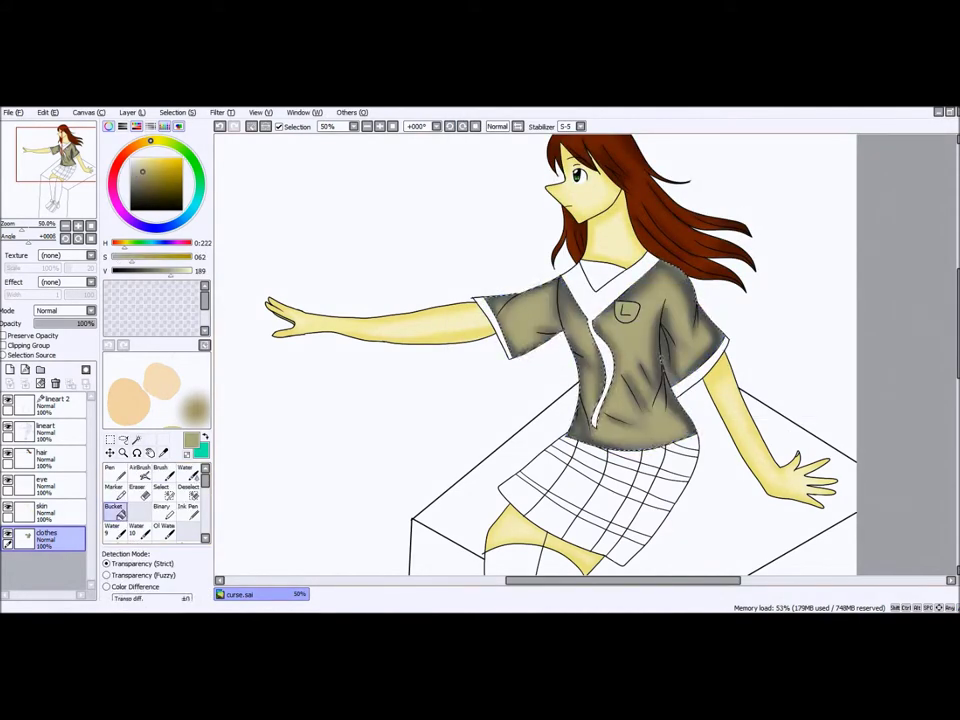
left_click(641, 310, "alt")
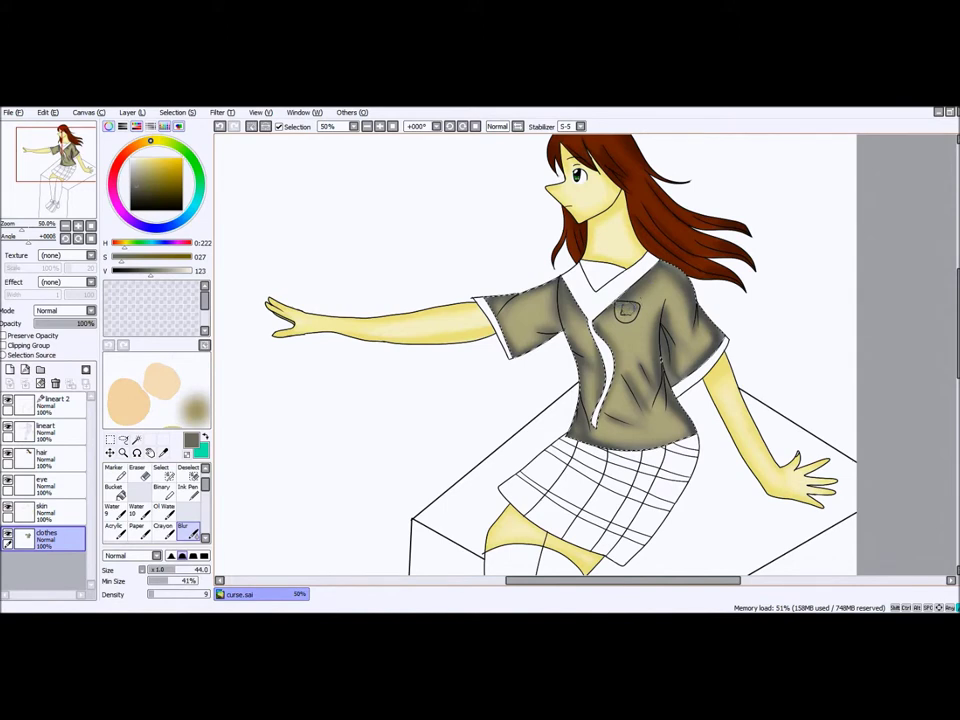
Step: Shade the white neckline inset and the sleeve cuffs in pale grey, and soften them with Blur at size 44
left_click(590, 270, "alt")
key("w")
key("ctrl+d")
left_click(590, 268)
key("n")
key("b")
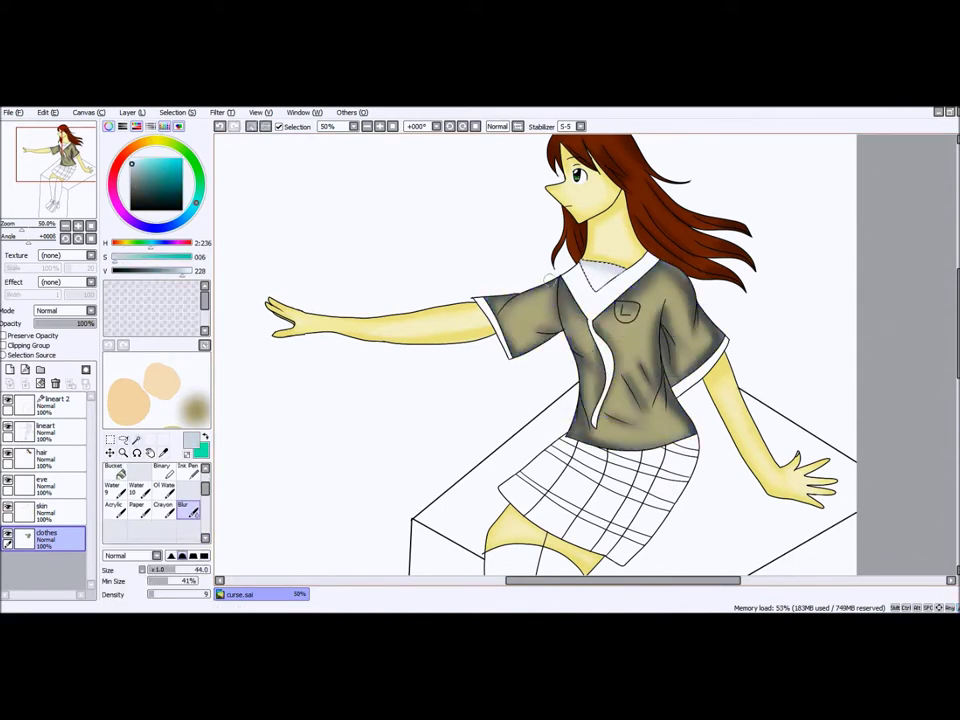
key("w")
key("b")
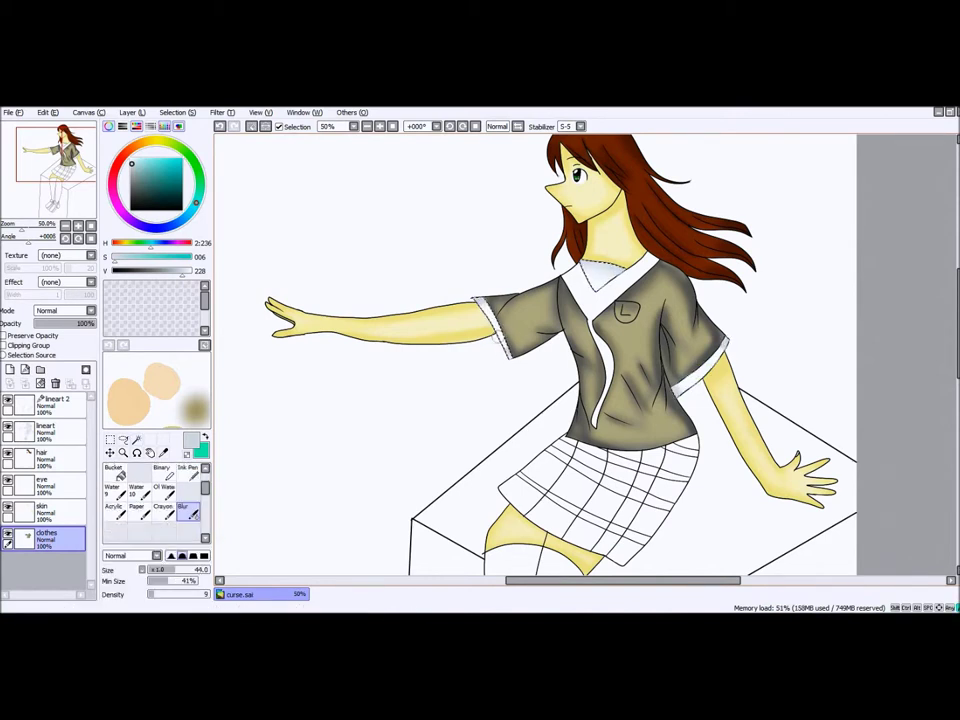
Step: Fill the collar and tie with light teal, airbrush darker teal edges at size 40, and soften them with Blur
scroll(725, 345, "down", 2)
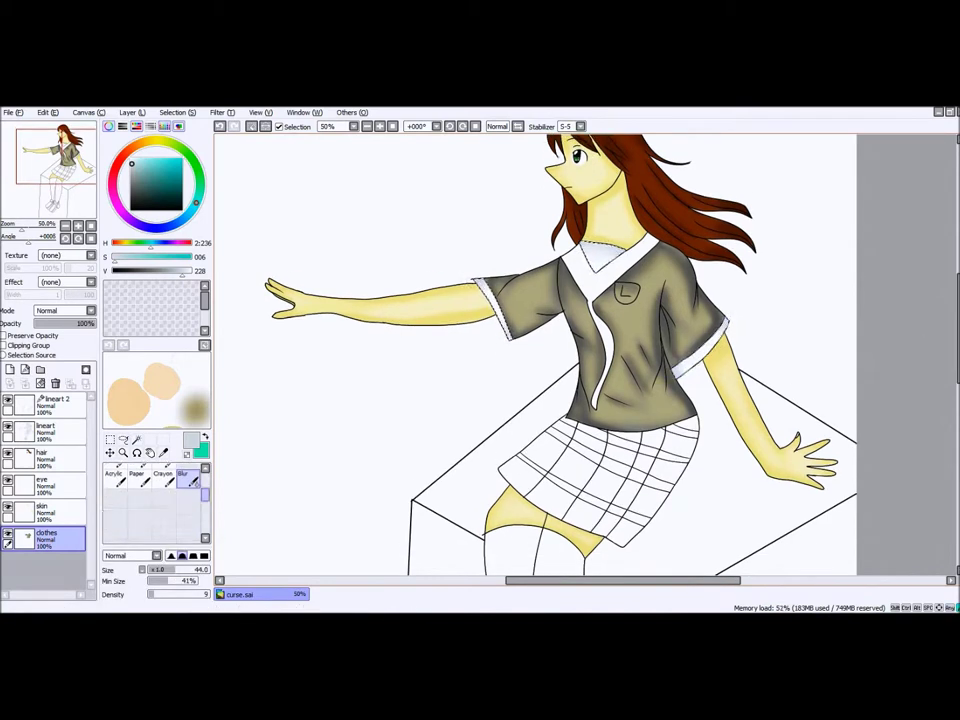
key("w")
left_click(600, 290)
key("g")
left_click(600, 290)
key("v")
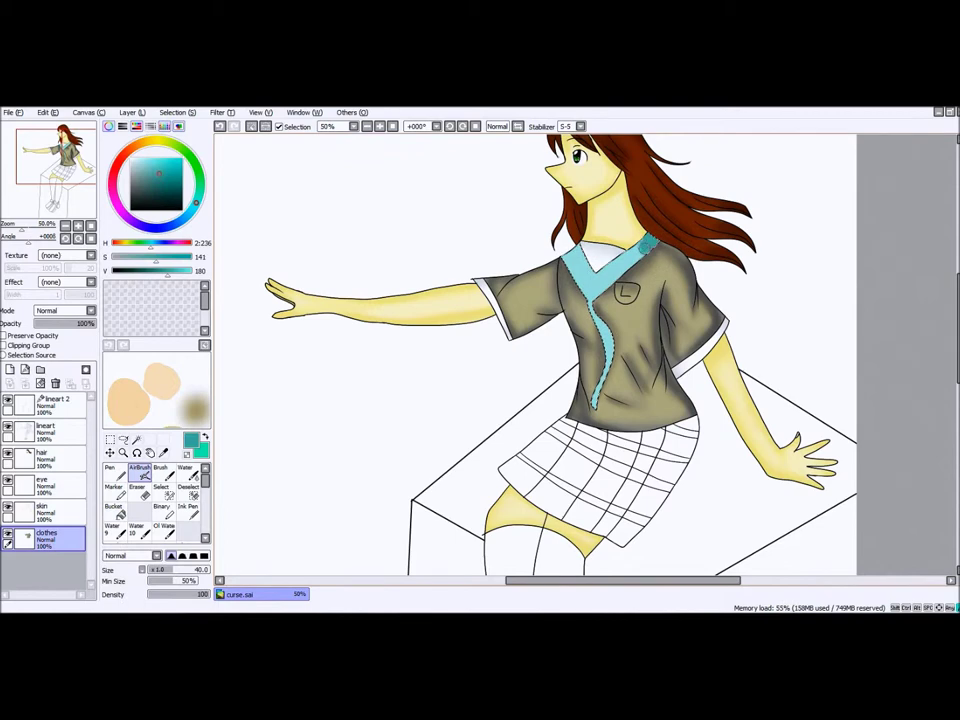
key("b")
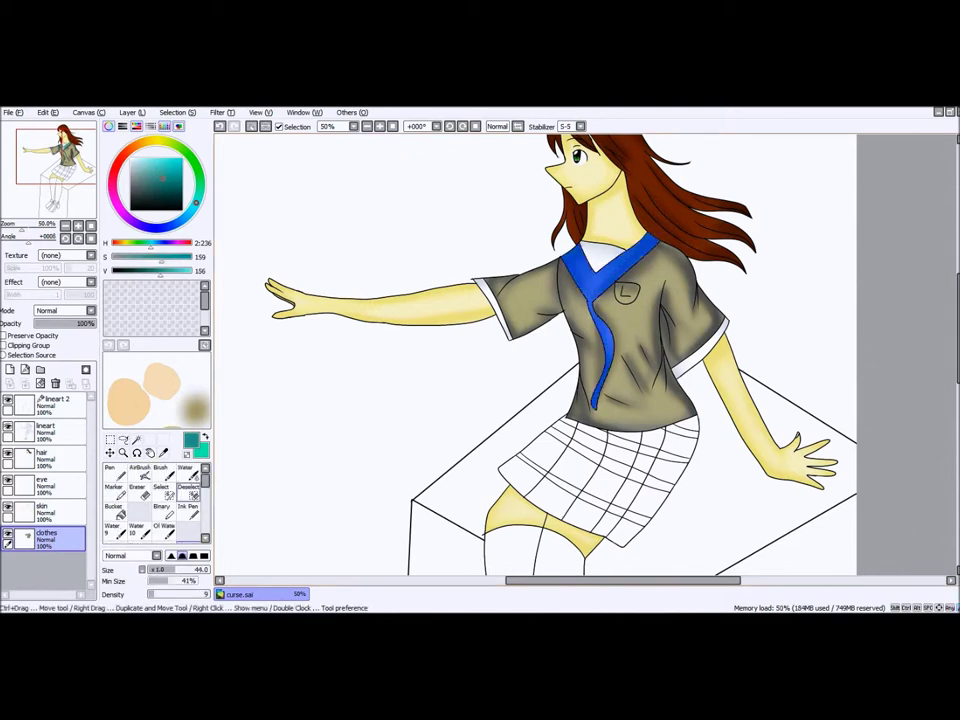
Step: Try to fill the skirt's crosswise stripes with near-black
scroll(279, 336, "down", 3)
key("w")
left_click(545, 360)
key("g")
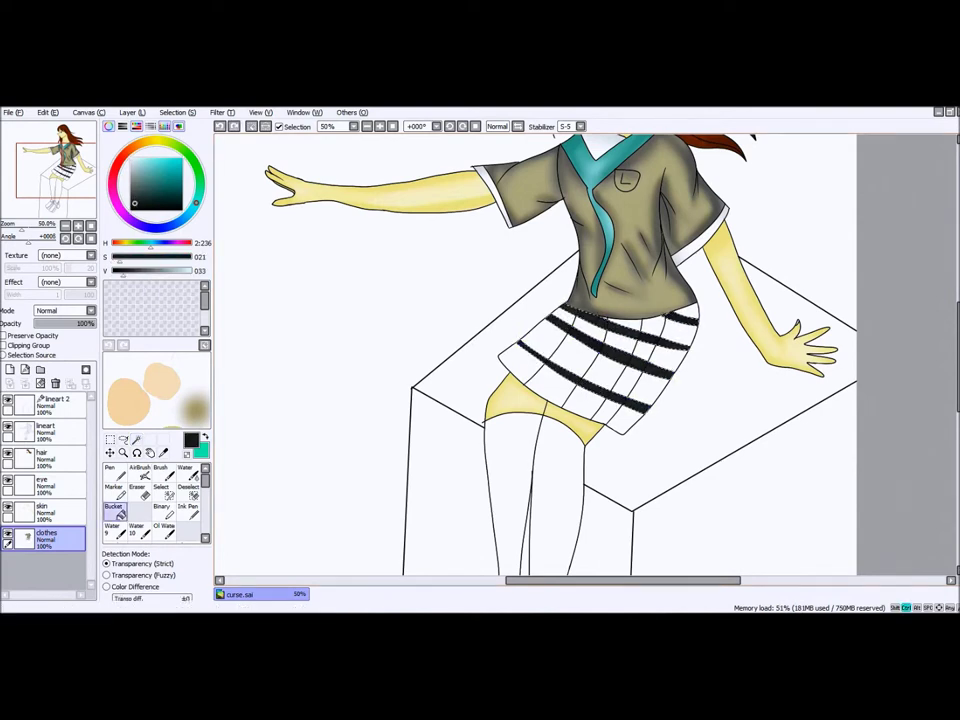
key("ctrl+z")
Step: Select the skirt's plaid stripes in both directions and fill them with black on the clothes layer
left_click(45, 430)
key("b")
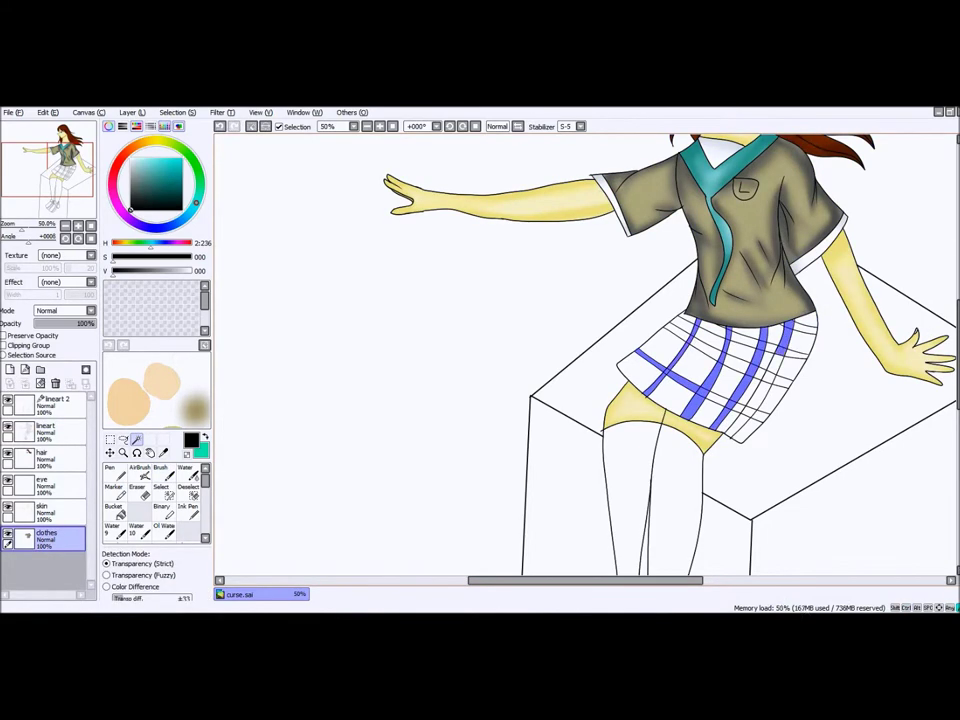
key("g")
left_click(720, 380)
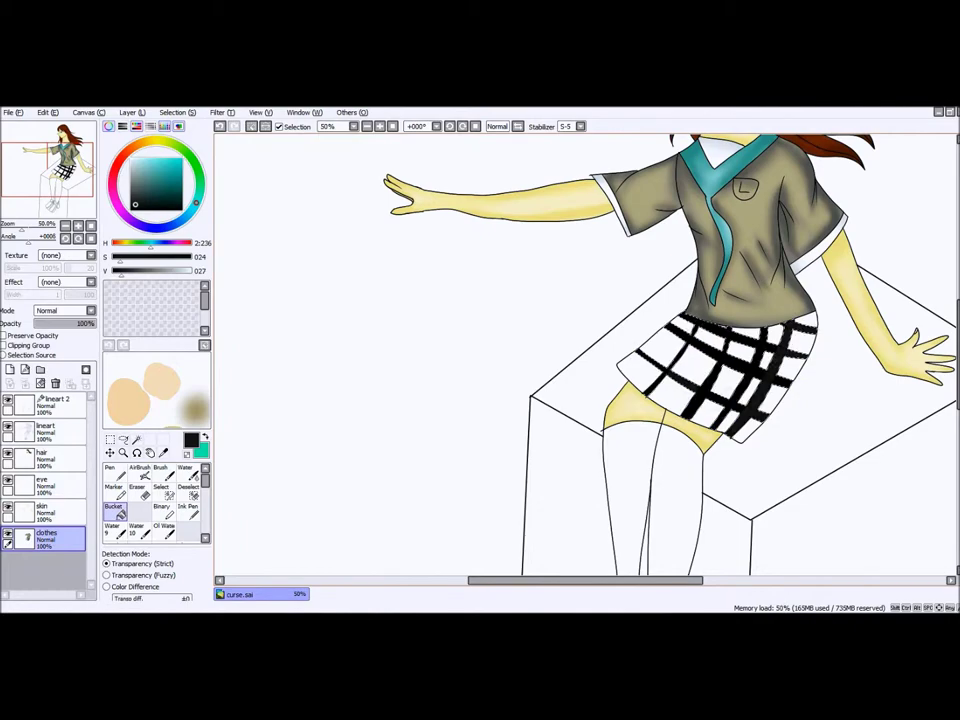
Step: Airbrush dark teal shading at size 40 around the skirt's light teal squares, and soften it with Blur at size 44
scroll(700, 370, "up", 4)
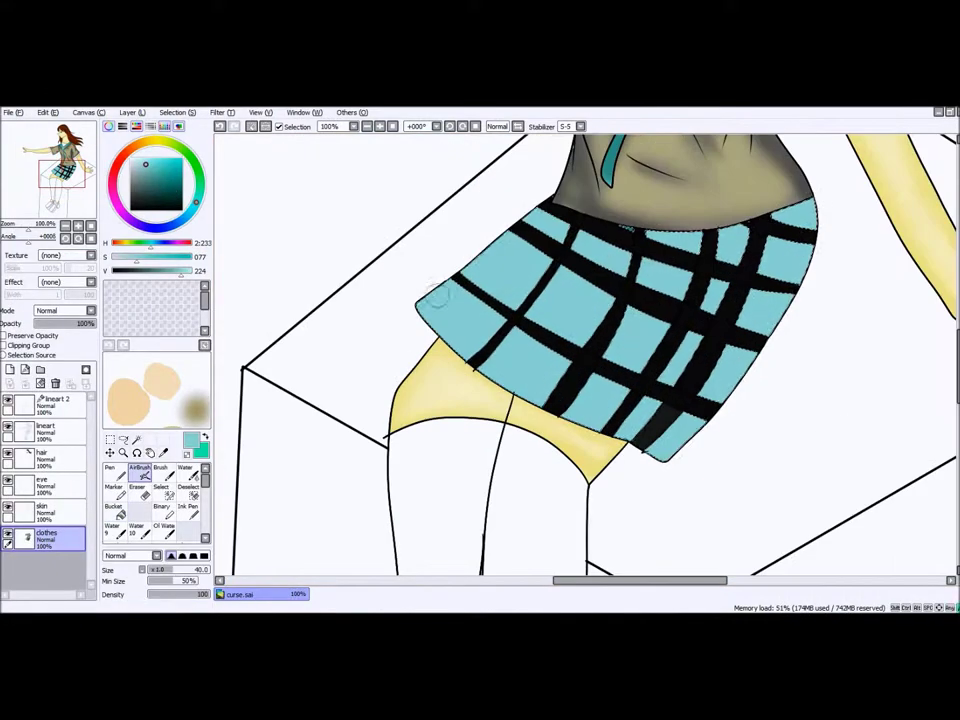
mouse_move(437, 295)
left_mouse_down()
mouse_move(505, 330)
mouse_move(500, 180)
mouse_move(575, 230)
mouse_move(484, 251)
mouse_move(643, 450)
mouse_move(761, 369)
left_mouse_up()
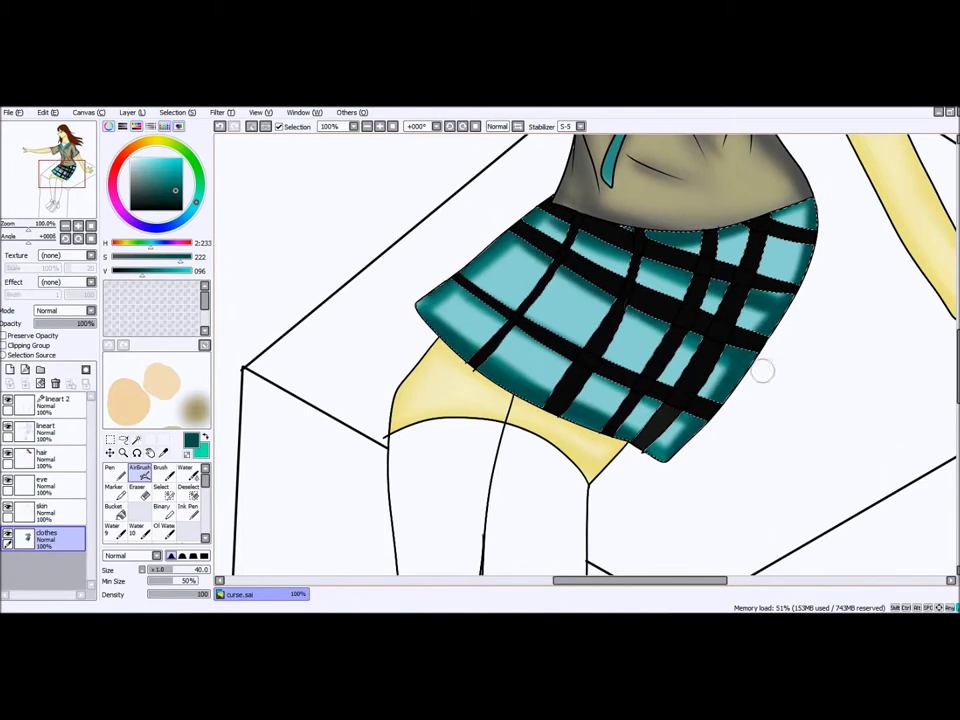
scroll(155, 500, "down", 3)
left_click(187, 471)
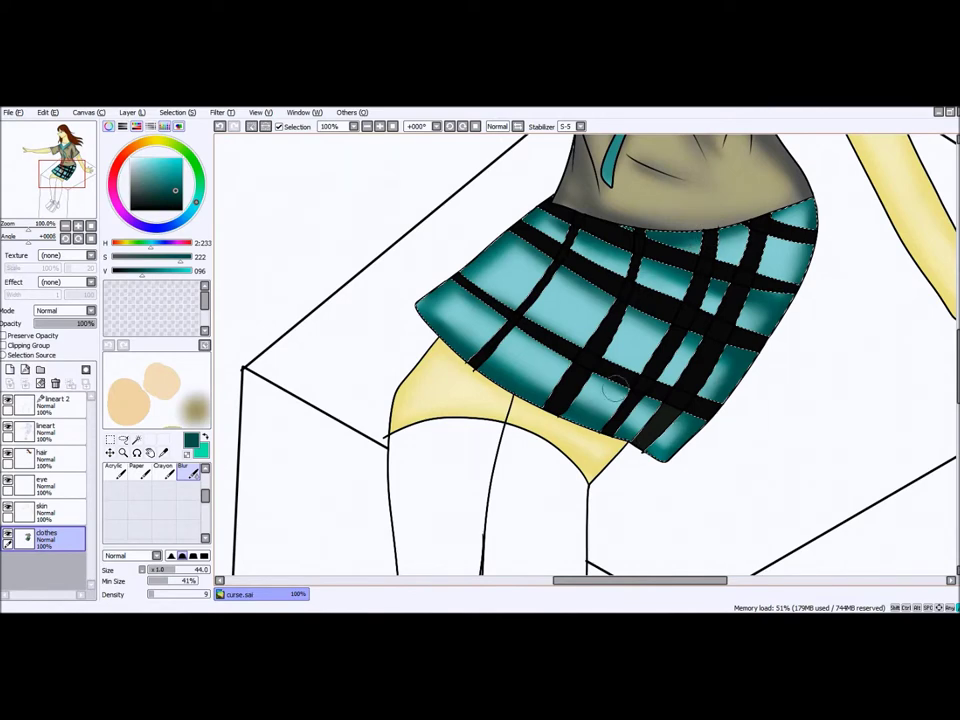
Step: Fill the stockings with grey-teal, airbrush their edges in dark teal, and soften the shading with Blur
scroll(615, 389, "down", 4)
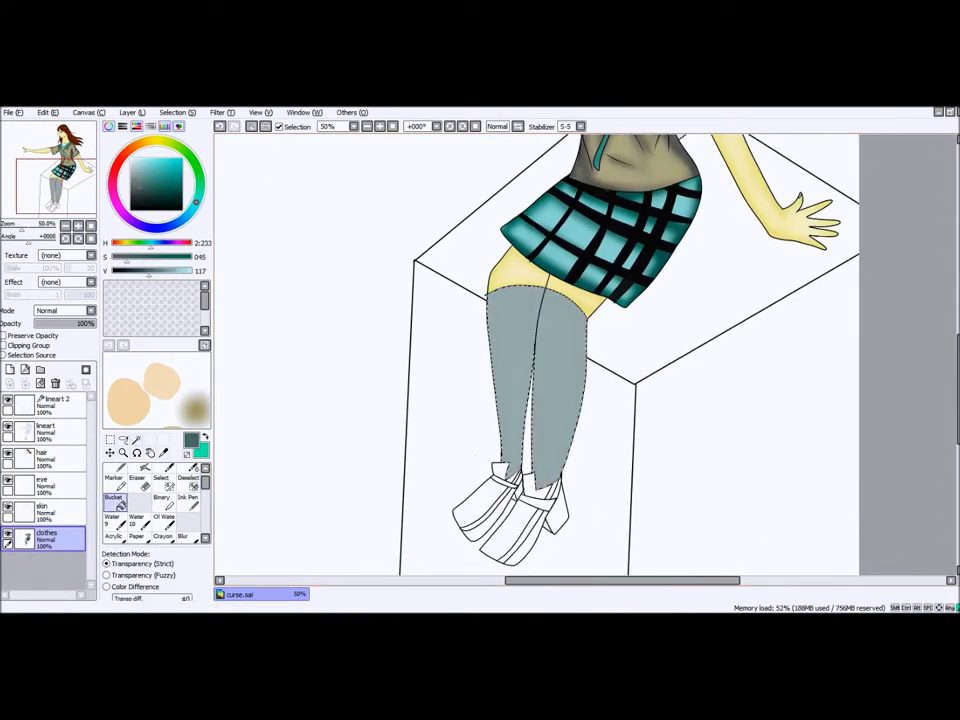
left_click(139, 466)
left_click(145, 196)
mouse_move(510, 330)
left_mouse_down()
mouse_move(520, 420)
mouse_move(537, 303)
left_mouse_up()
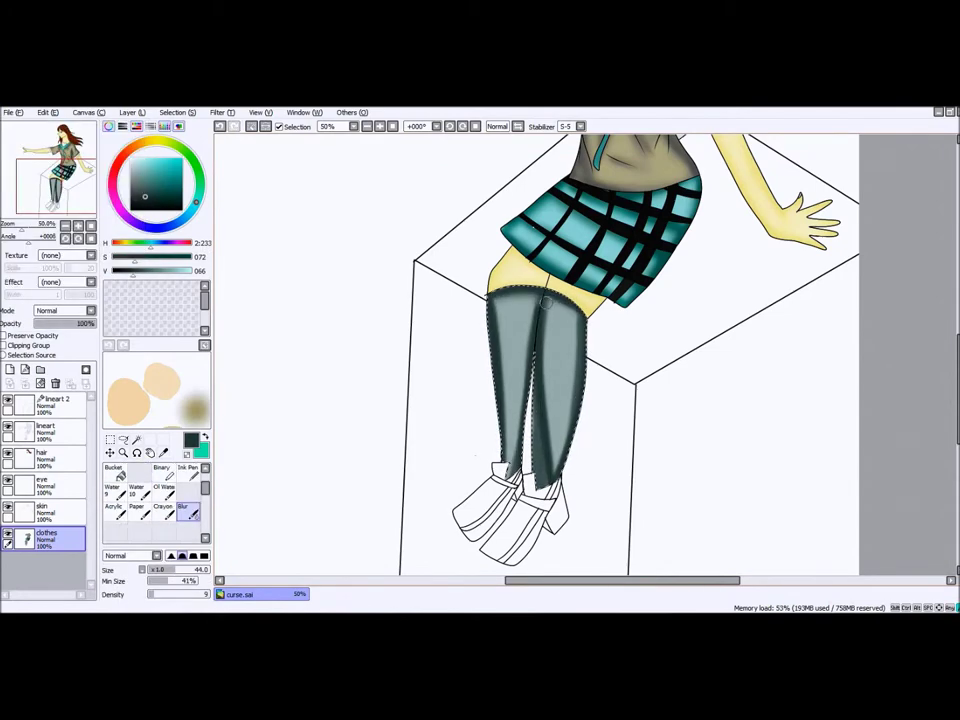
Step: Soften the dark edge shading on the stockings further with Blur at size 44, and clear the selection
scroll(546, 302, "down", 1)
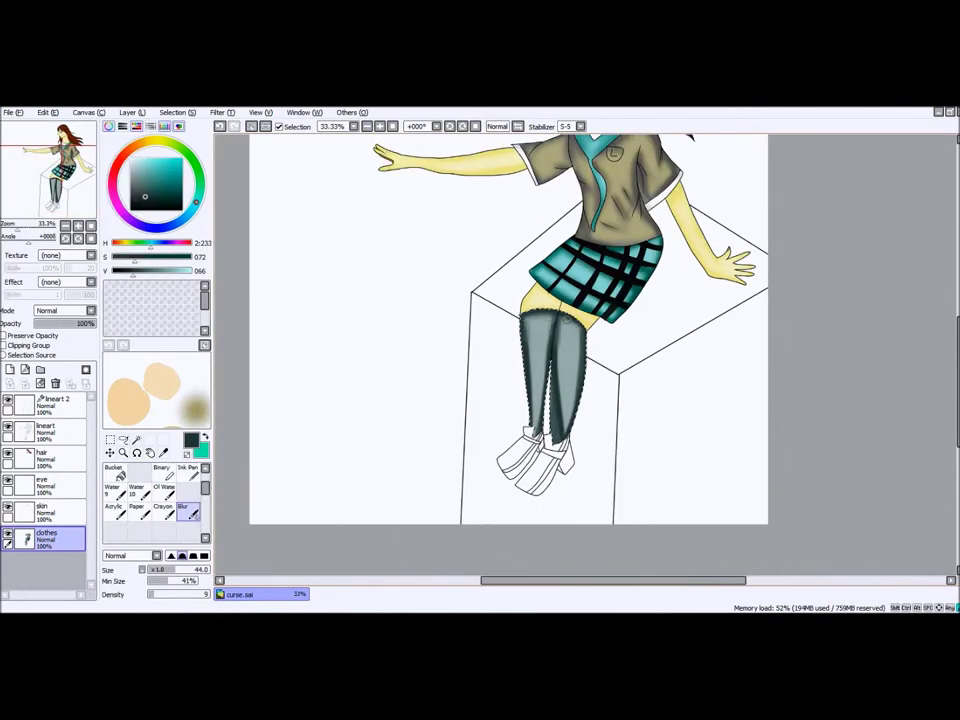
scroll(508, 403, "up", 2)
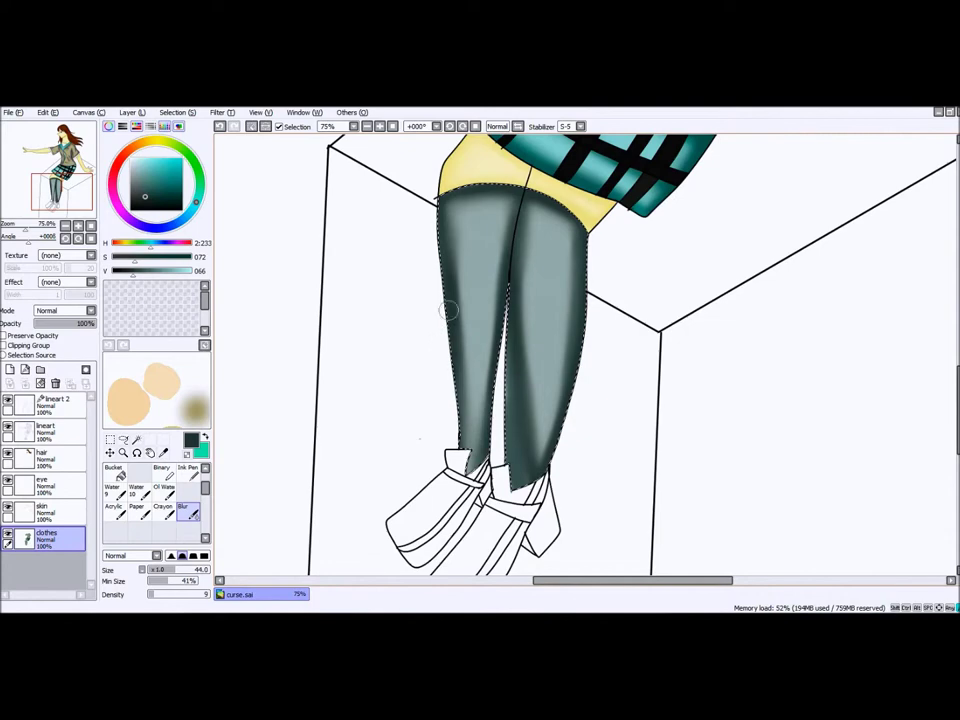
scroll(510, 178, "down", 2)
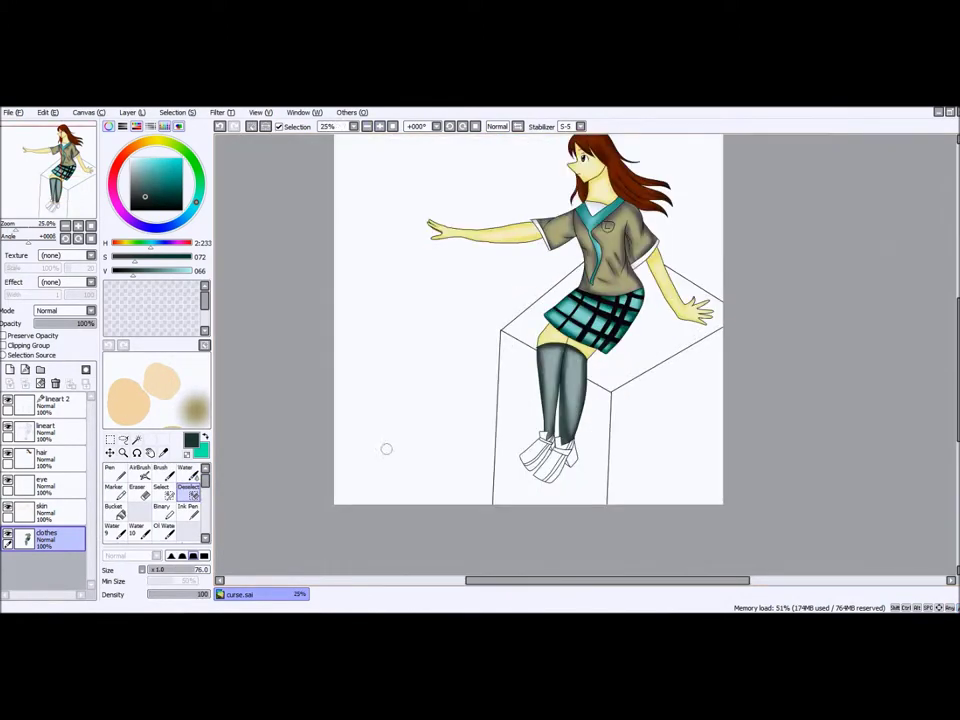
Step: Fill the shoes with black on the renamed clothes layer, and give the box's layer a name starting with Rectangle/
double_click(46, 533)
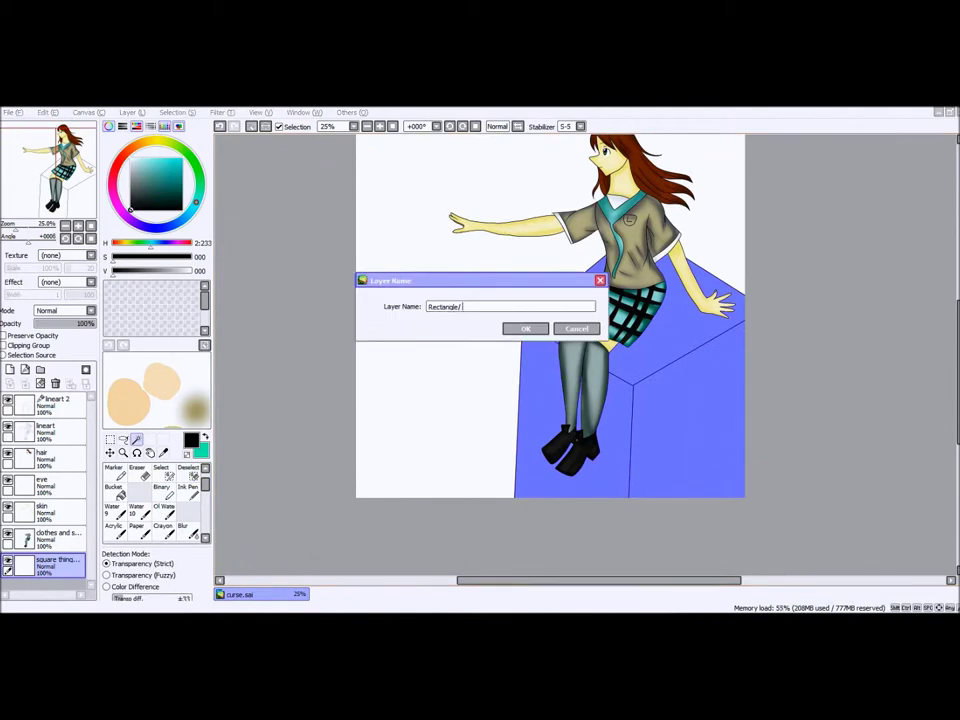
key("Return")
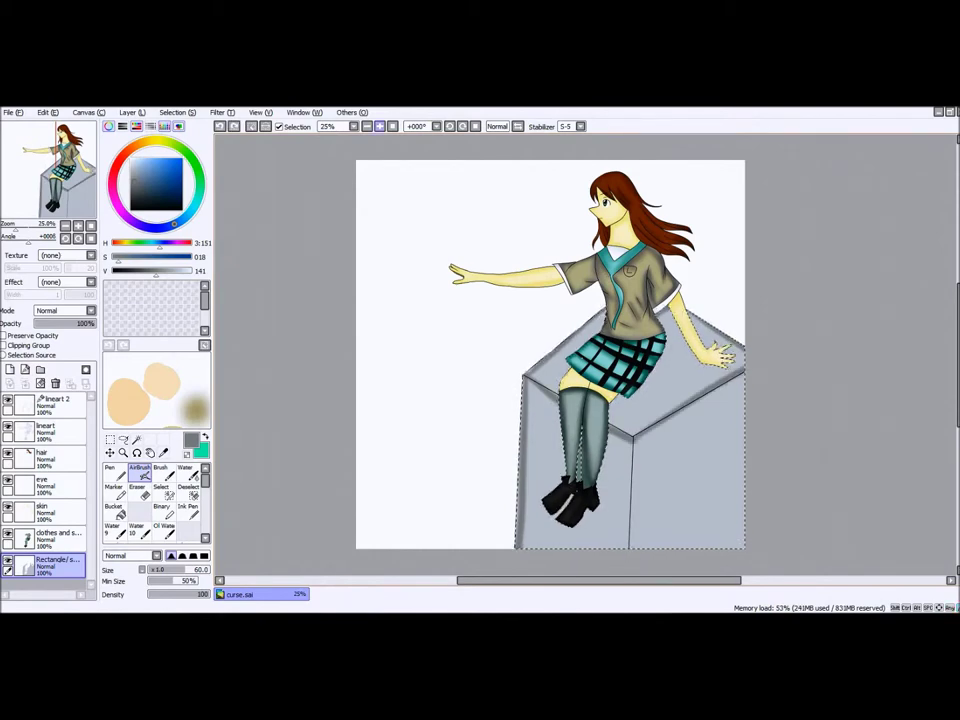
Step: Fill the box with blue-grey and airbrush darker grey shading at size 60 along its edges and around the girl
scroll(615, 360, "up", 3)
left_click_drag(560, 300, 529, 264)
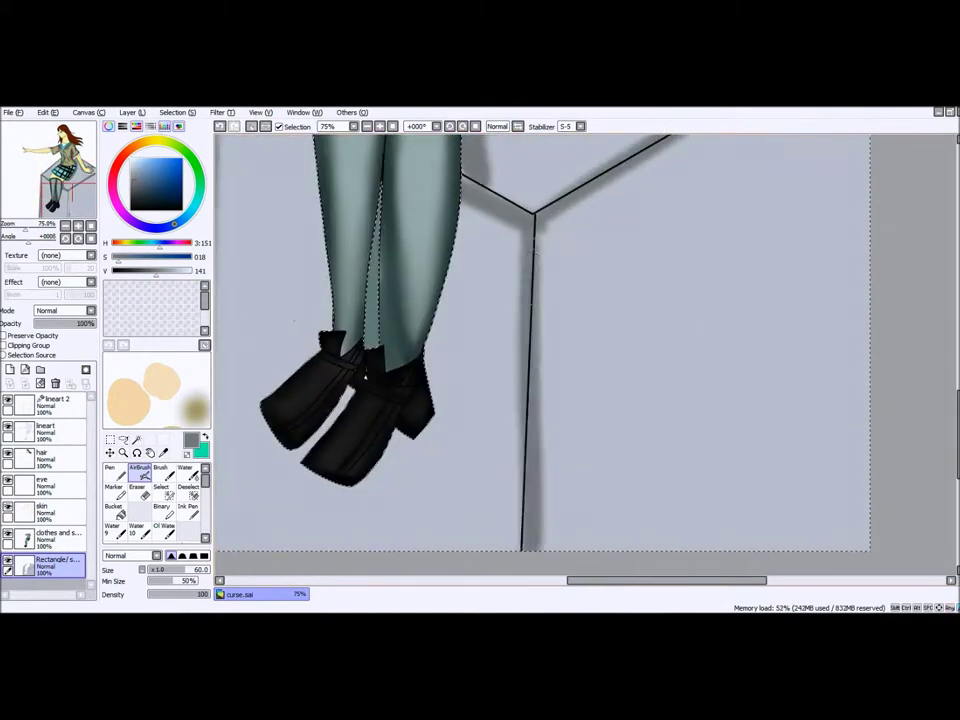
scroll(529, 264, "down", 2)
scroll(733, 446, "up", 1)
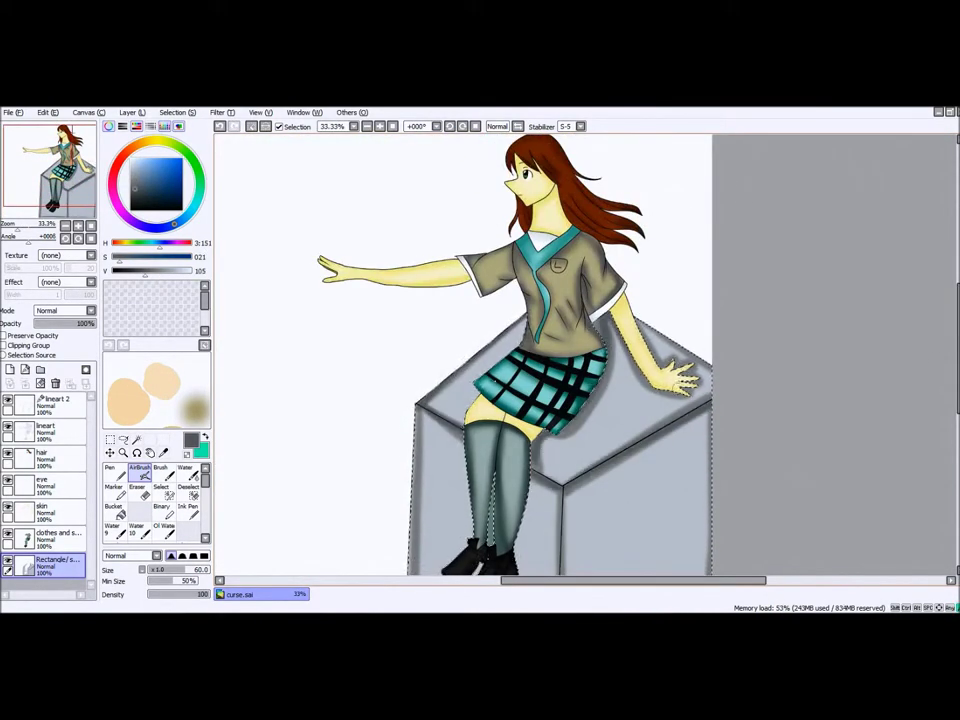
scroll(568, 536, "down", 3)
scroll(155, 500, "down", 1)
Step: Soften the box's shading with Blur at size 100, and airbrush light grey onto its faces at size 60
left_click(186, 527)
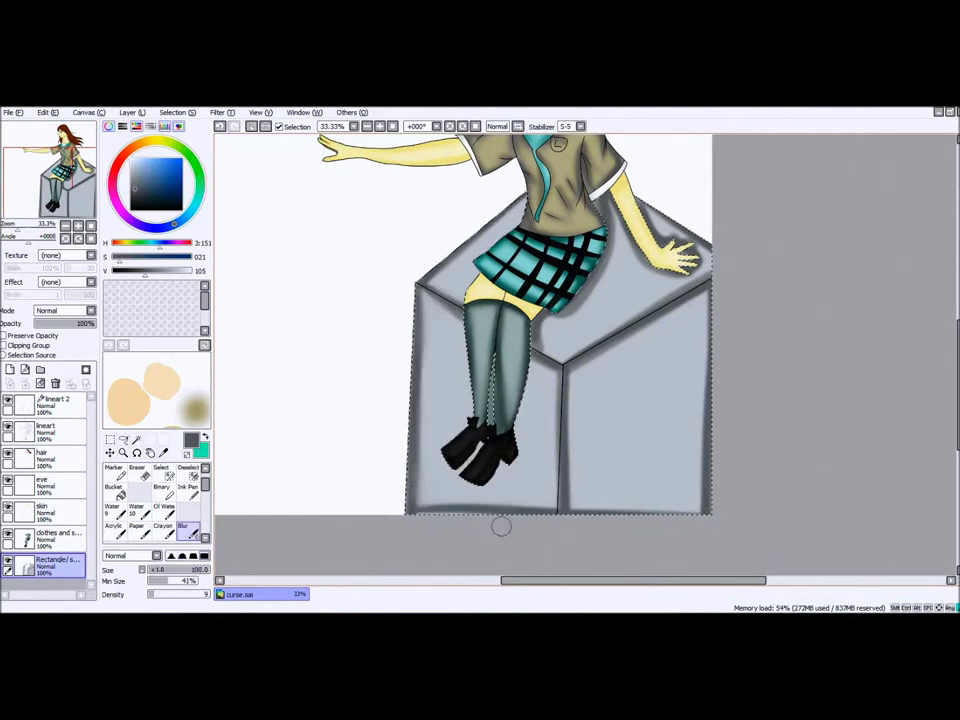
scroll(660, 307, "up", 1)
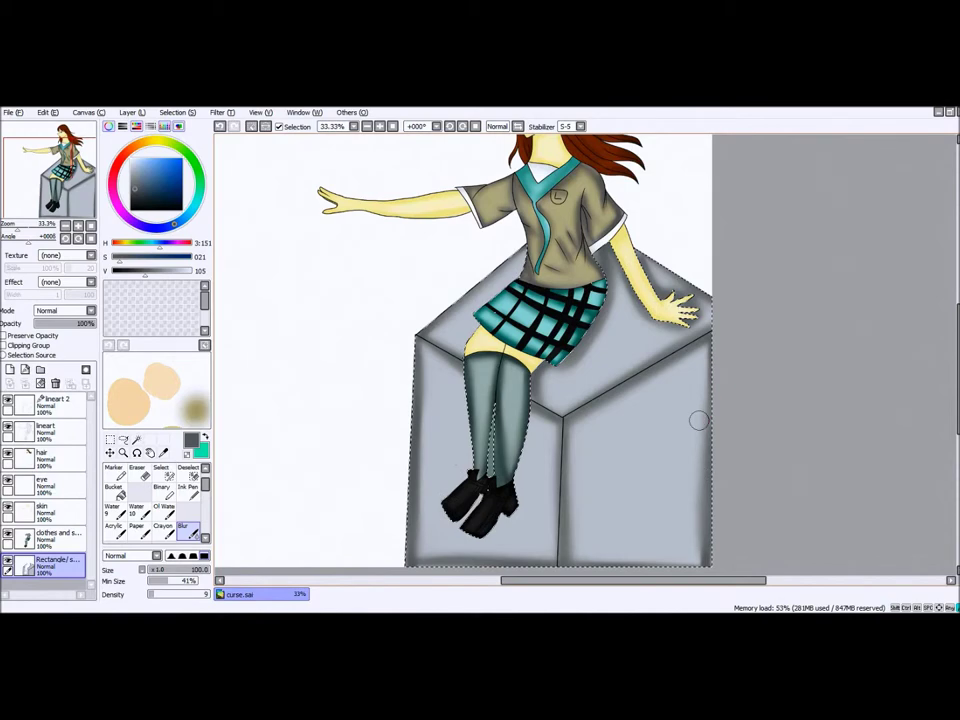
left_click(133, 168)
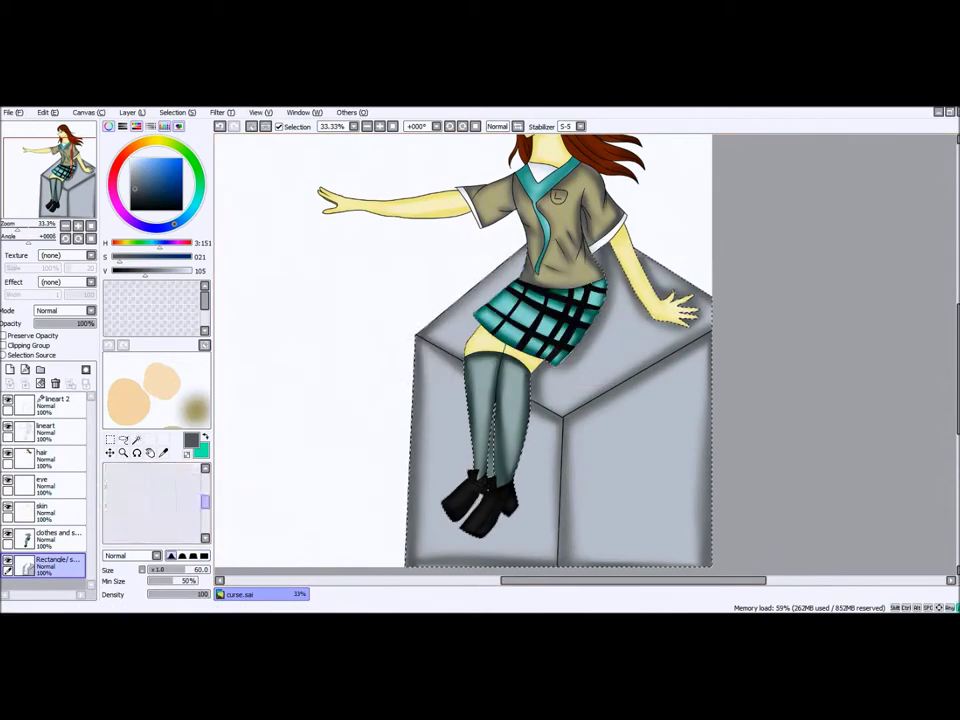
scroll(155, 500, "down", 1)
scroll(705, 287, "down", 1)
scroll(566, 350, "up", 1)
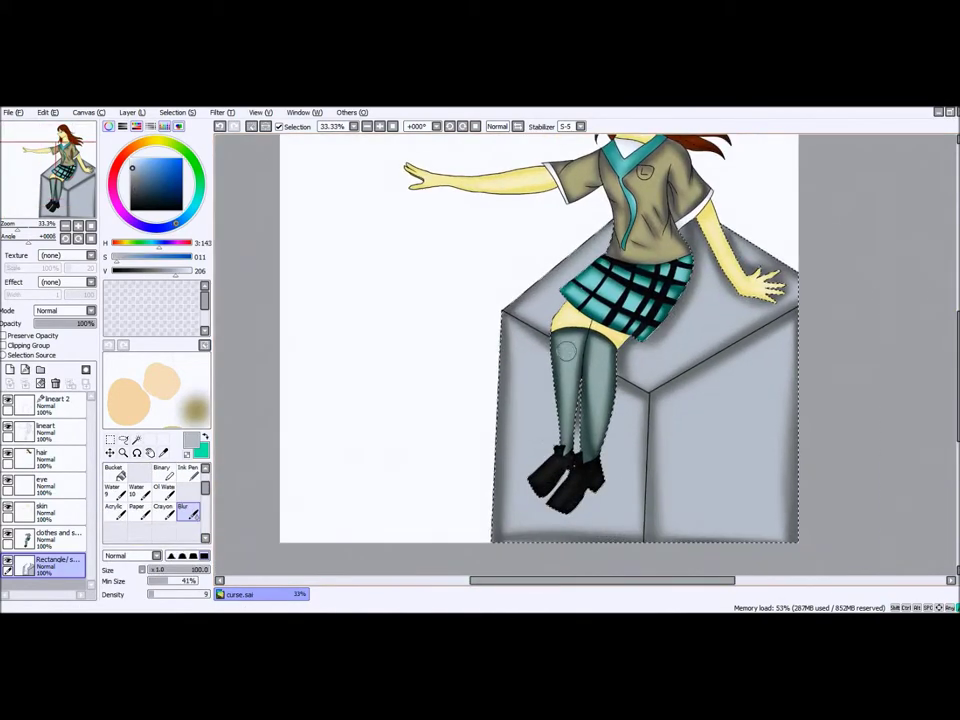
scroll(155, 500, "up", 1)
Step: Clear the selection around the shaded box
left_click(161, 490)
left_click(188, 490)
mouse_move(600, 480)
left_mouse_down()
mouse_move(700, 400)
mouse_move(852, 337)
left_mouse_up()
key("ctrl+d")
scroll(816, 306, "up", 3)
Step: Add a layer beneath the box layer and name it magic, undoing the trial selection of the empty background
left_click(9, 369)
left_click(113, 512)
left_click(400, 300)
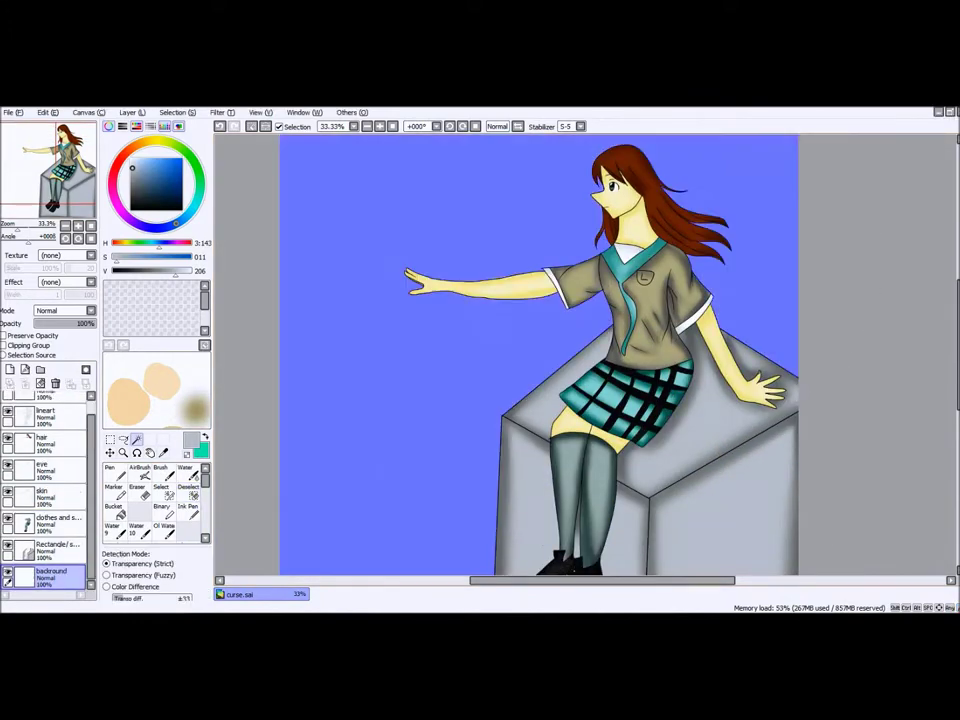
key("ctrl+z")
double_click(50, 575)
type("backroundmagic")
key("Return")
scroll(586, 360, "up", 2)
key("ctrl+z")
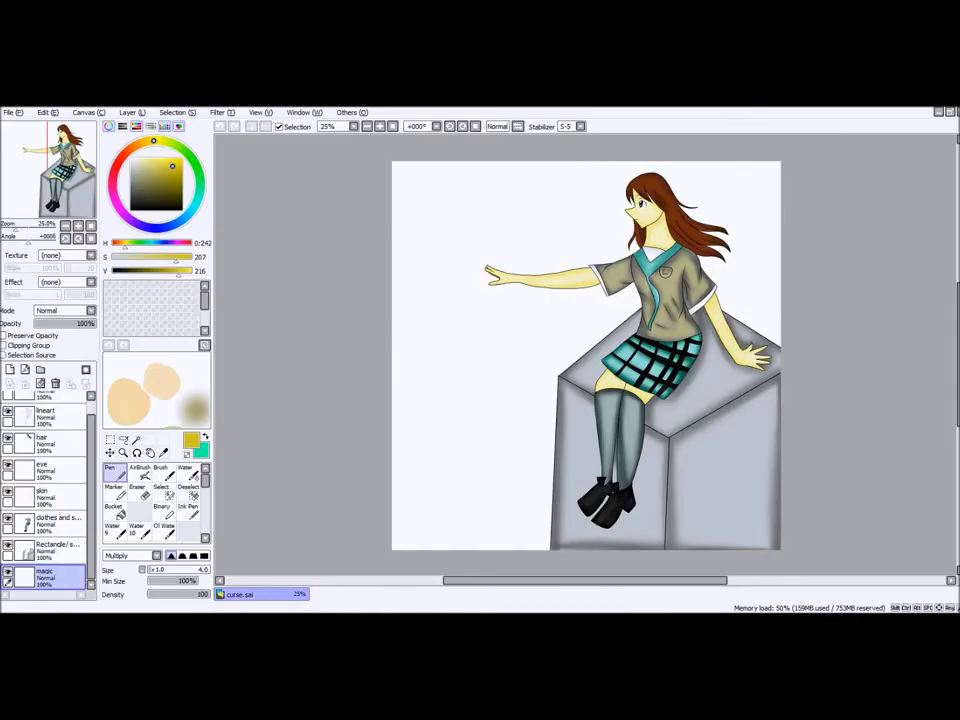
Step: Lasso an irregular splash around the outstretched hand and fill it with blurred yellow tones on the magic layer
scroll(585, 355, "up", 2)
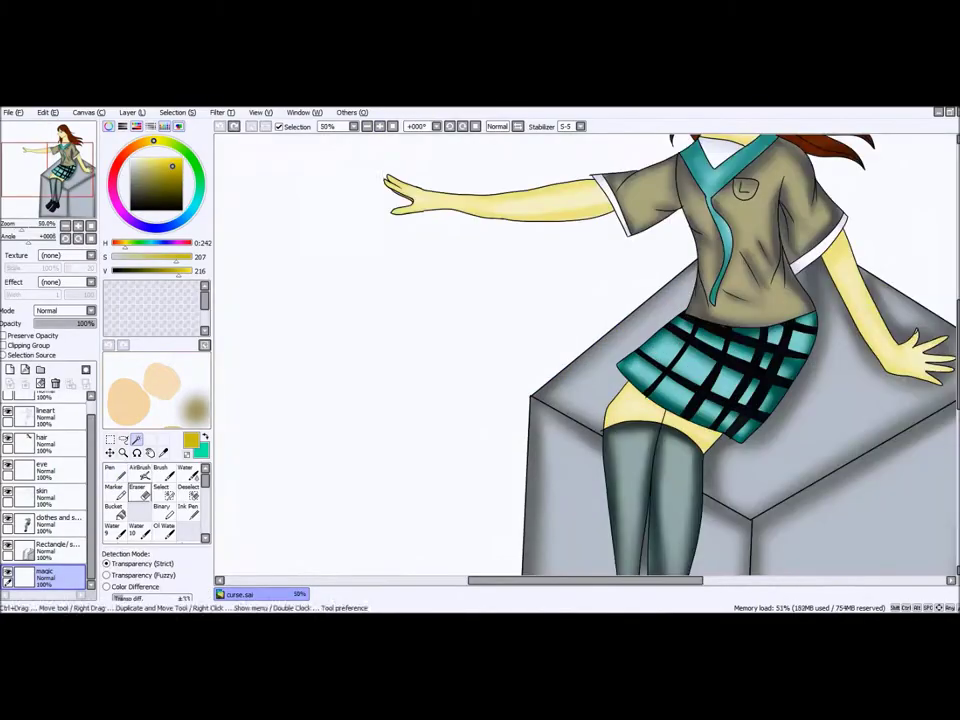
scroll(585, 355, "up", 2)
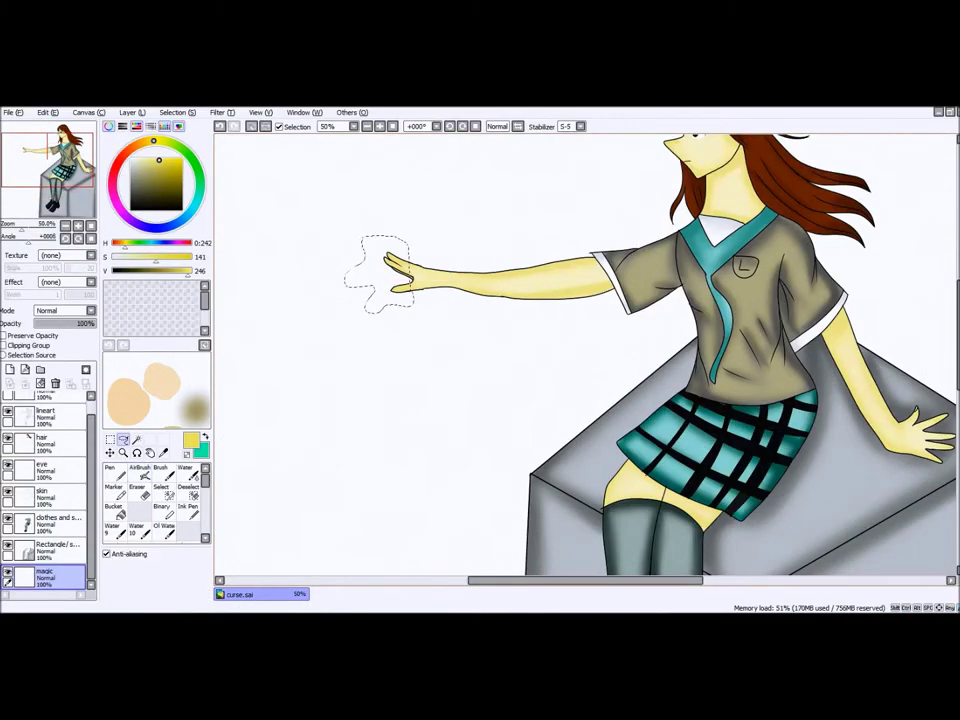
key("ctrl+u")
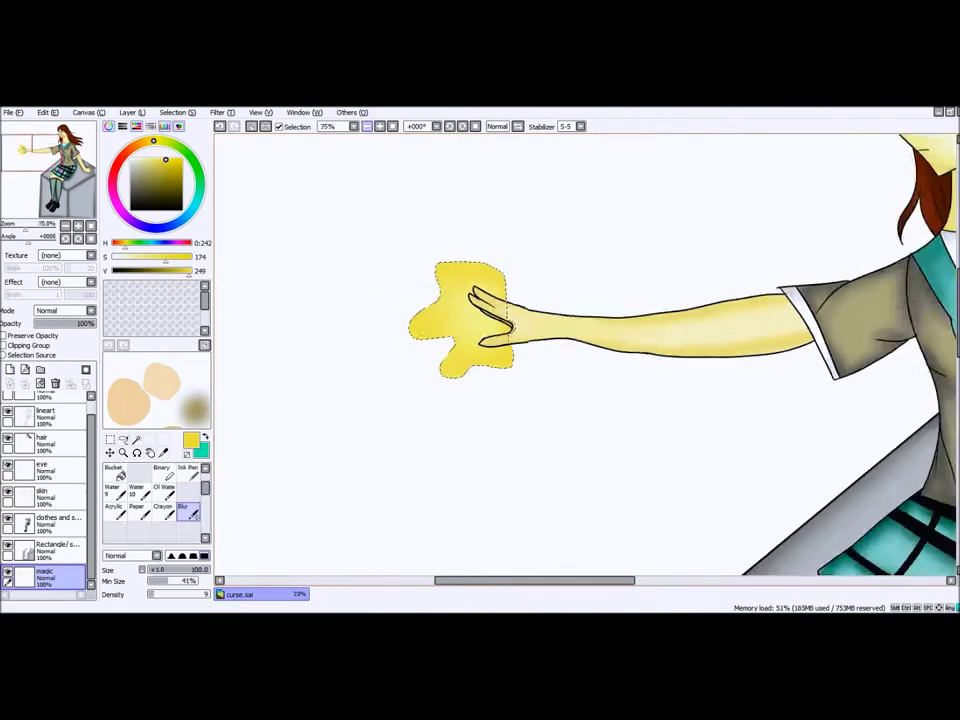
Step: Fill the backround layer with dark grey, airbrush near-black shading behind the girl, and soften it with Blur at size 100
scroll(530, 307, "down", 1)
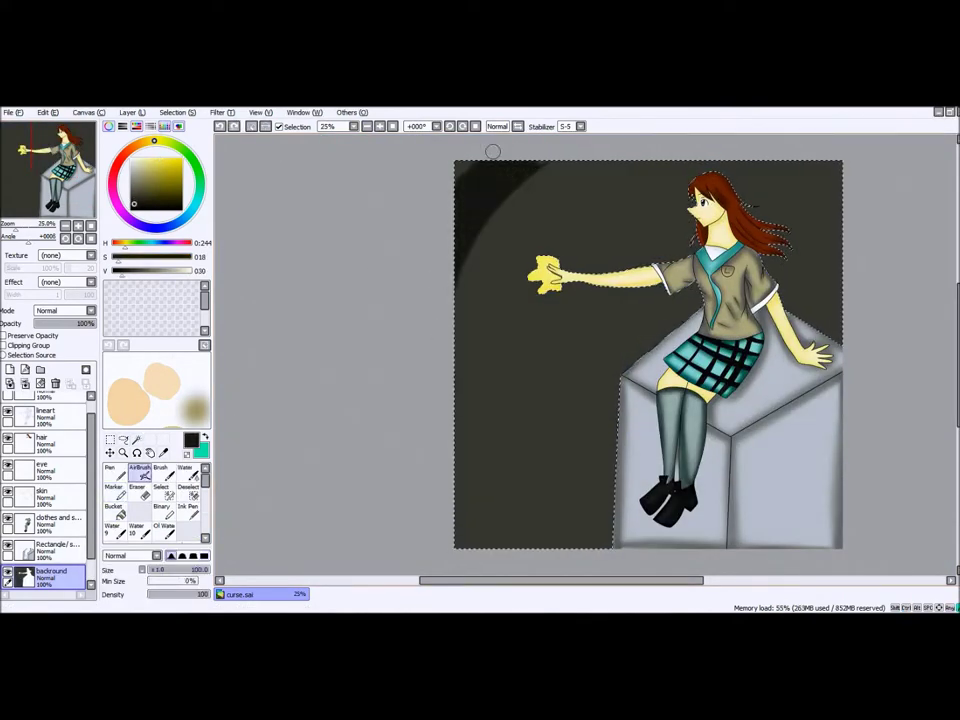
key("ctrl+z")
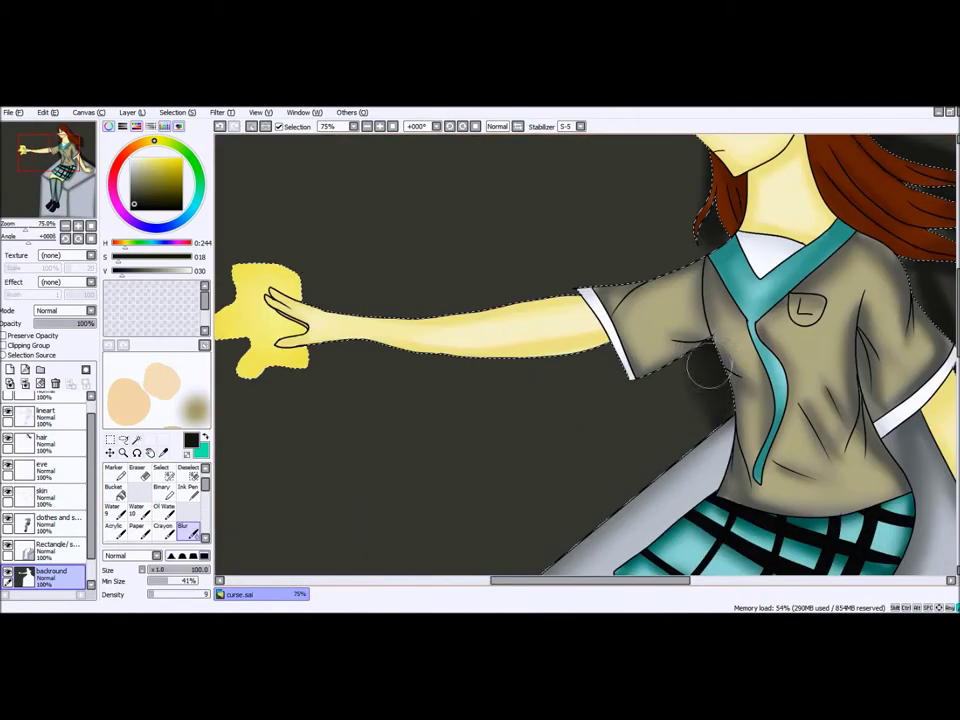
scroll(708, 368, "right", 2)
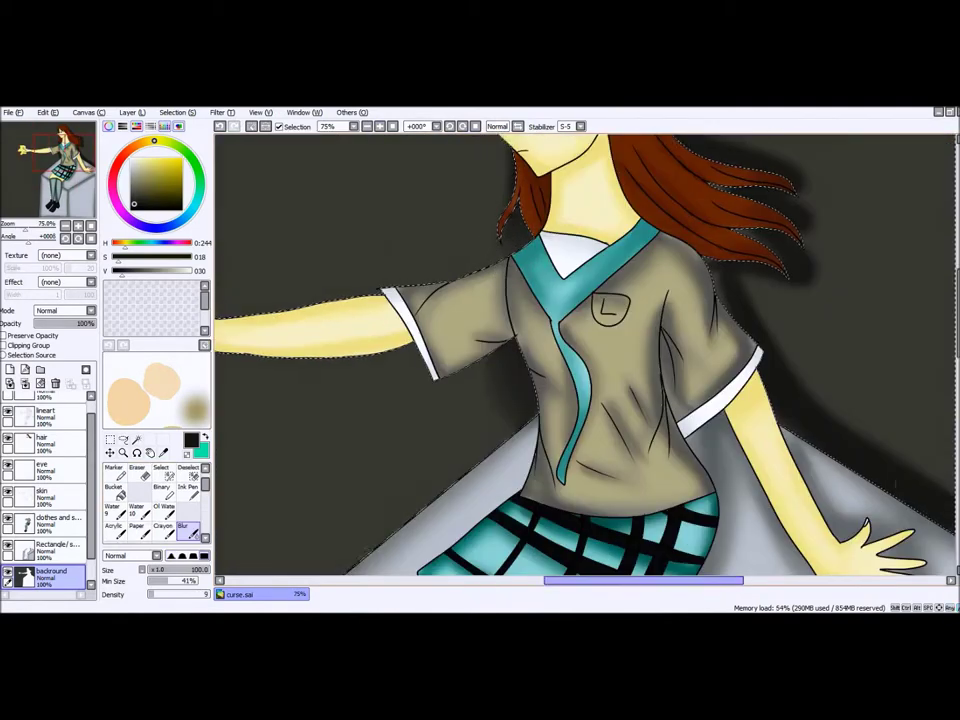
scroll(605, 245, "up", 2)
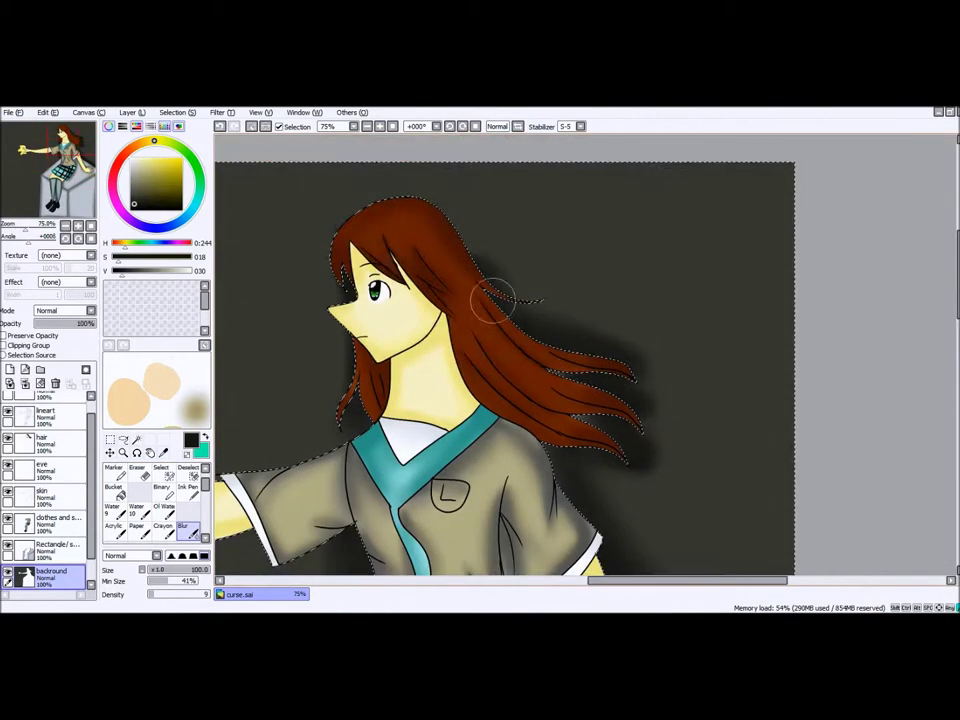
scroll(597, 398, "left", 3)
scroll(568, 444, "down", 3)
scroll(921, 321, "right", 1)
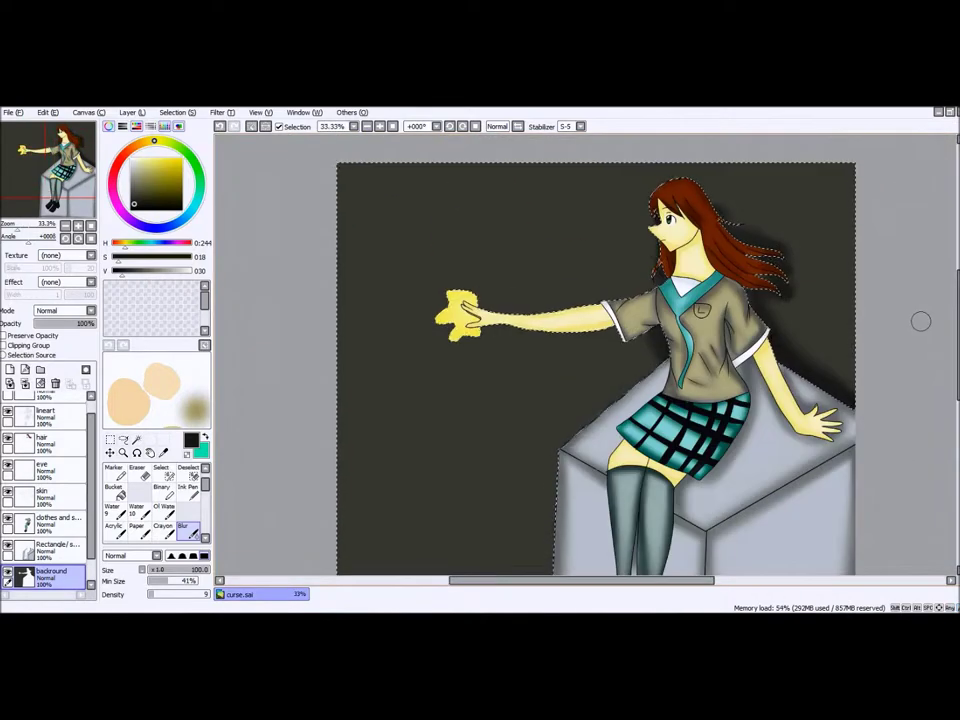
scroll(652, 290, "down", 1)
Step: Try airbrushing a pale yellow glow at size 100 around the magic splash on the backround layer
scroll(655, 290, "up", 3)
left_click(139, 467)
left_click(470, 330, "alt")
left_click_drag(450, 290, 520, 400)
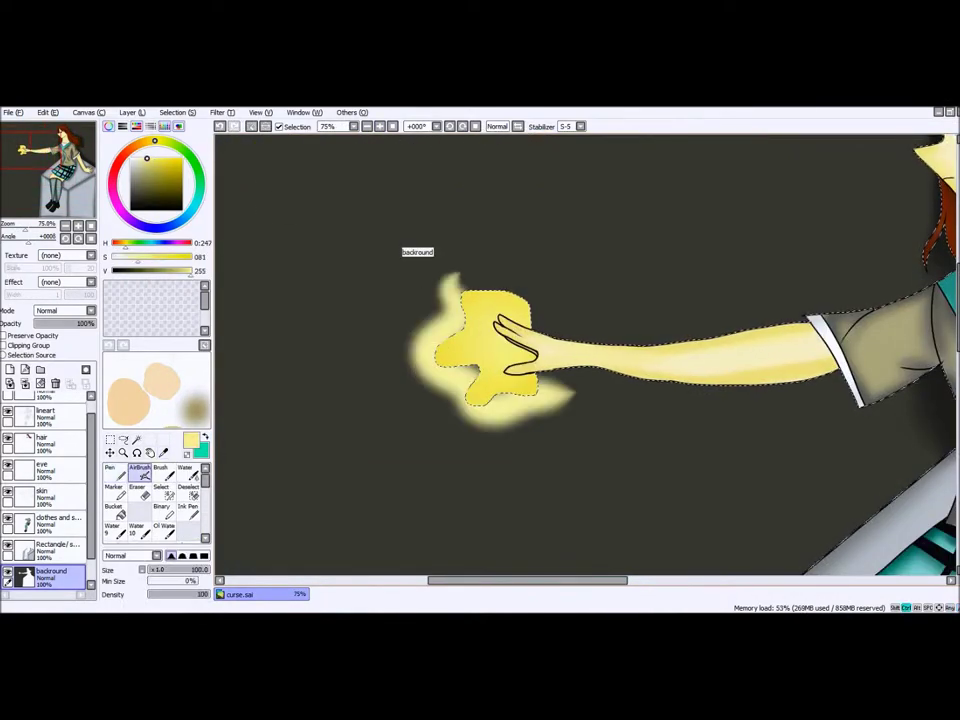
Step: Surround the magic splash with a deeper yellow airbrushed glow and soften it with Blur at size 100
scroll(480, 340, "down", 3)
scroll(155, 495, "down", 2)
left_click(188, 472)
scroll(560, 355, "up", 3)
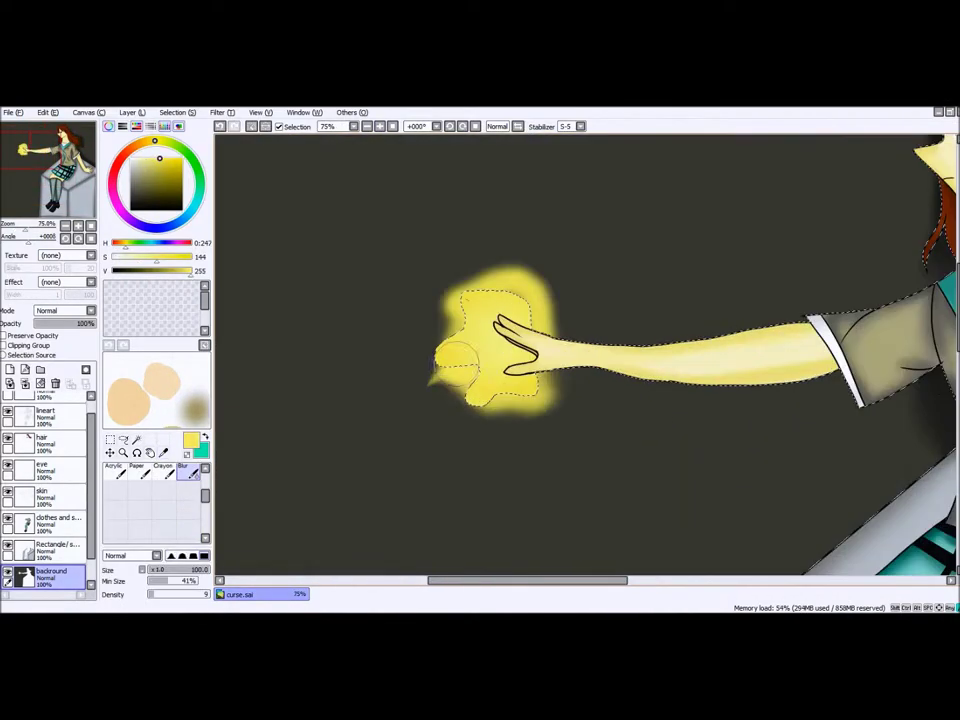
left_click_drag(445, 360, 515, 393)
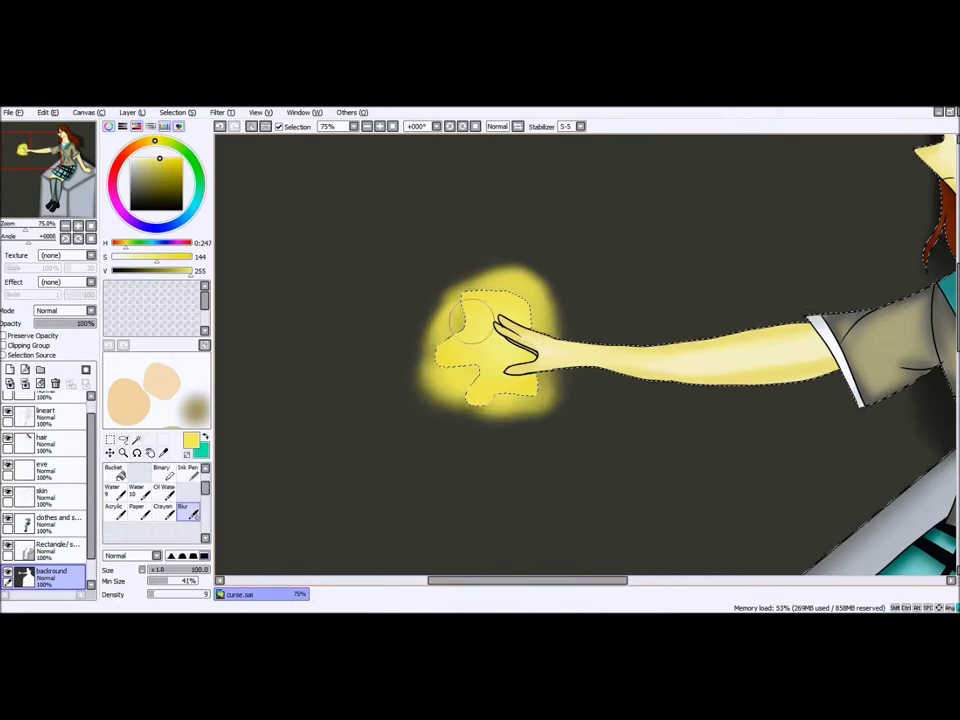
scroll(475, 320, "down", 3)
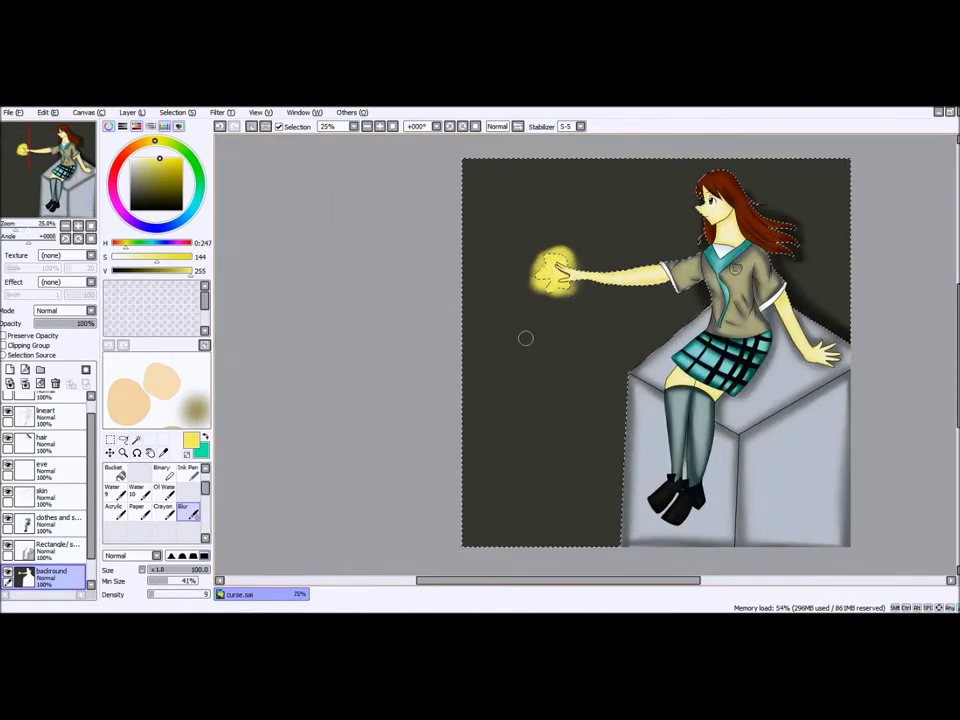
Step: Extend the yellow airbrushed glow along both sides of the wrist and forearm, and soften it with Blur
key("ctrl+d")
scroll(590, 253, "up", 3)
left_click(138, 468)
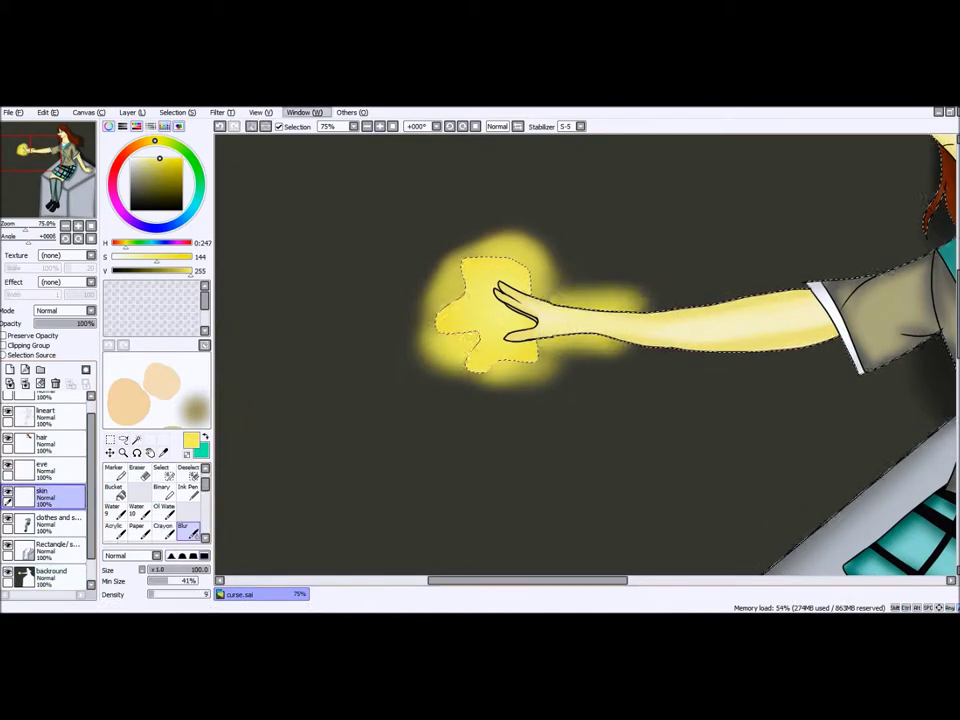
scroll(585, 355, "down", 3)
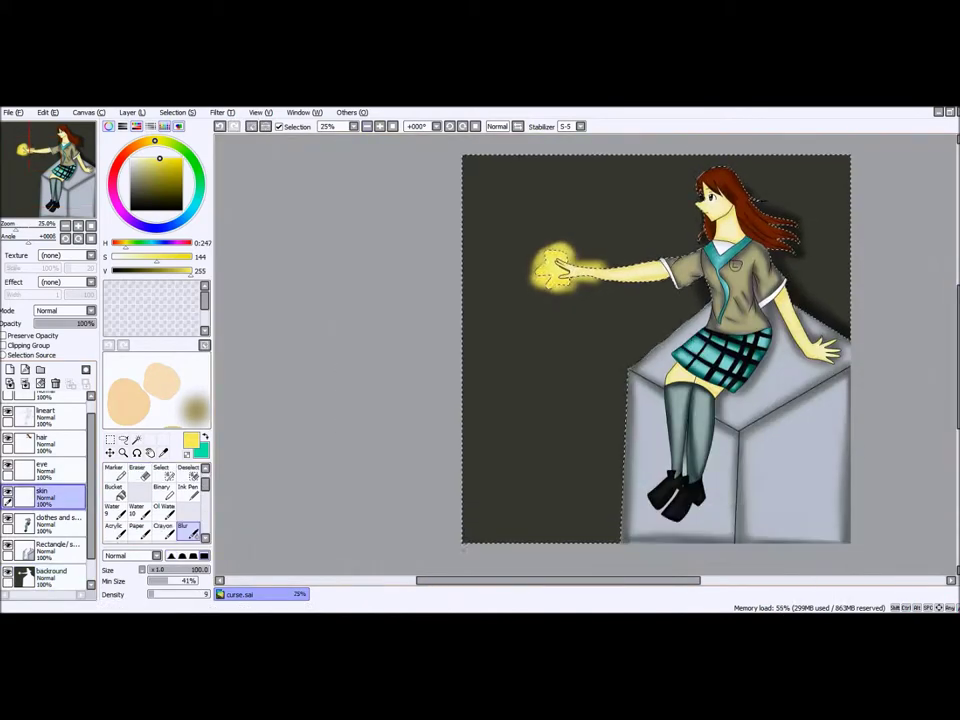
Step: Draw small white stars scattered across the dark background on the backround layer, and soften them with Blur
left_click(50, 574)
scroll(585, 355, "up", 3)
left_click(114, 468)
scroll(590, 360, "down", 3)
left_click(138, 468)
left_click_drag(528, 292, 548, 312)
left_click_drag(457, 279, 477, 299)
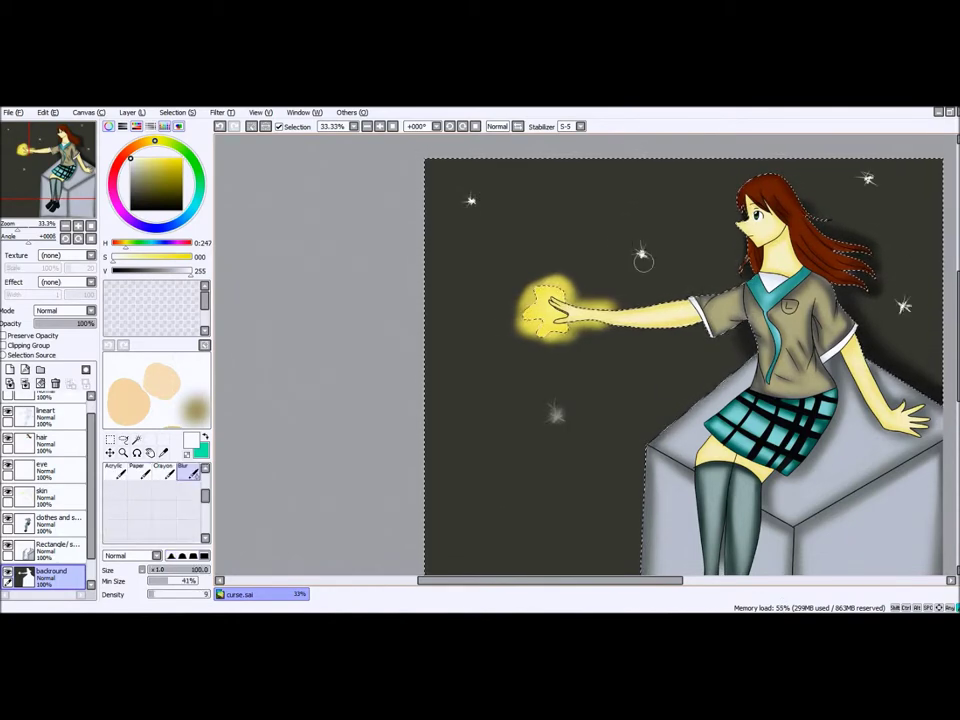
left_click_drag(878, 220, 904, 306)
left_click(140, 468)
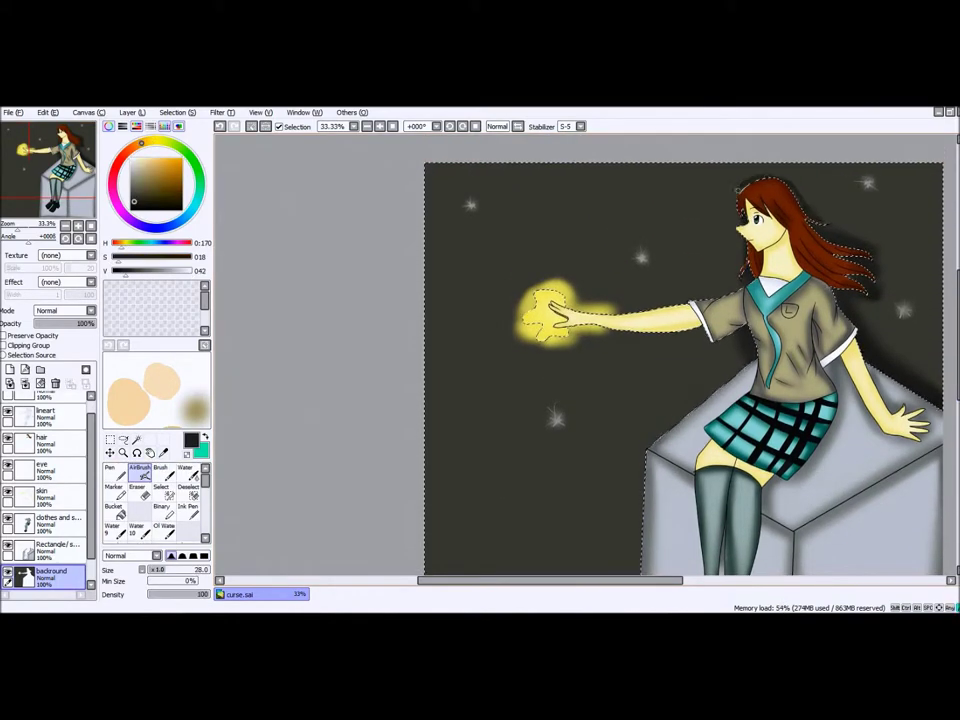